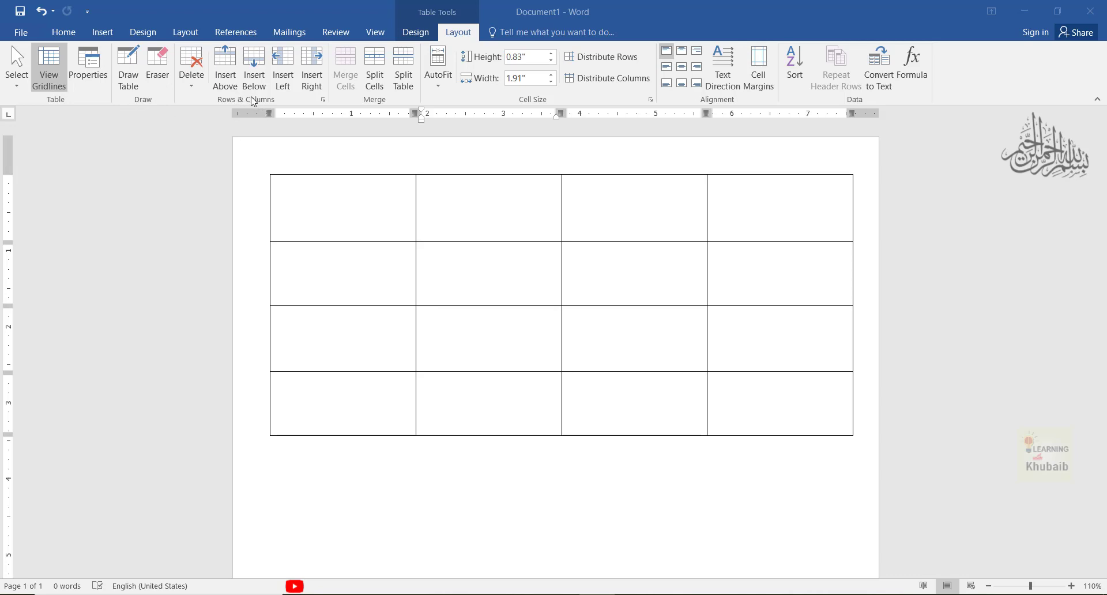
Examine the design and layout commands available for the table.
click(417, 40)
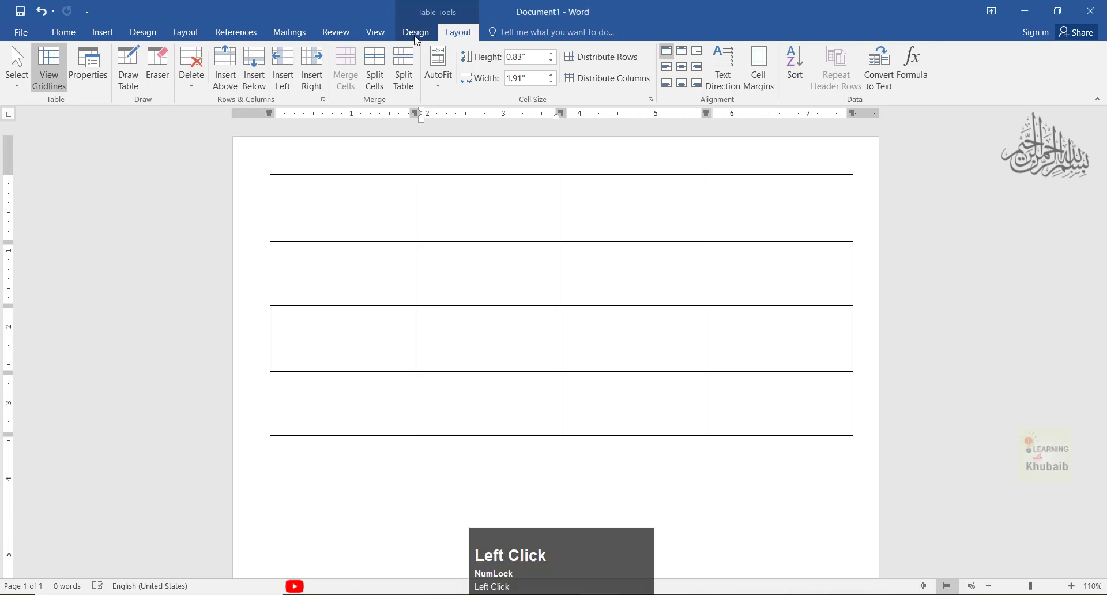
click(414, 33)
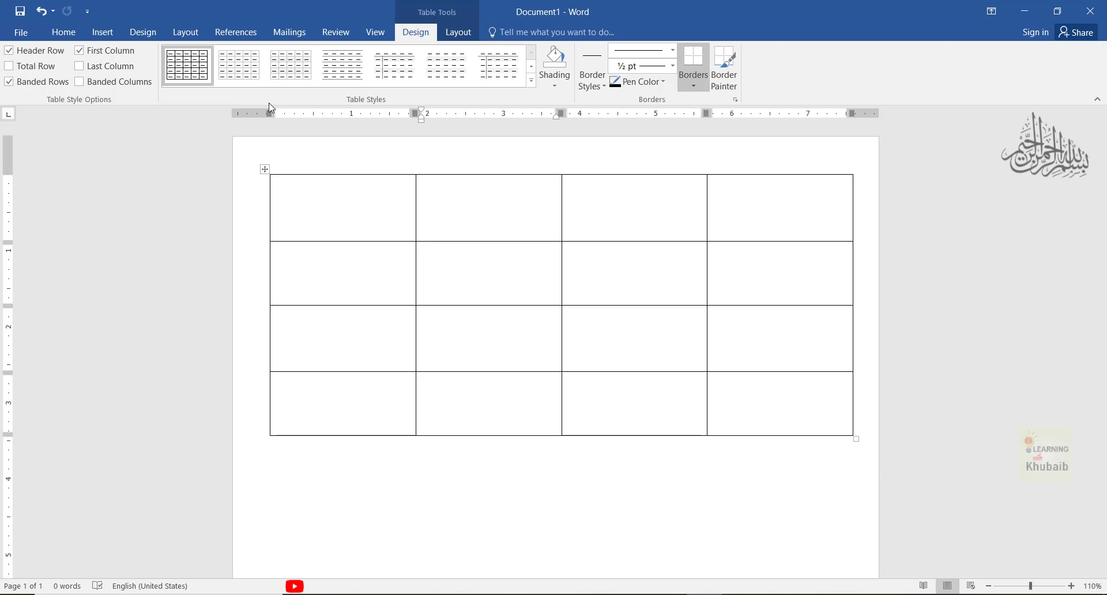
click(459, 32)
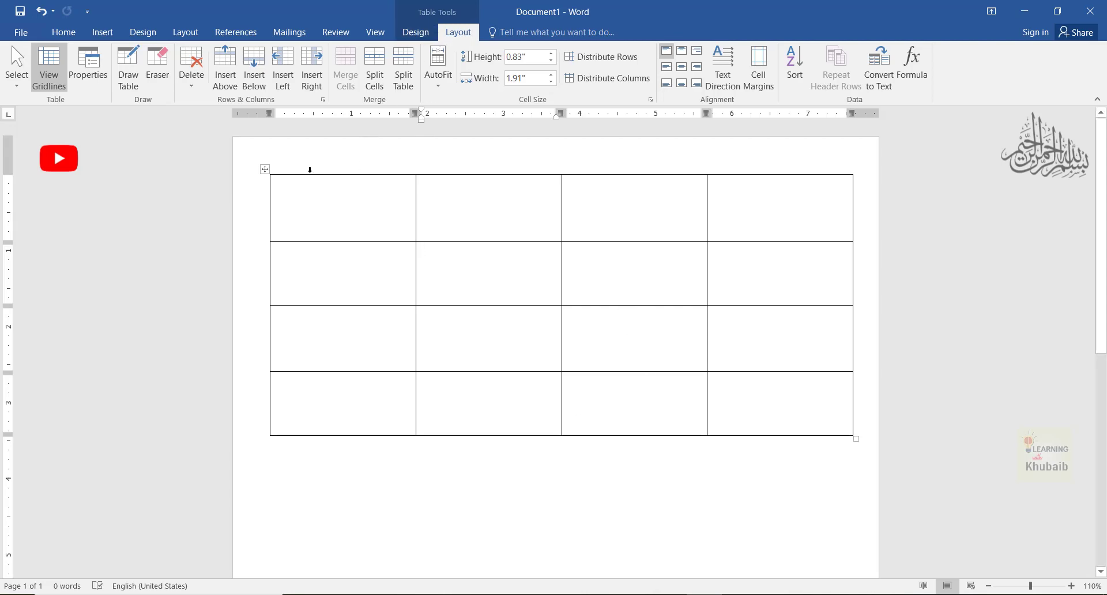
click(295, 185)
click(295, 184)
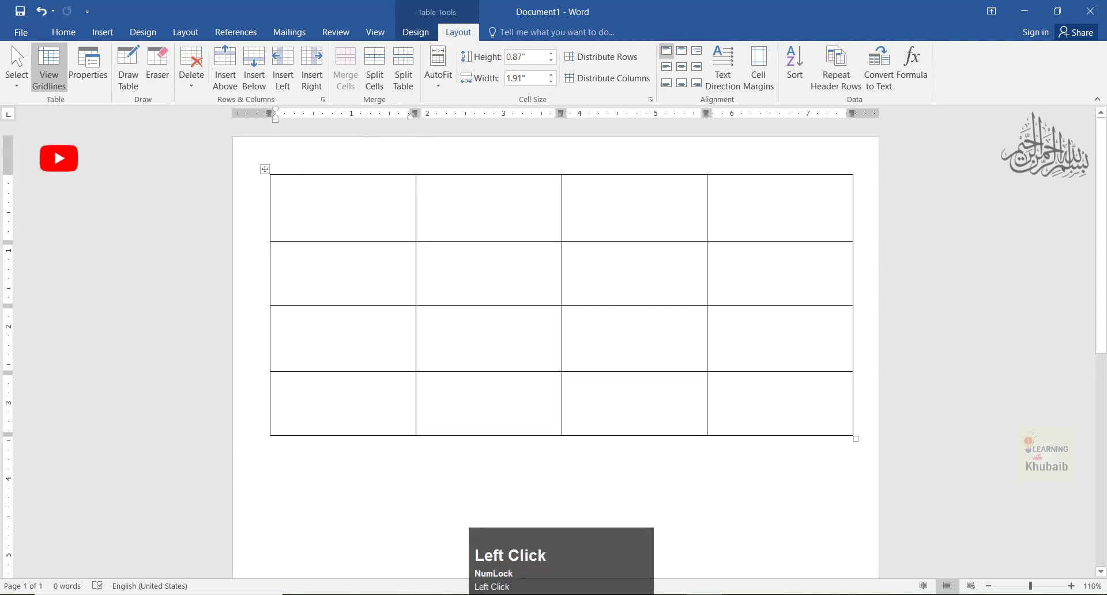
click(415, 31)
click(457, 32)
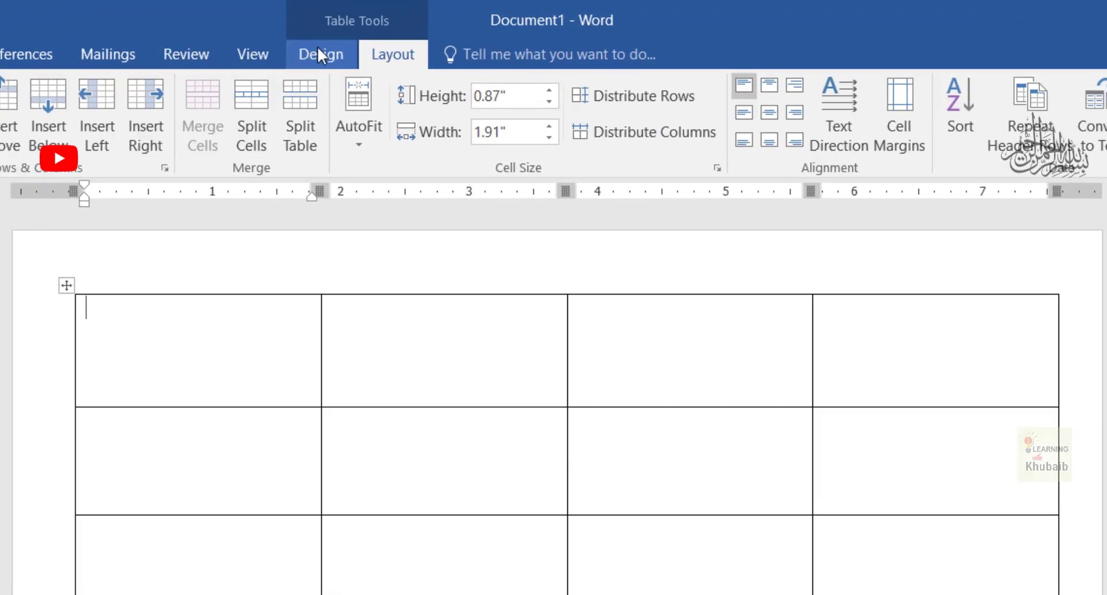
click(317, 46)
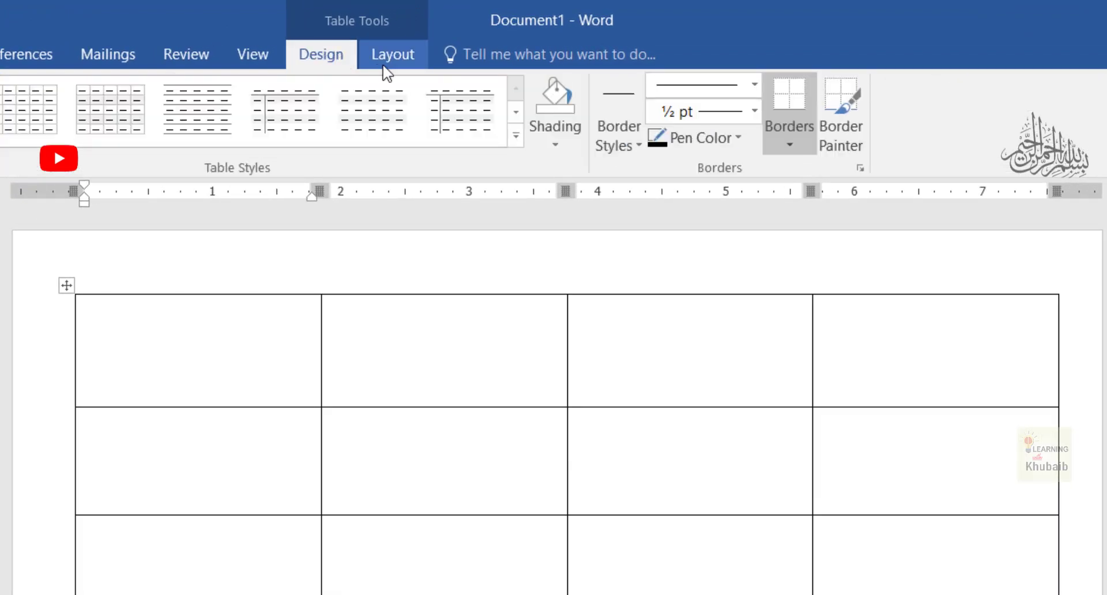
click(406, 64)
click(314, 45)
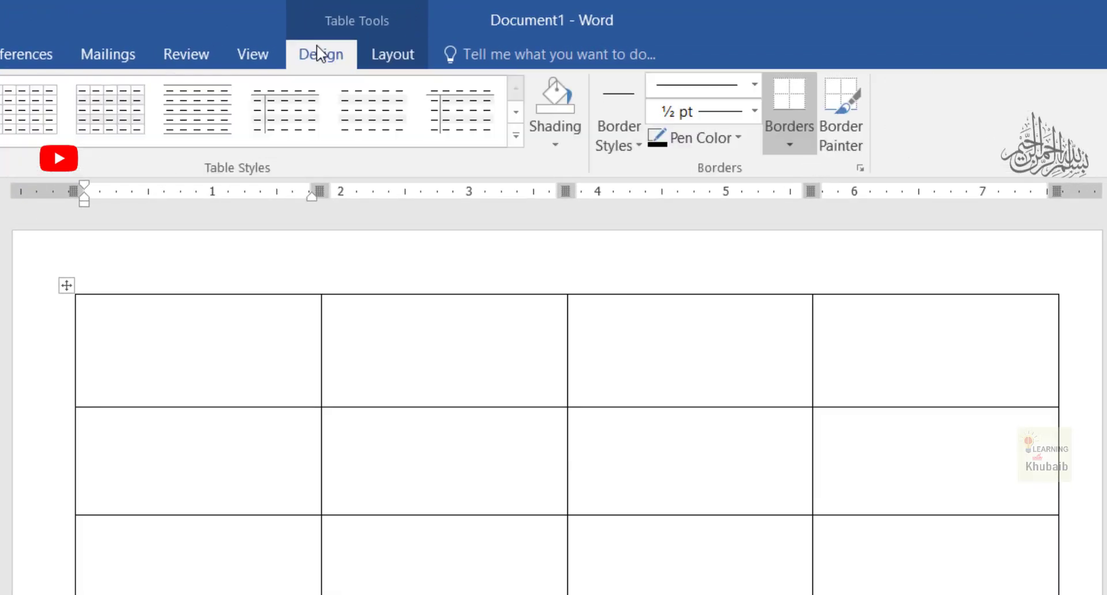
click(407, 50)
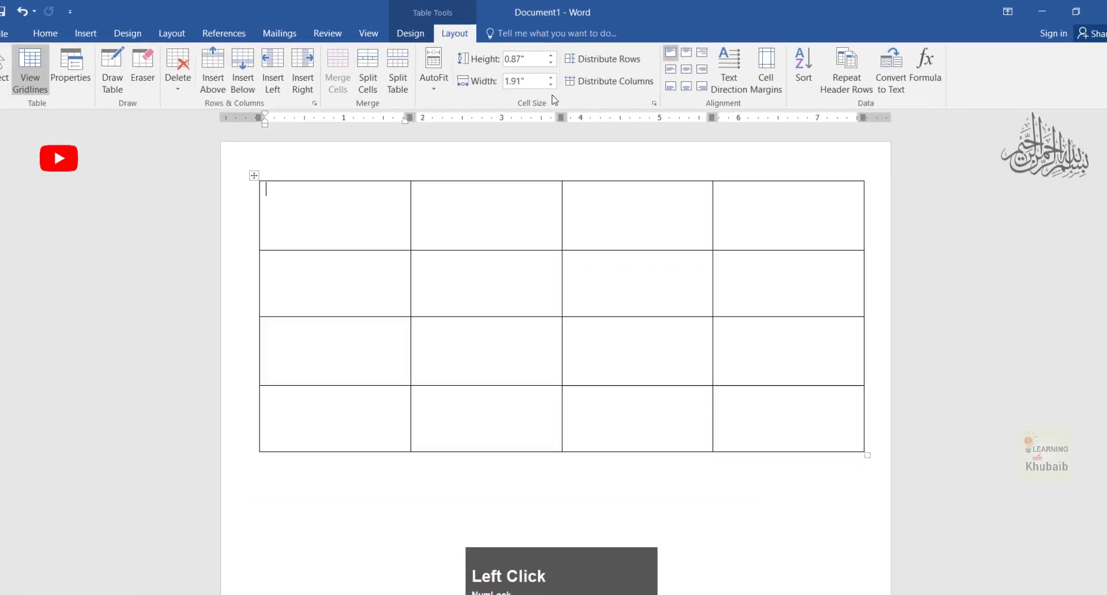
click(388, 36)
click(416, 33)
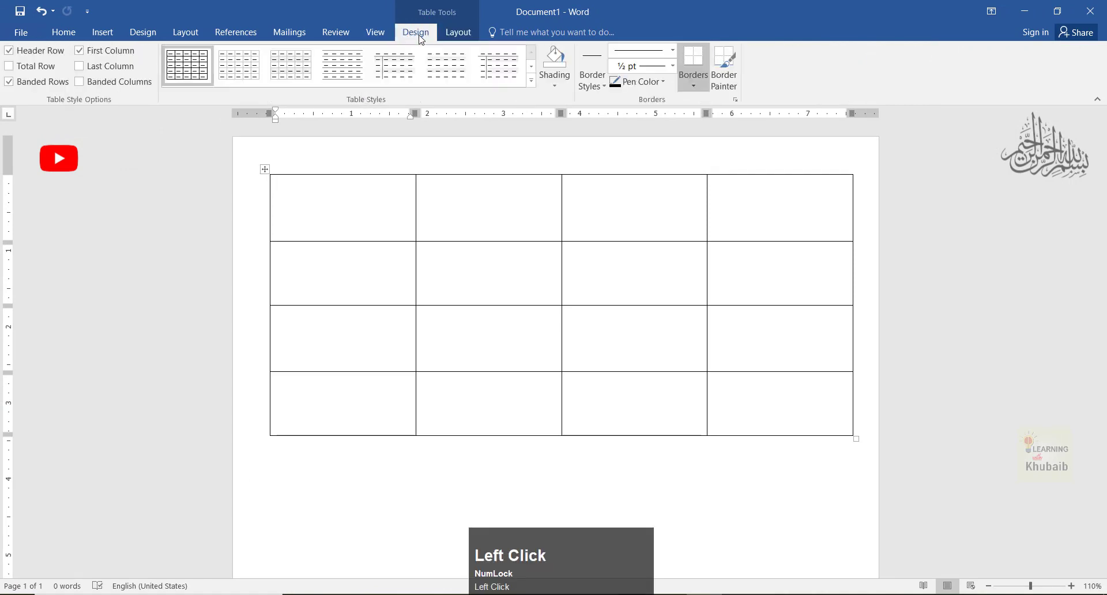
click(464, 35)
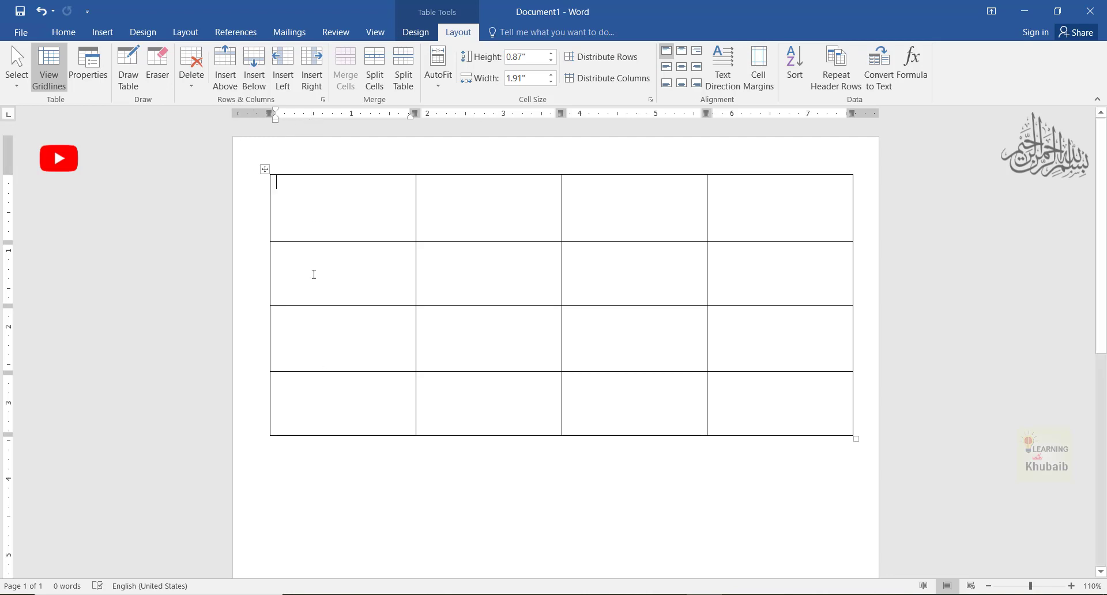
Review the options for selecting parts of the table without choosing one.
click(23, 91)
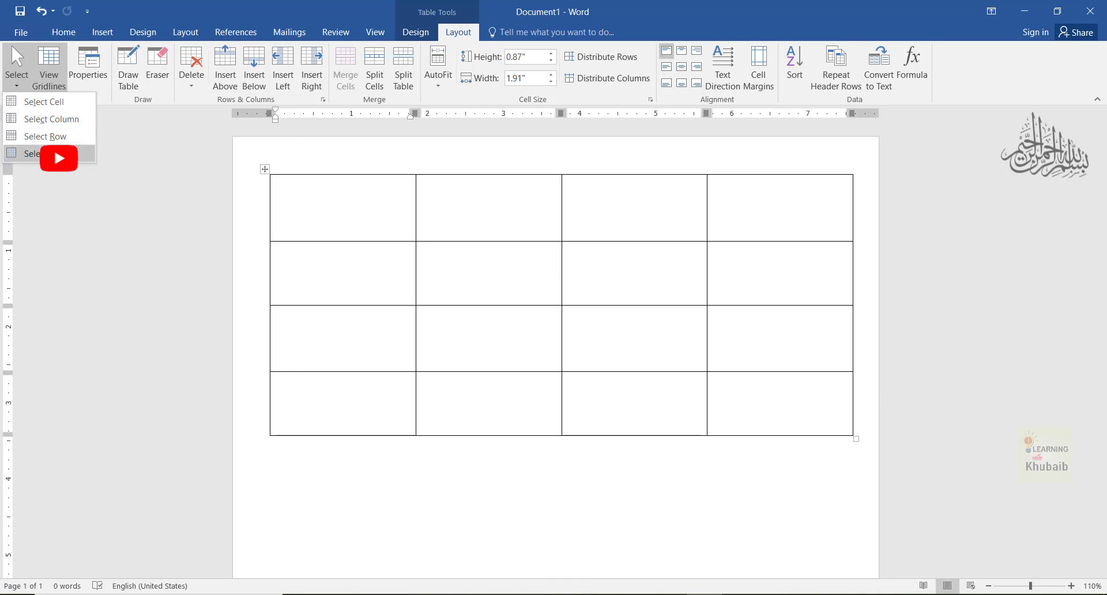
click(148, 202)
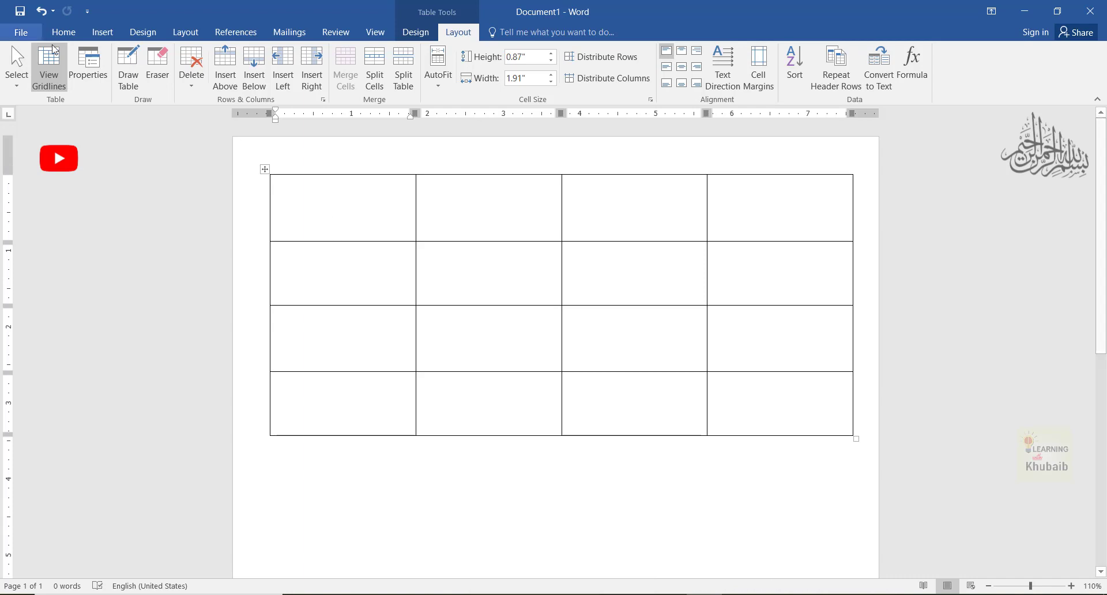
click(58, 90)
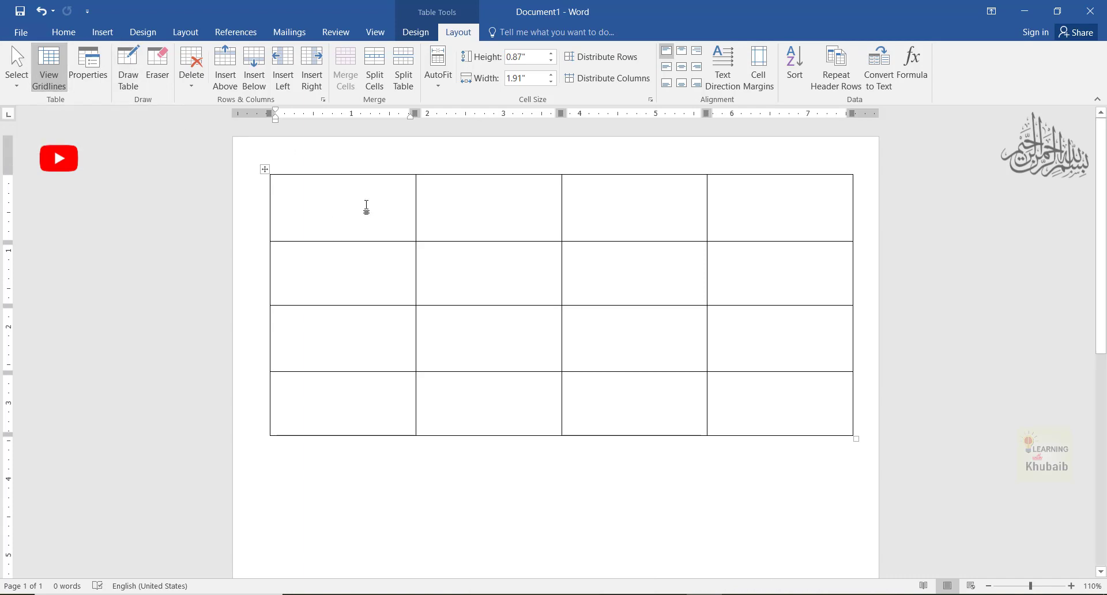
Select the cell in the second row and second column directly in the table.
click(324, 195)
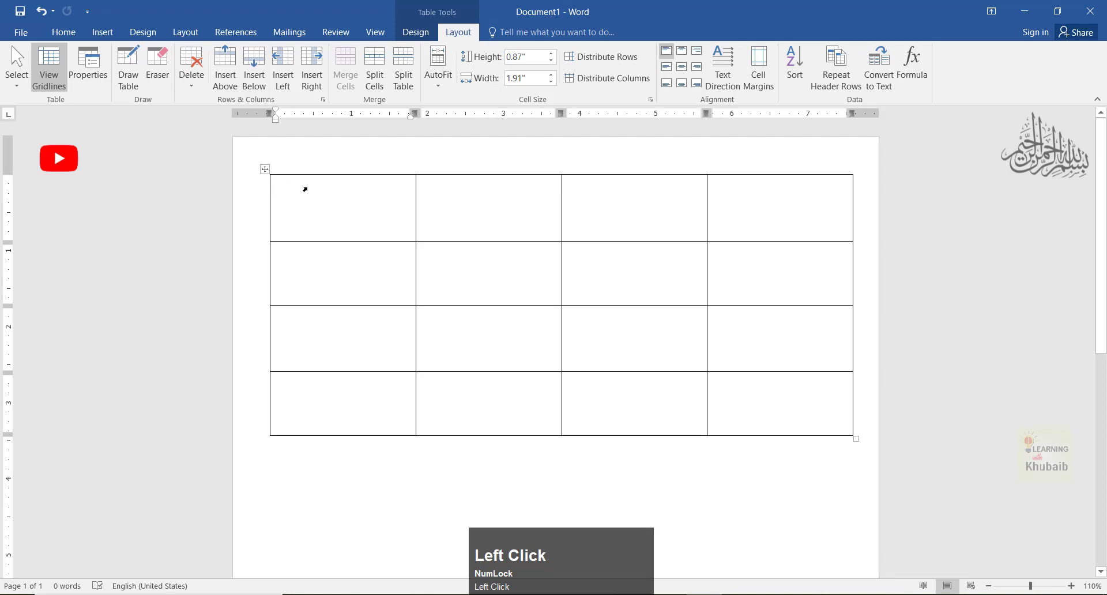
click(305, 189)
click(286, 199)
drag(301, 201, 312, 197)
click(451, 263)
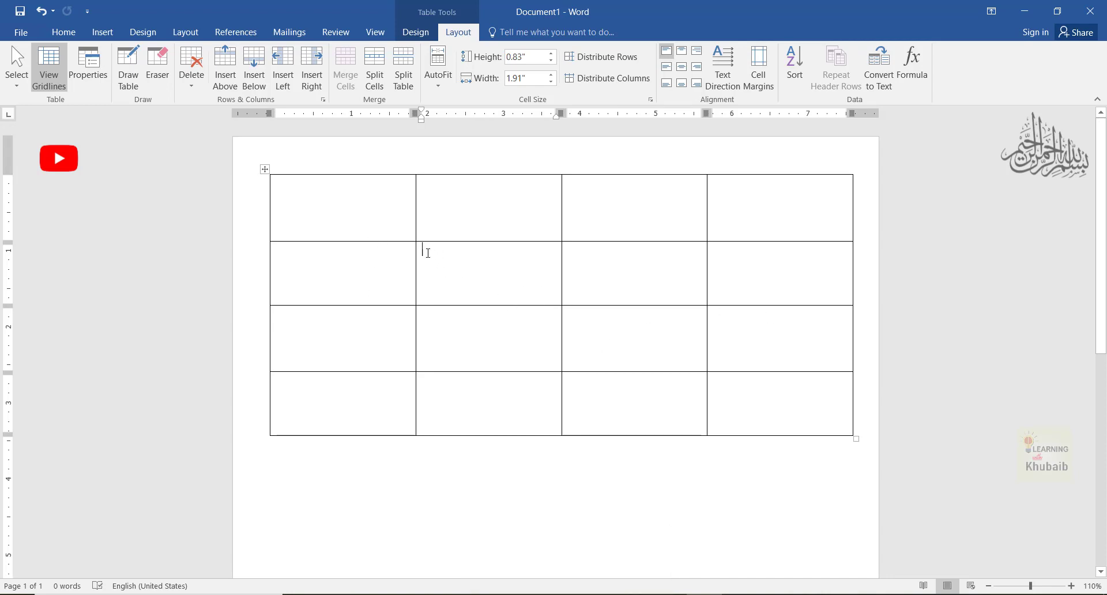
drag(429, 252, 493, 260)
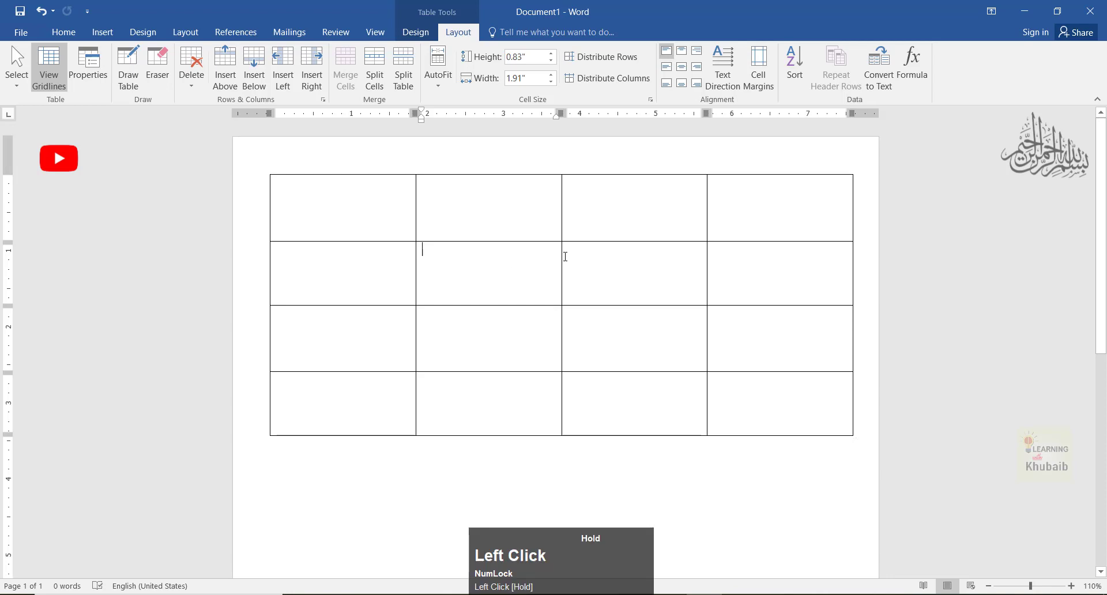
drag(566, 256, 545, 303)
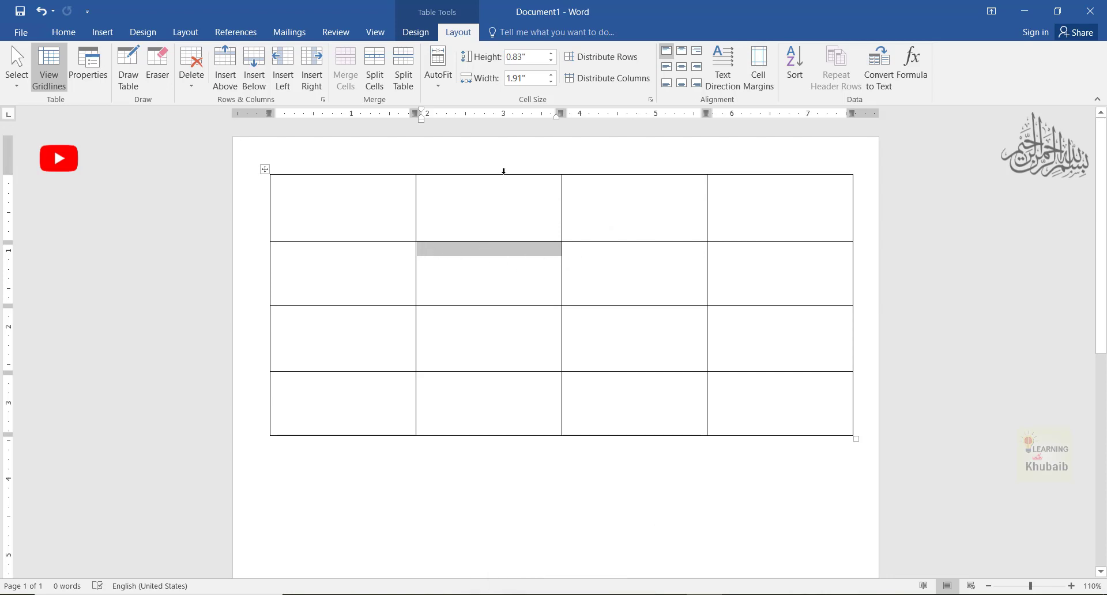
Select the second column directly in the table, followed by all four cells of the second row.
drag(499, 199, 512, 405)
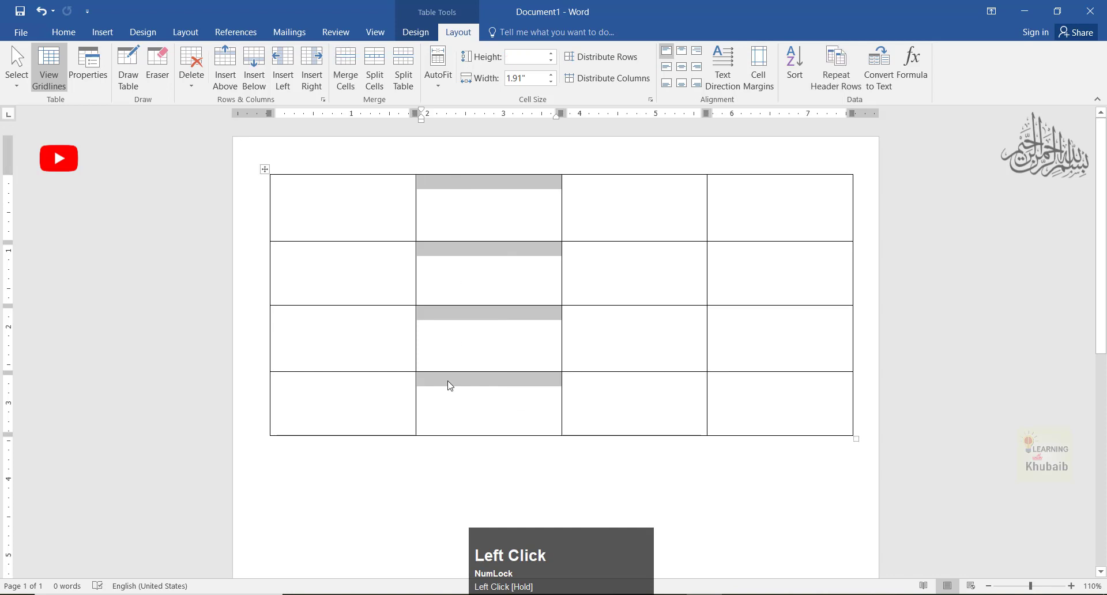
click(321, 274)
drag(321, 274, 734, 280)
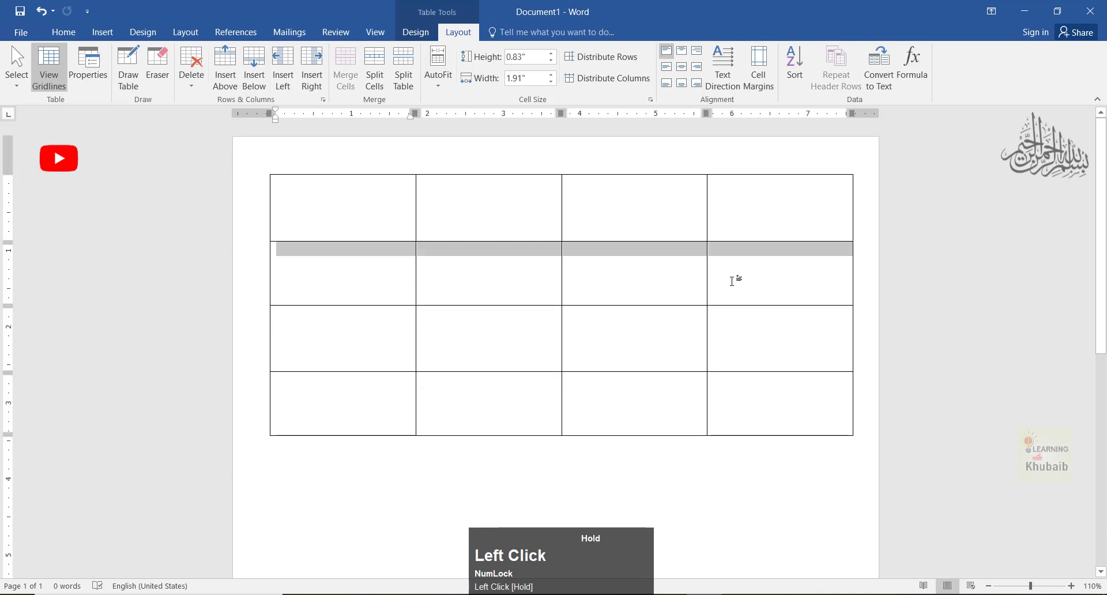
drag(817, 281, 816, 281)
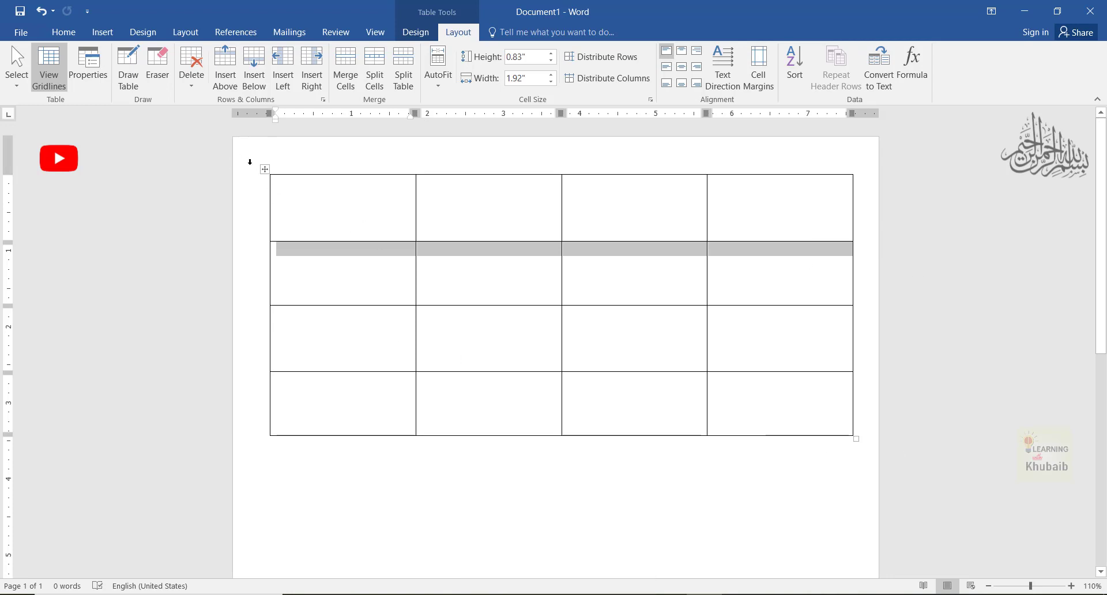
Select the whole table, clear that selection, and select only the cells of the second column.
click(266, 170)
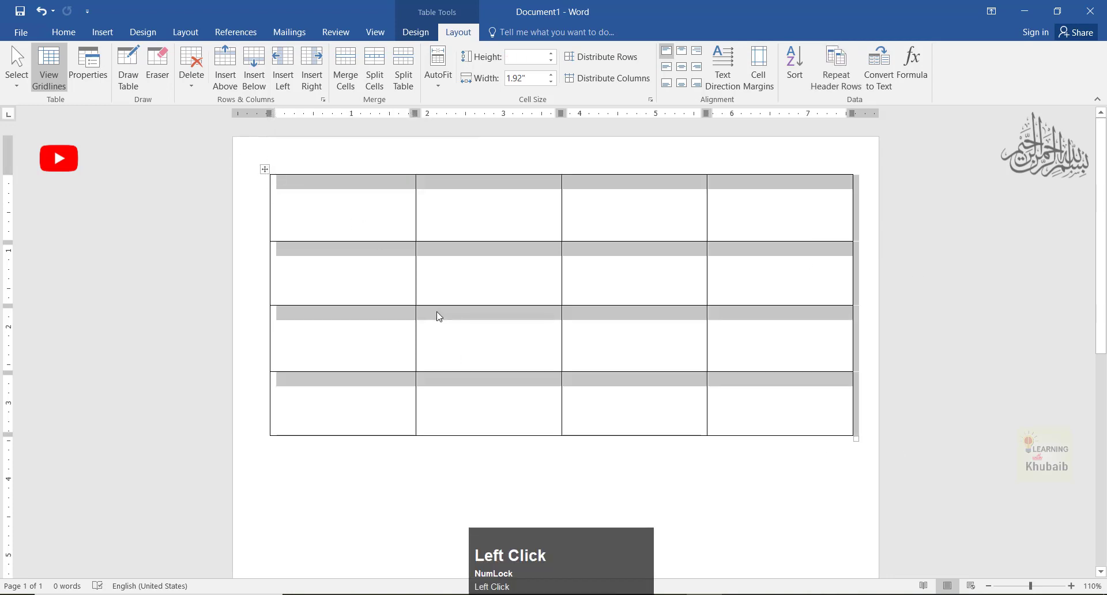
click(346, 227)
click(447, 224)
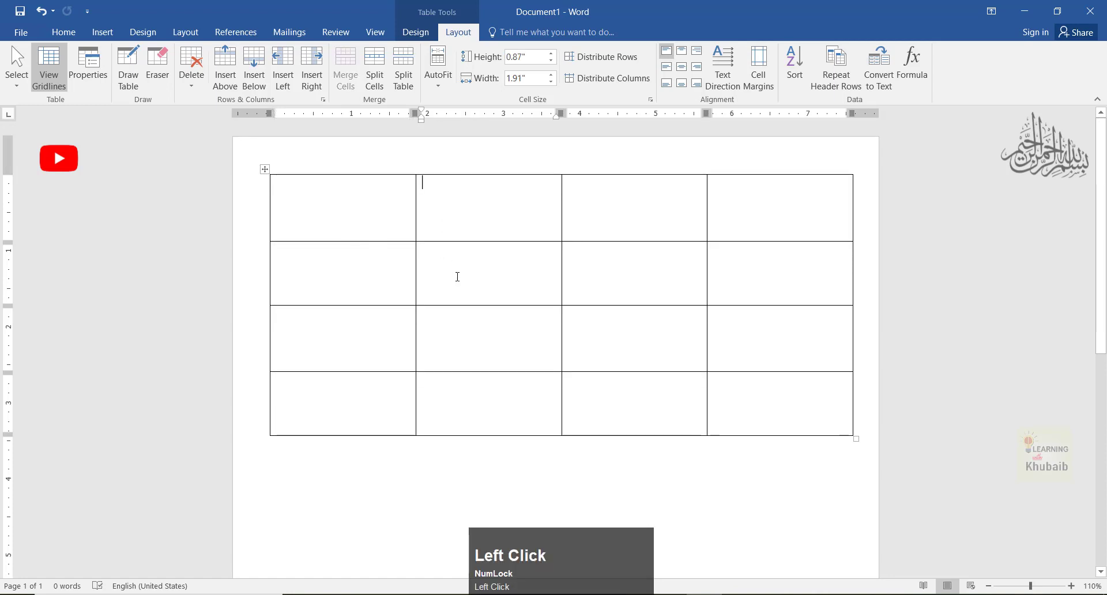
mouse_move(432, 200)
mouse_down()
mouse_move(548, 210)
mouse_move(553, 329)
mouse_move(541, 412)
mouse_move(505, 410)
mouse_up()
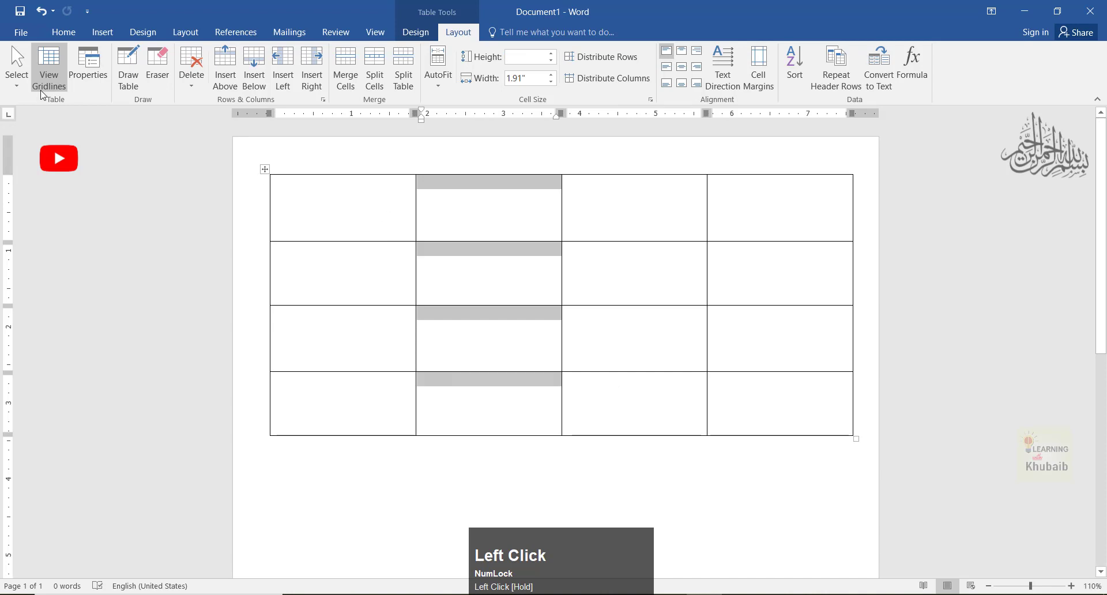
Place the cursor in the second row of the second column and apply Select Column.
click(402, 208)
click(506, 275)
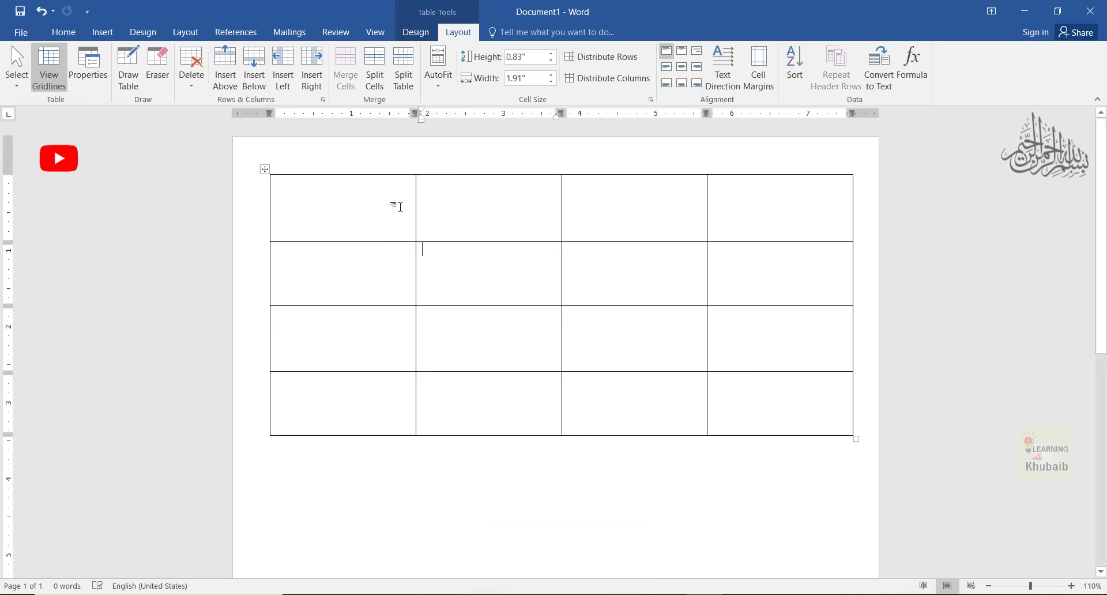
click(17, 78)
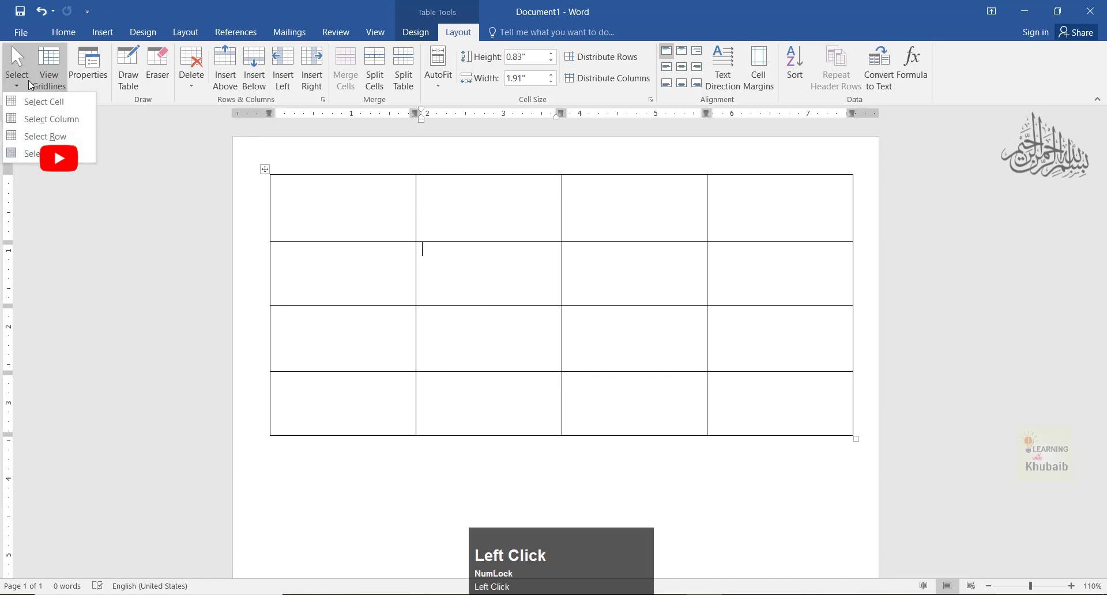
click(34, 126)
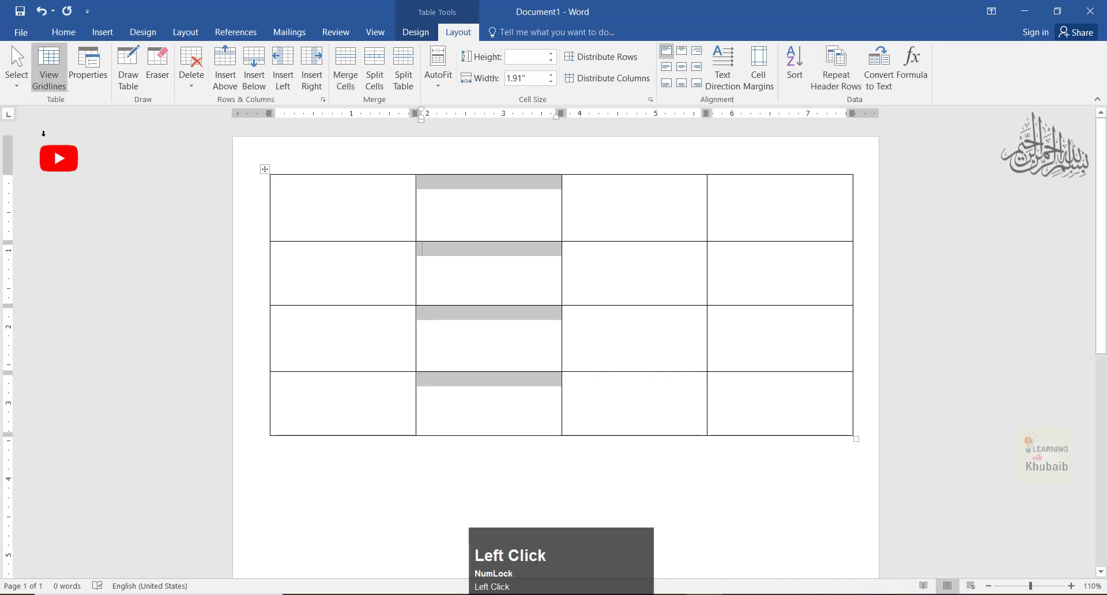
Return the cursor to the second-row, second-column cell and apply Select Cell.
click(427, 281)
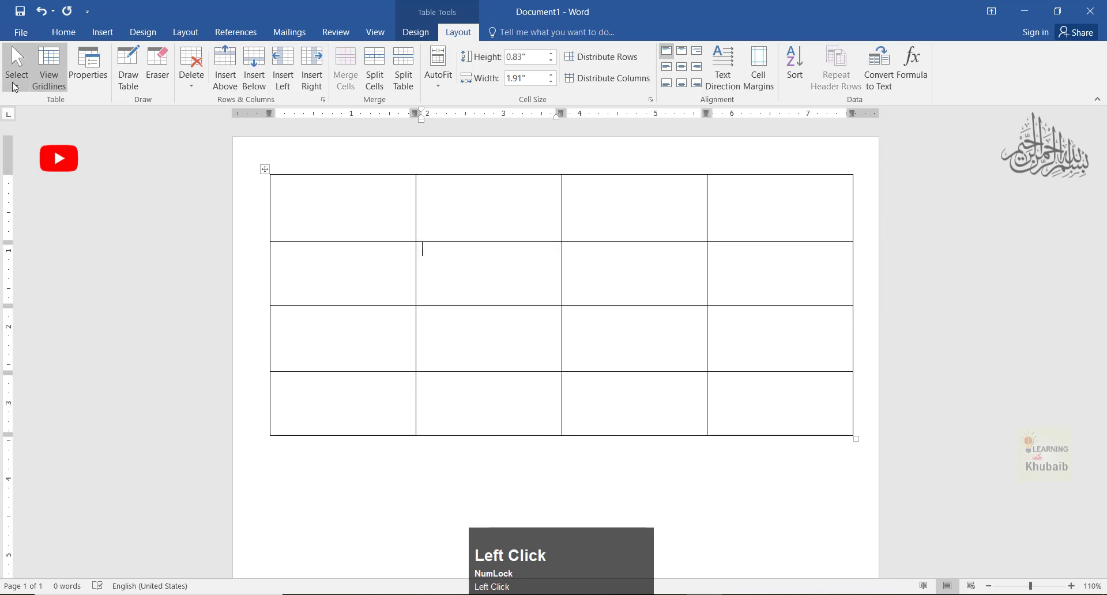
click(16, 77)
click(48, 110)
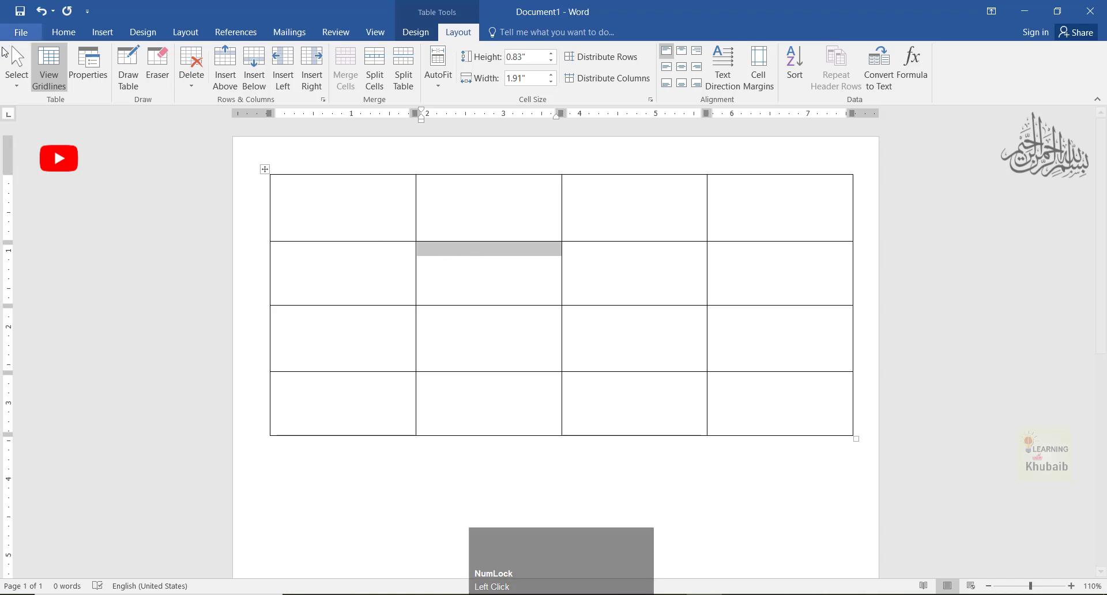
Apply Select Row to the second row and Select Table to the whole table, and clear the selection.
click(16, 78)
click(36, 143)
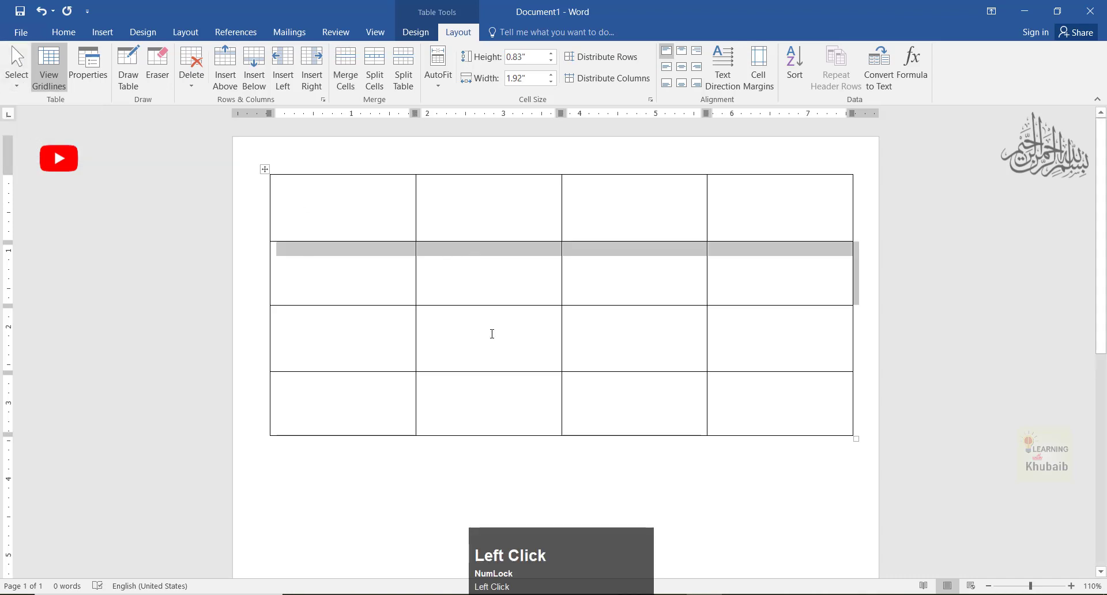
click(16, 78)
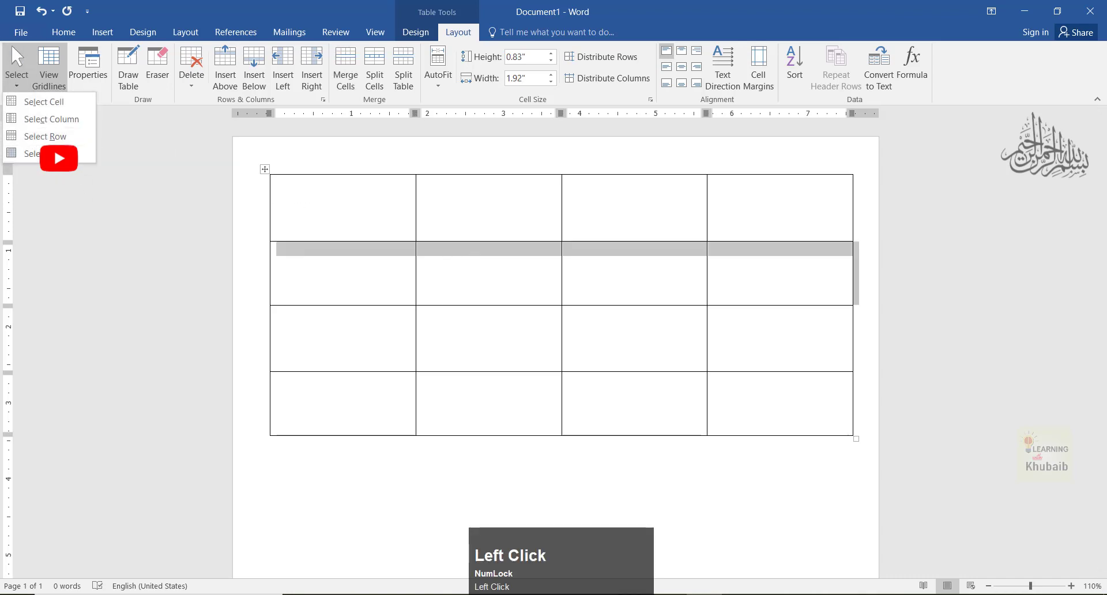
click(52, 154)
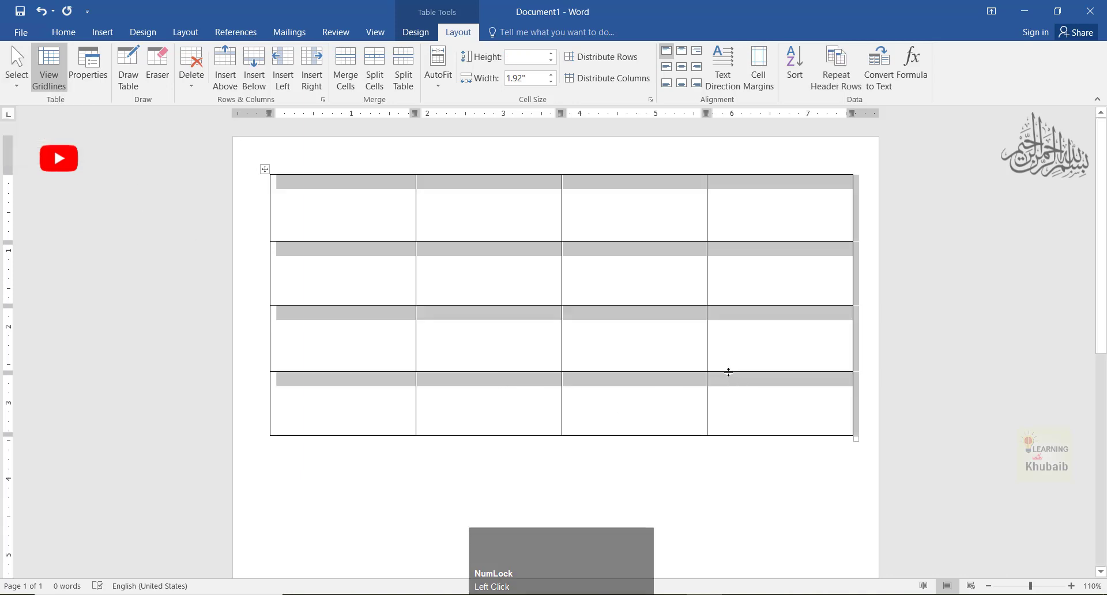
click(540, 377)
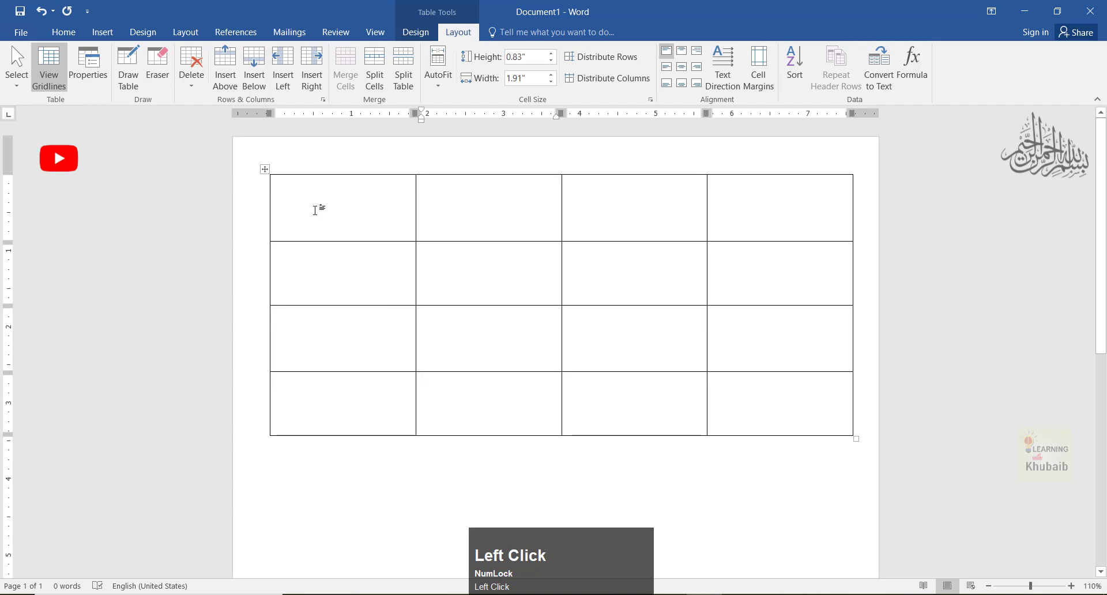
Select the whole table and remove all of its borders with No Border.
click(51, 87)
click(415, 31)
click(694, 84)
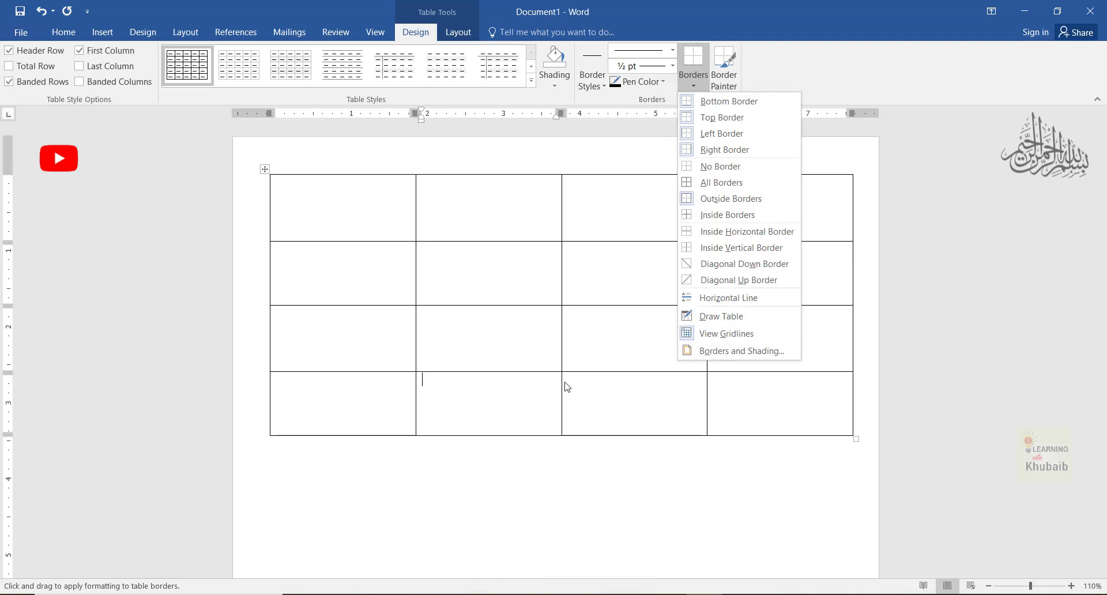
click(274, 132)
click(264, 169)
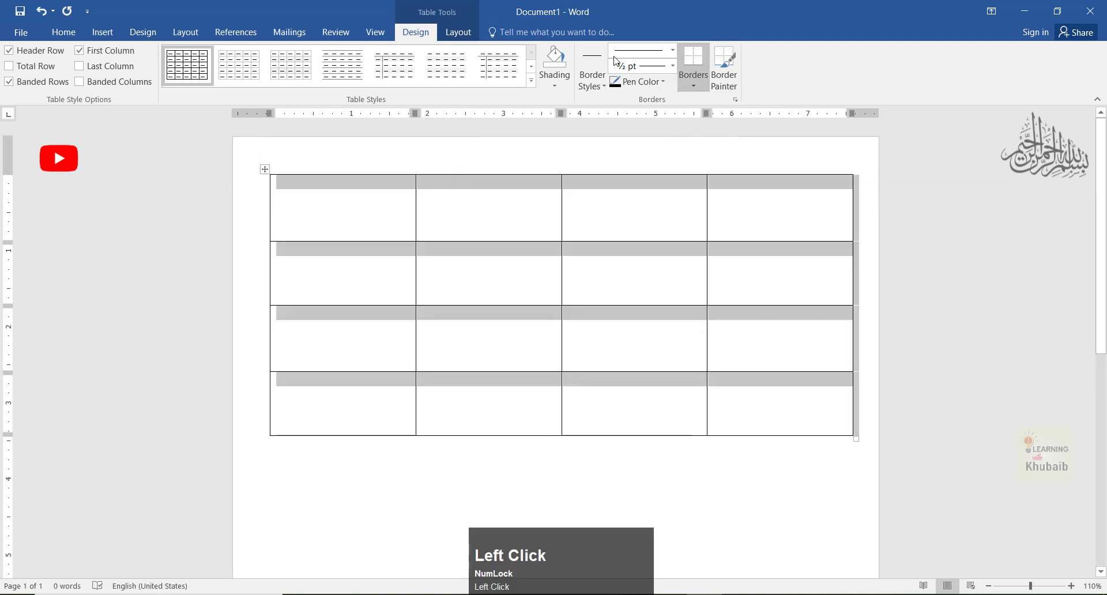
click(694, 81)
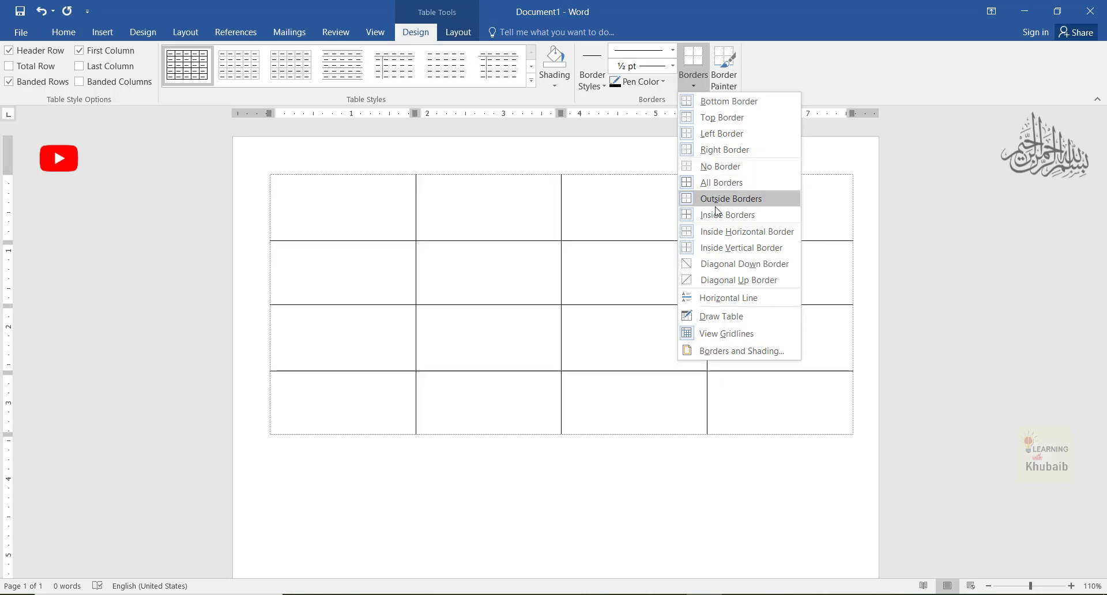
click(721, 181)
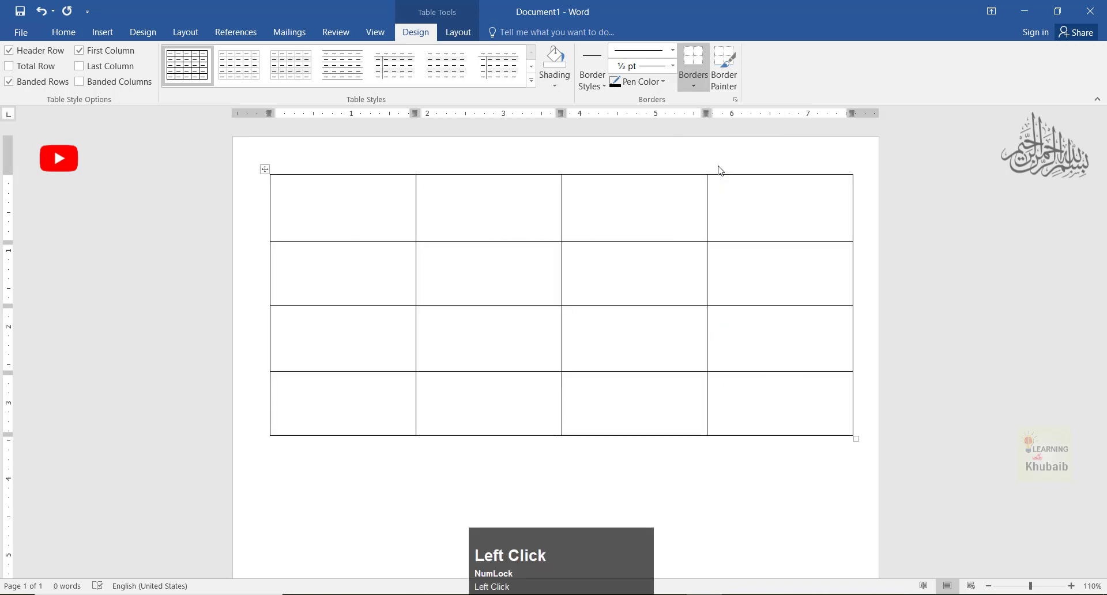
Turn off View Gridlines for the borderless table and clear the table selection.
click(459, 32)
click(42, 65)
click(42, 64)
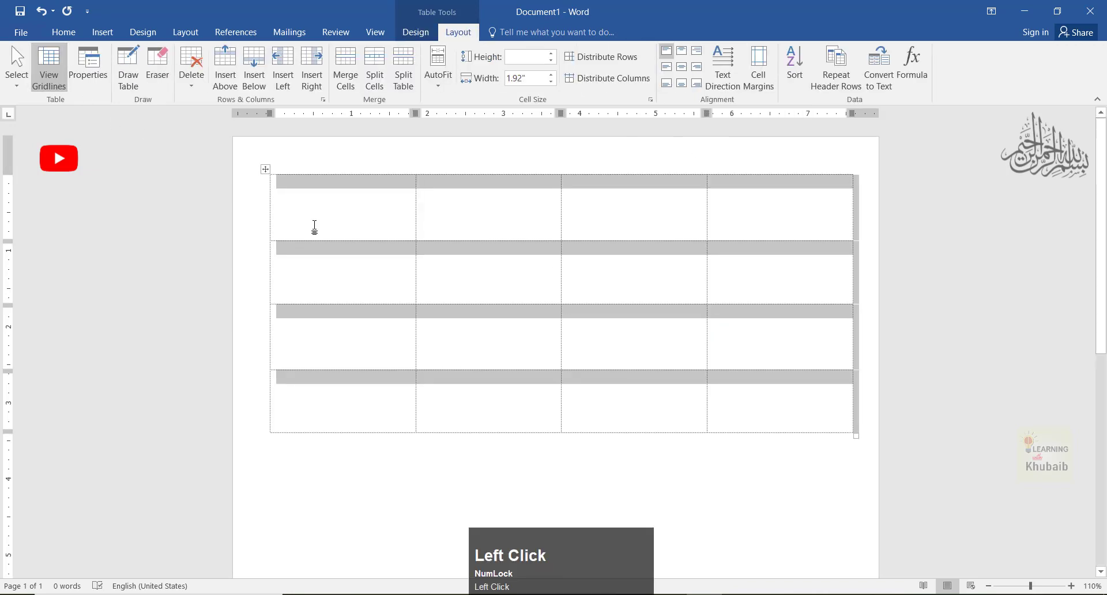
click(35, 61)
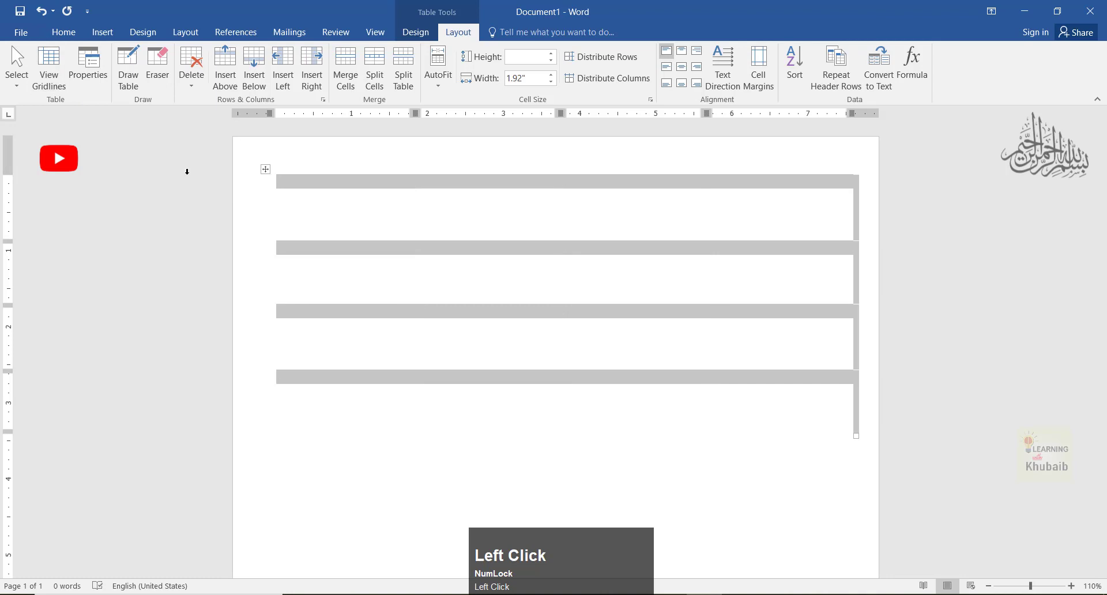
click(617, 257)
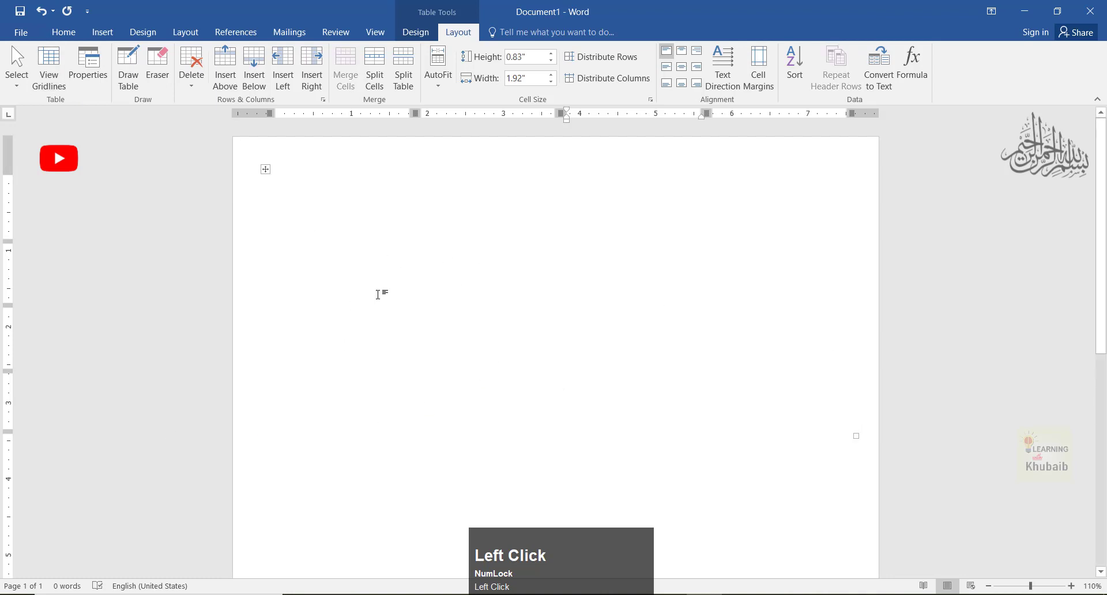
Select all the cells of the invisible table, turn View Gridlines back on, and clear the selection.
drag(326, 196, 748, 408)
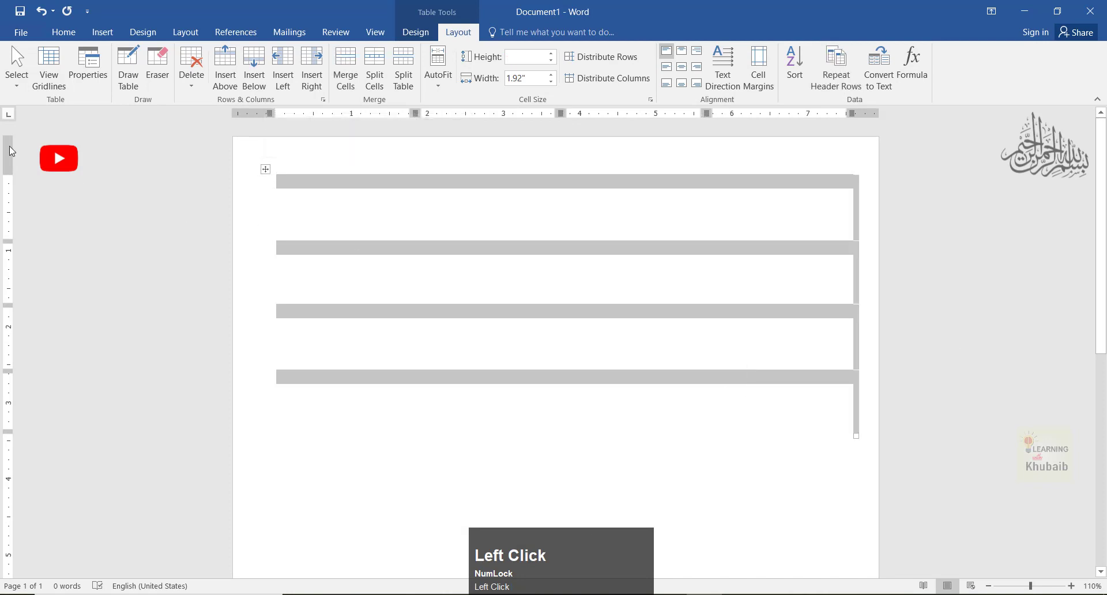
click(49, 66)
click(542, 198)
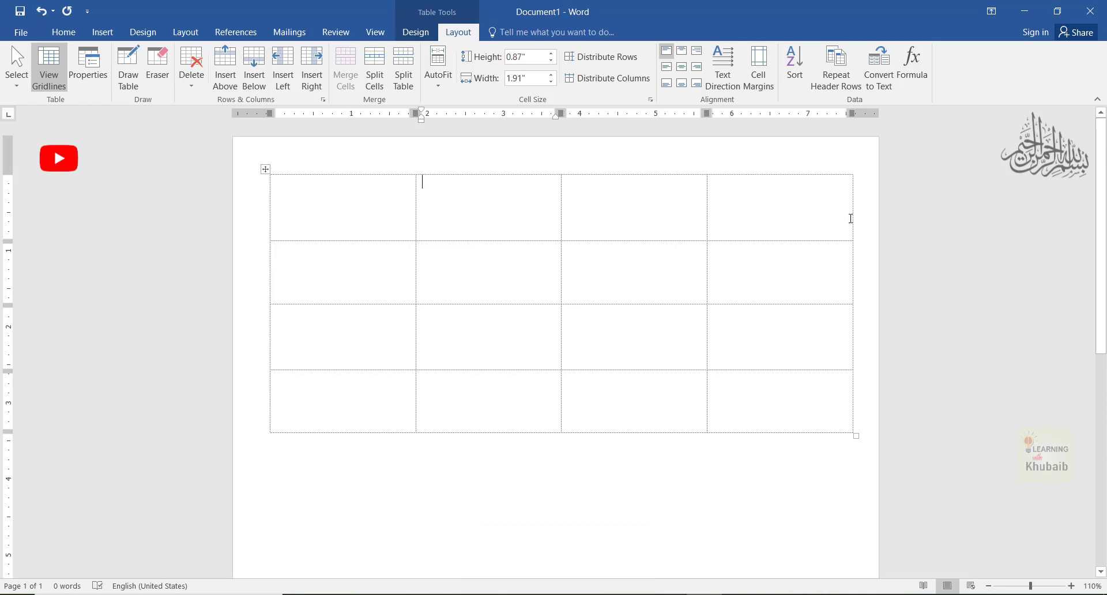
Examine the table's dashed gridlines up close and undo the border removal.
ctrl+scroll(286, 224, up, 12)
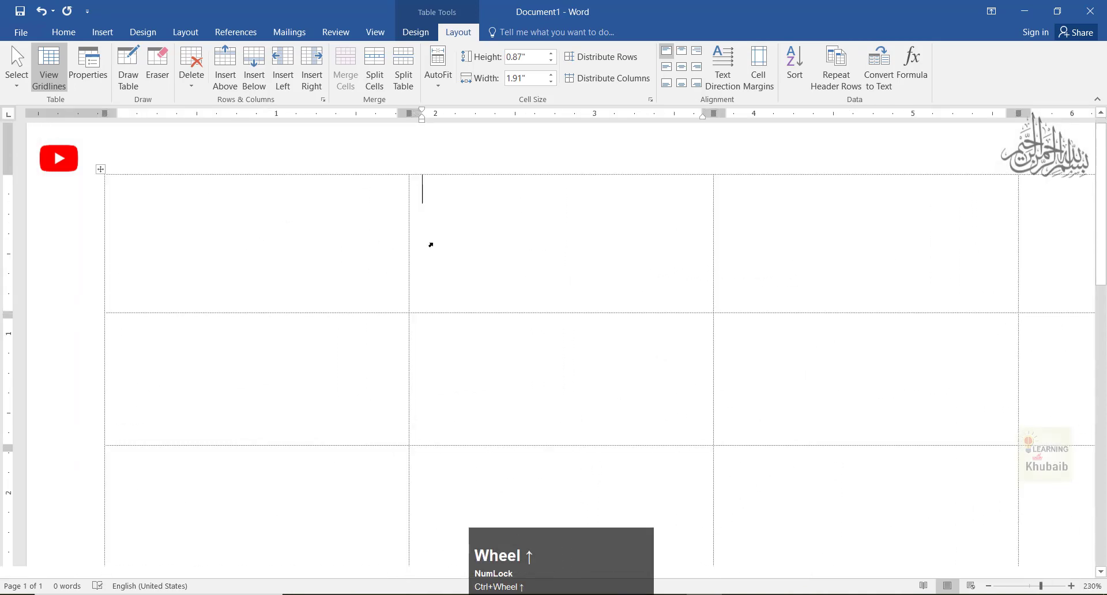
ctrl+scroll(569, 345, down, 12)
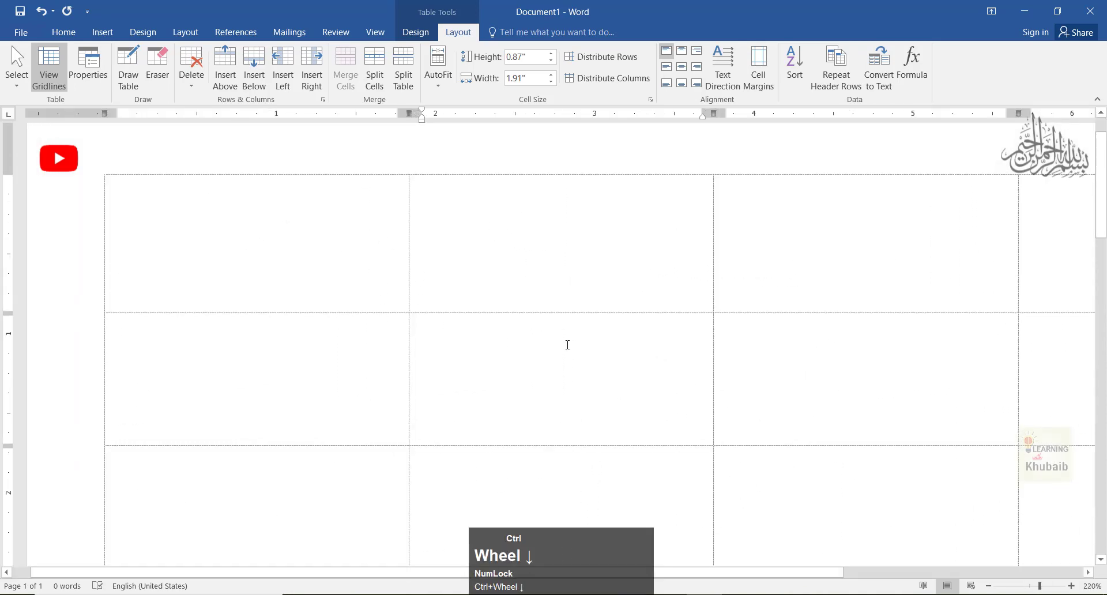
ctrl+scroll(569, 345, up, 1)
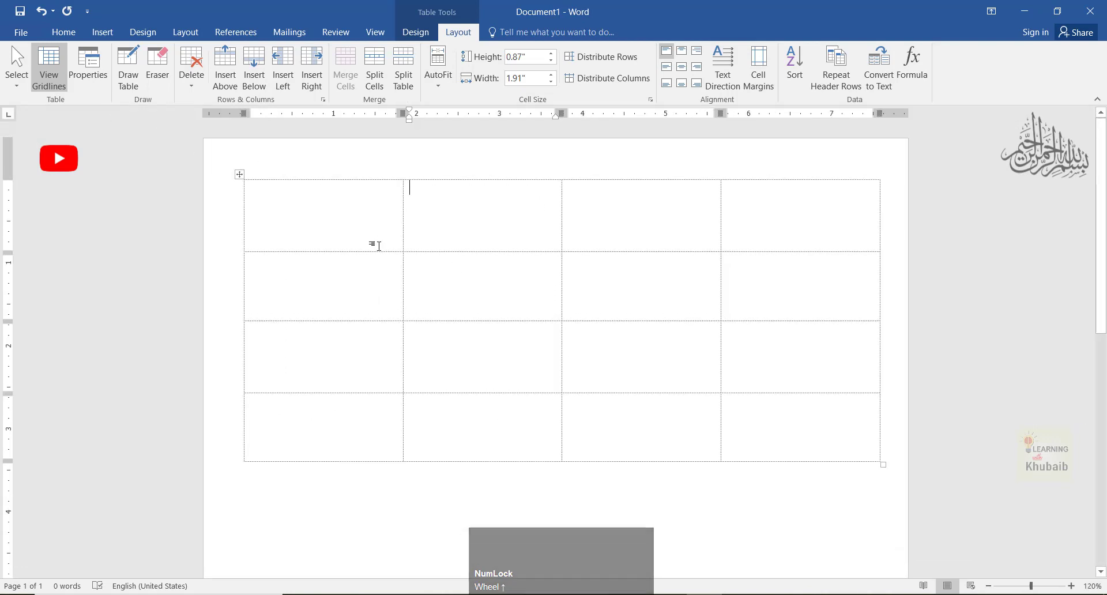
key(ctrl+z)
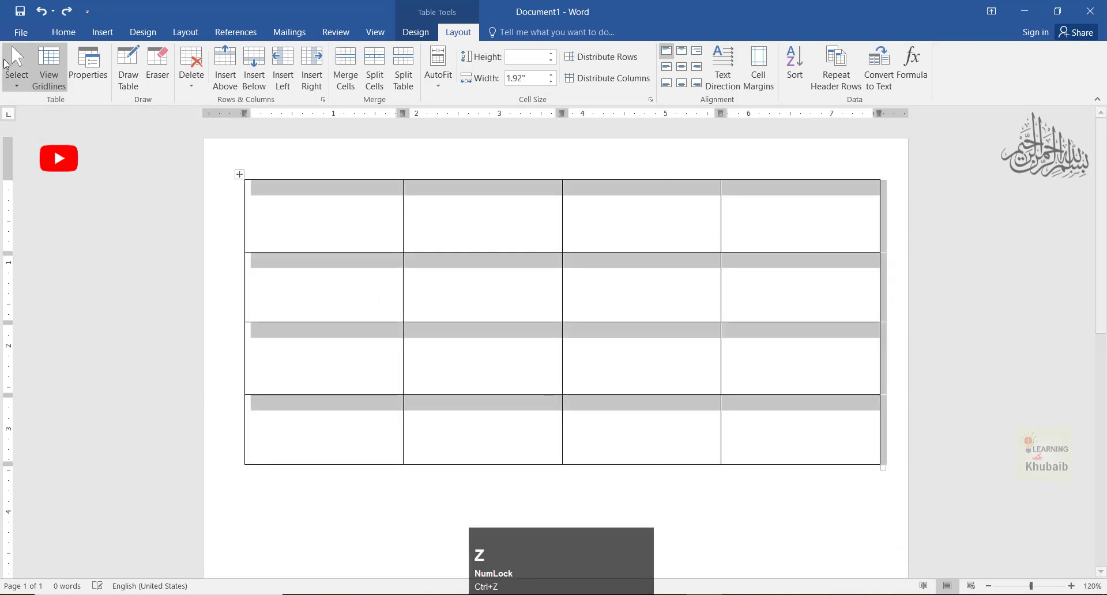
Open the properties of the selected table and review the Row, Column, Cell and Alt Text settings before returning to the Table settings.
click(78, 72)
drag(233, 180, 265, 136)
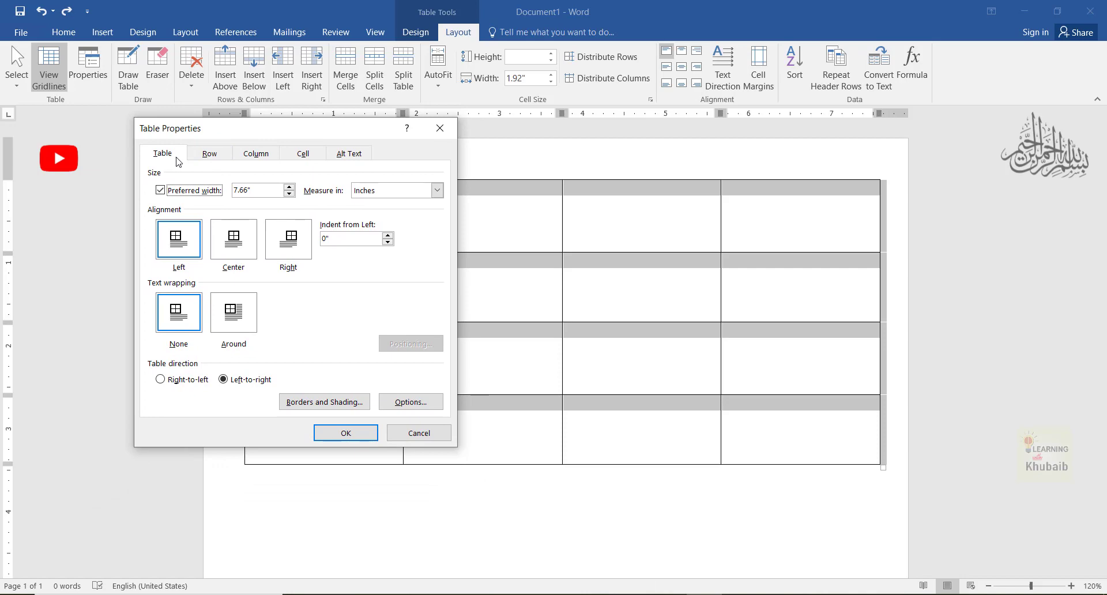
click(210, 153)
click(257, 154)
click(302, 154)
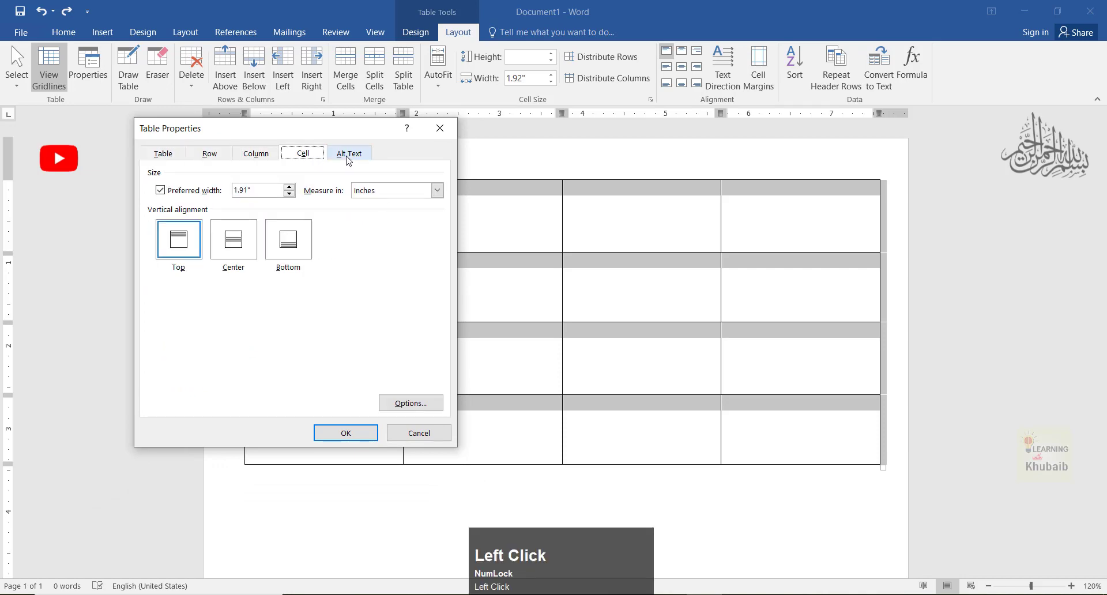
click(349, 154)
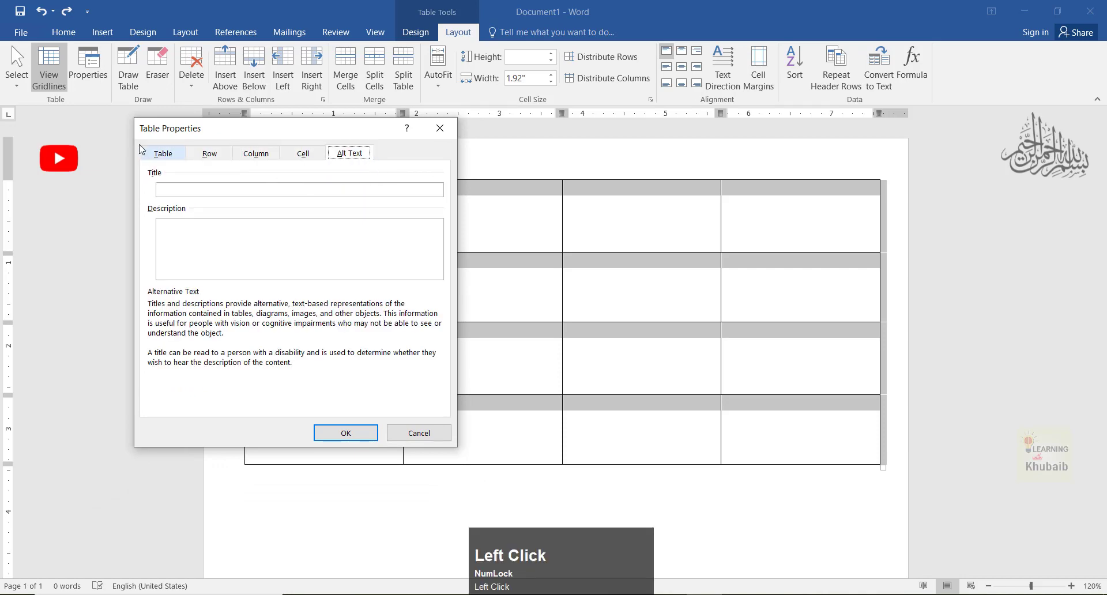
click(163, 153)
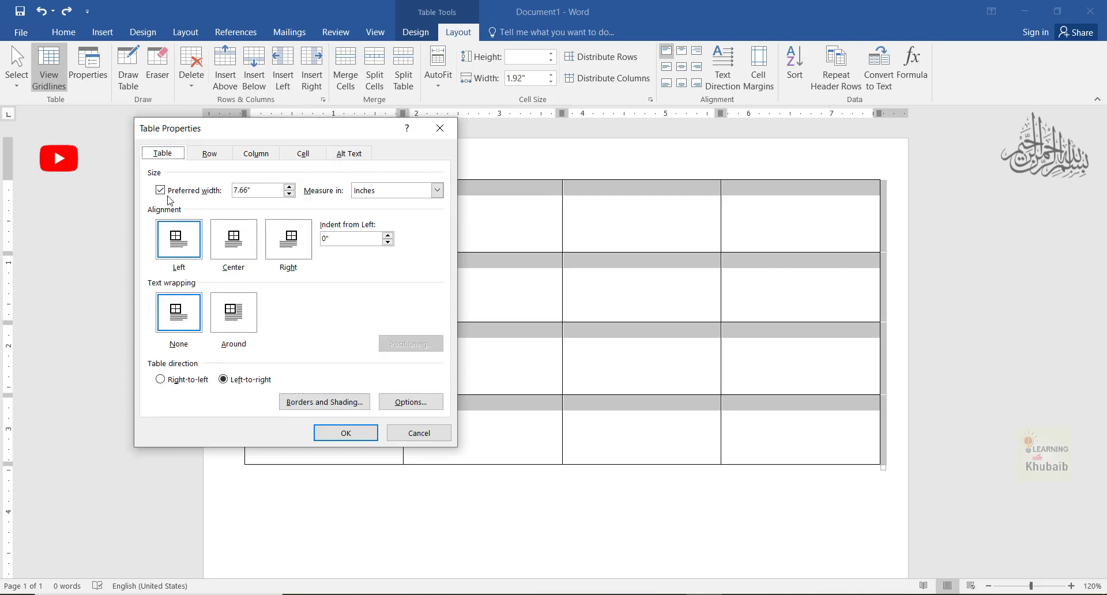
Switch the preferred width's unit to Percent and back to Inches, and lower the preferred table width to 7.4".
drag(242, 141, 245, 136)
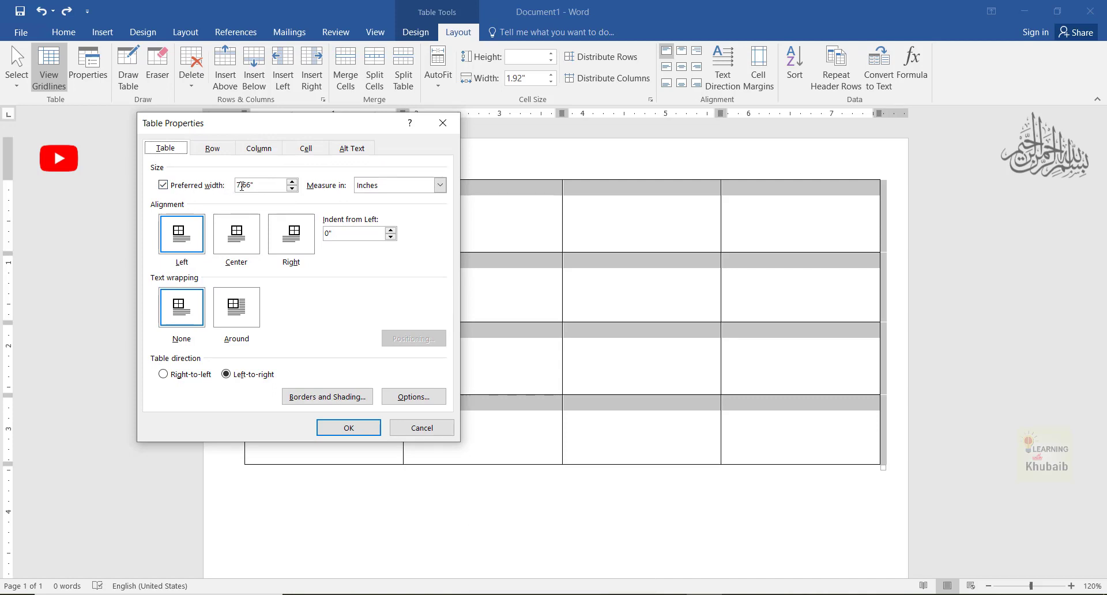
click(440, 185)
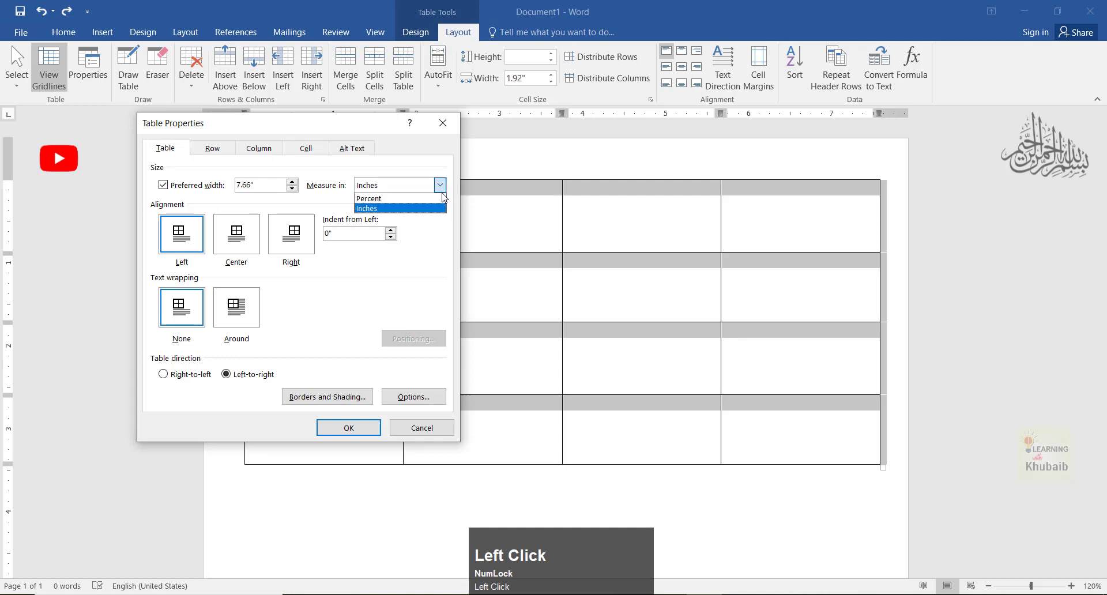
click(429, 199)
click(440, 185)
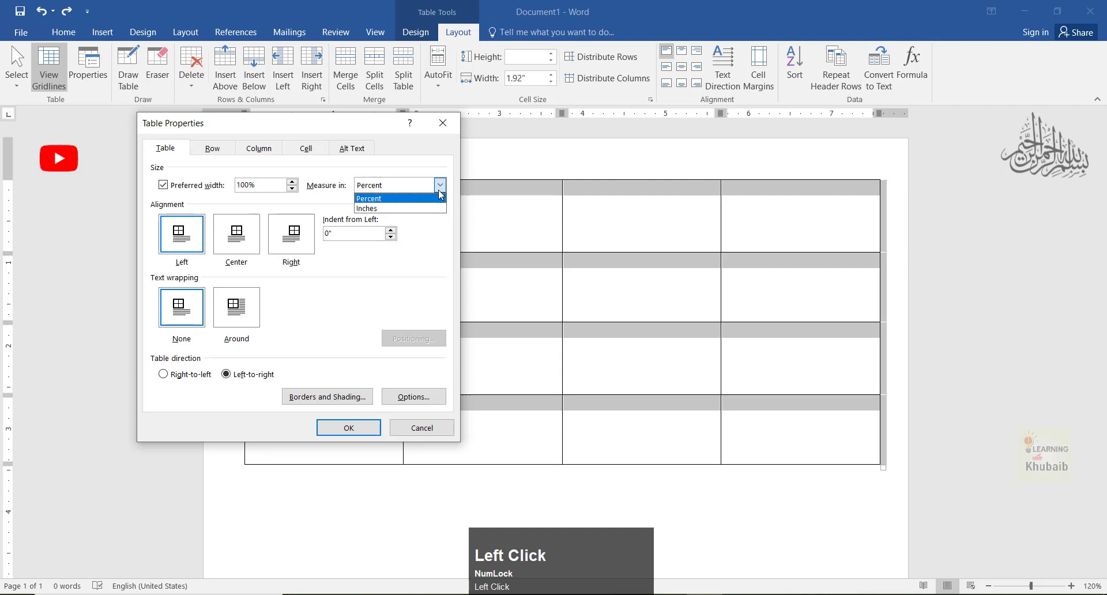
click(424, 208)
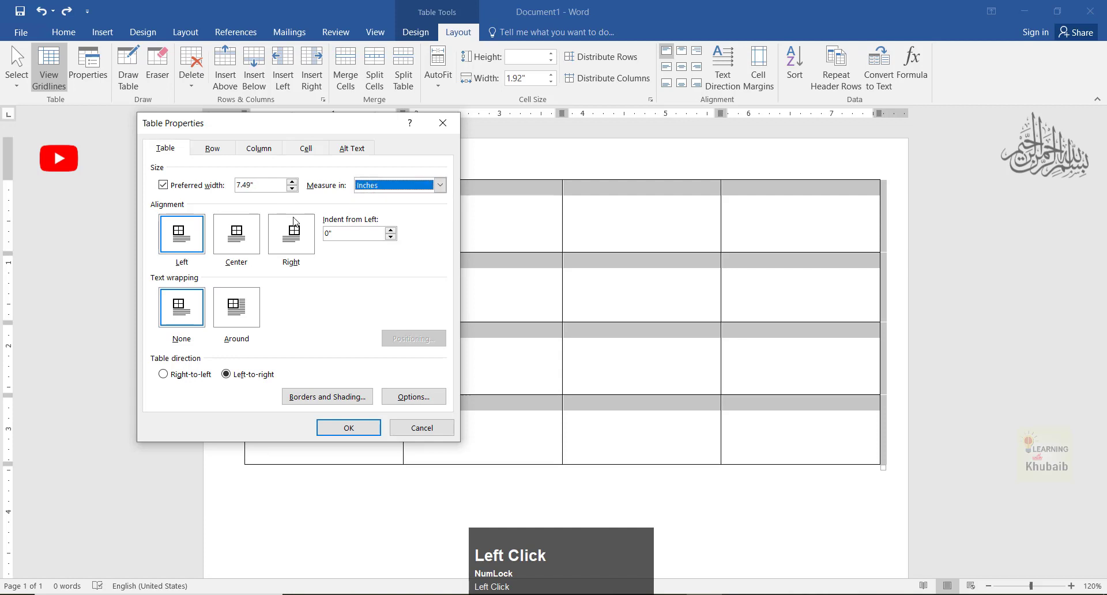
click(292, 181)
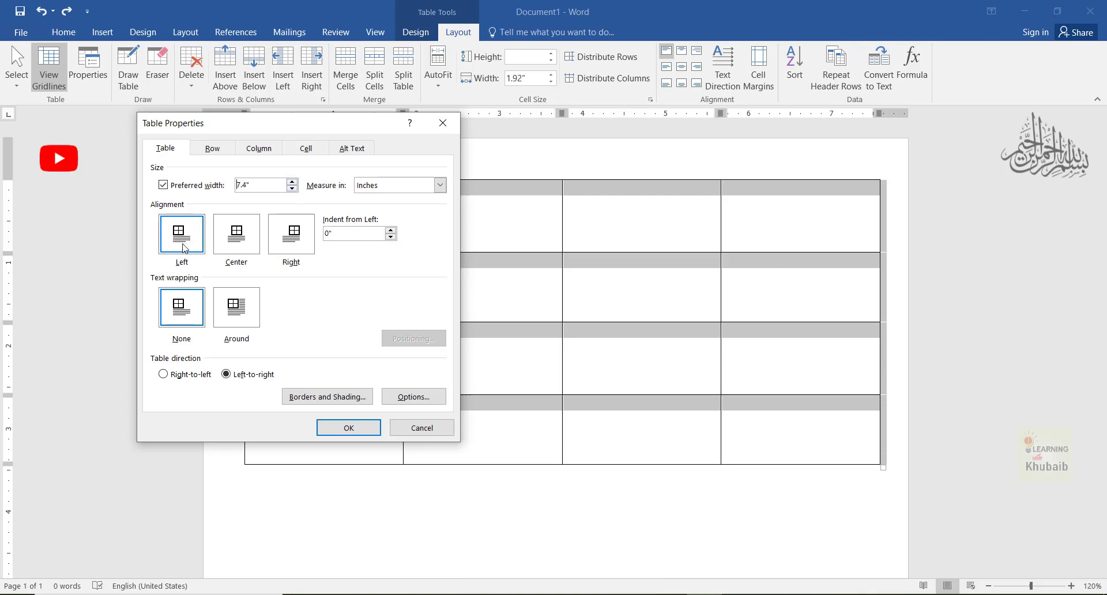
Try the Left, Center and Right table alignments with None and Around text wrapping, and cancel the property changes.
click(185, 248)
click(237, 241)
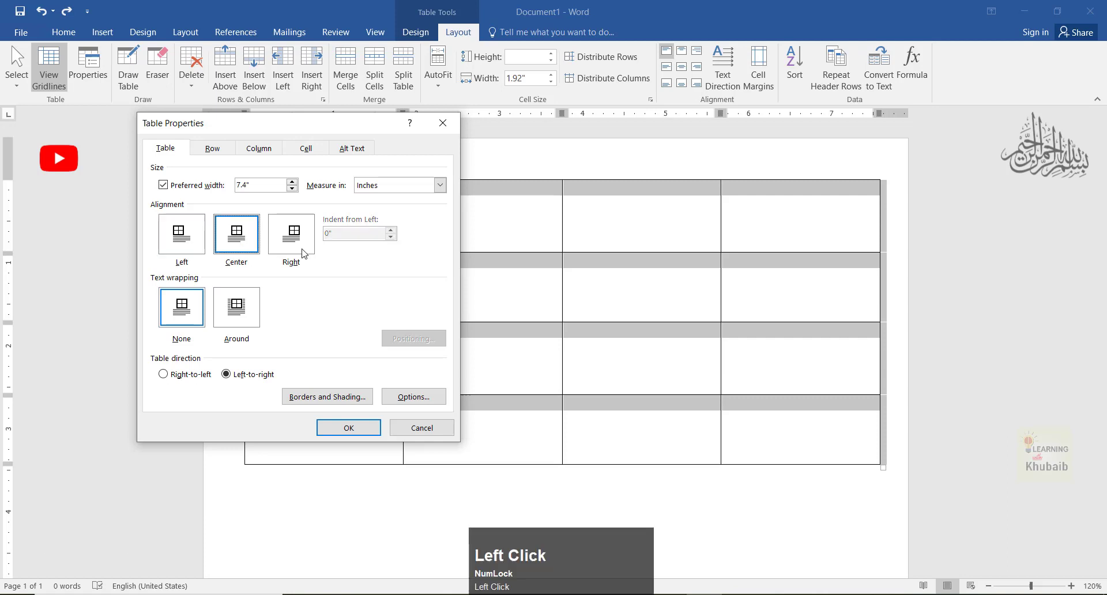
click(300, 252)
click(187, 328)
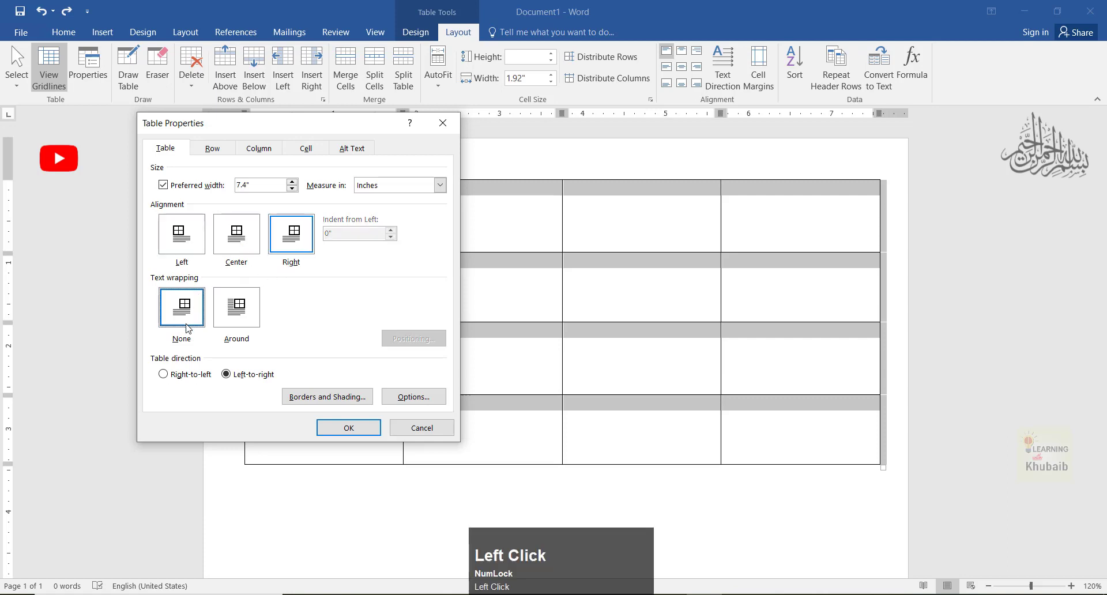
click(253, 321)
click(193, 317)
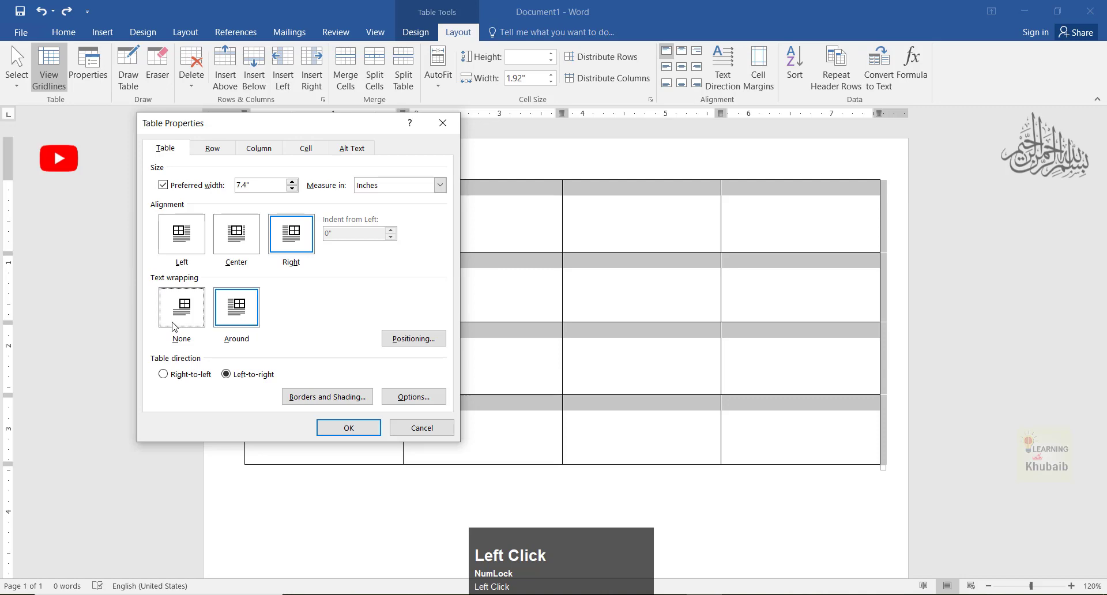
click(166, 245)
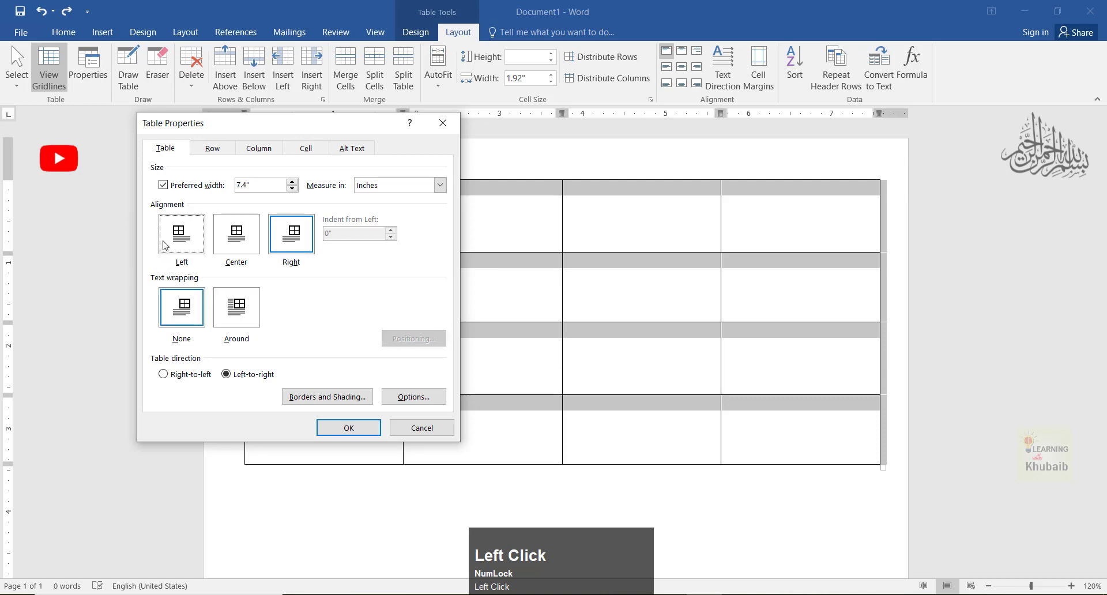
click(401, 429)
Shrink the table to cells about 1.18" wide and 0.78" high, and move it to the middle of the page's width.
click(292, 220)
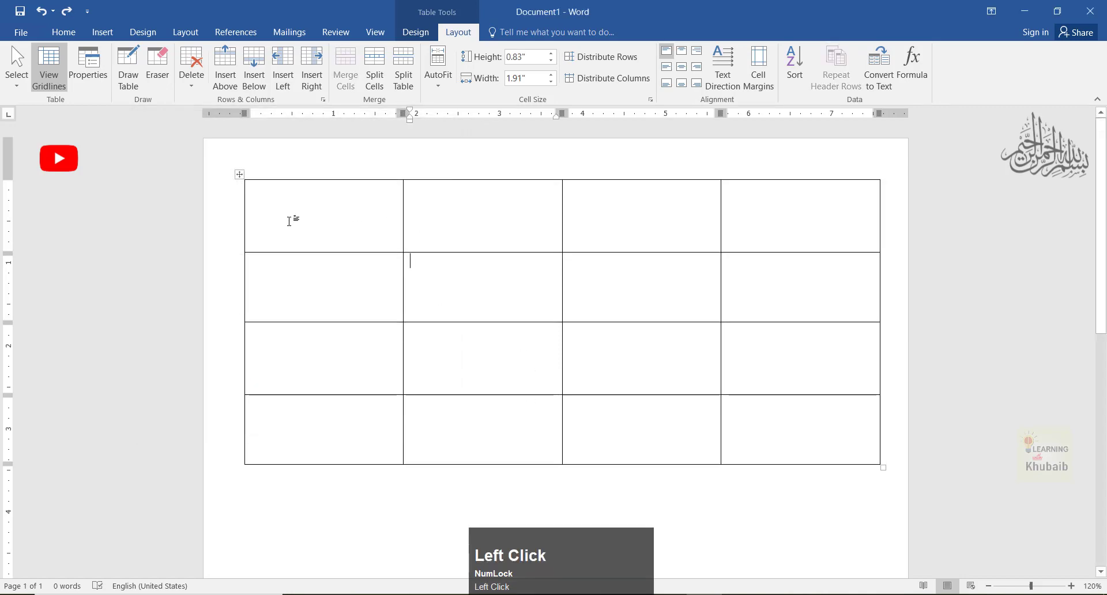
drag(883, 467, 636, 435)
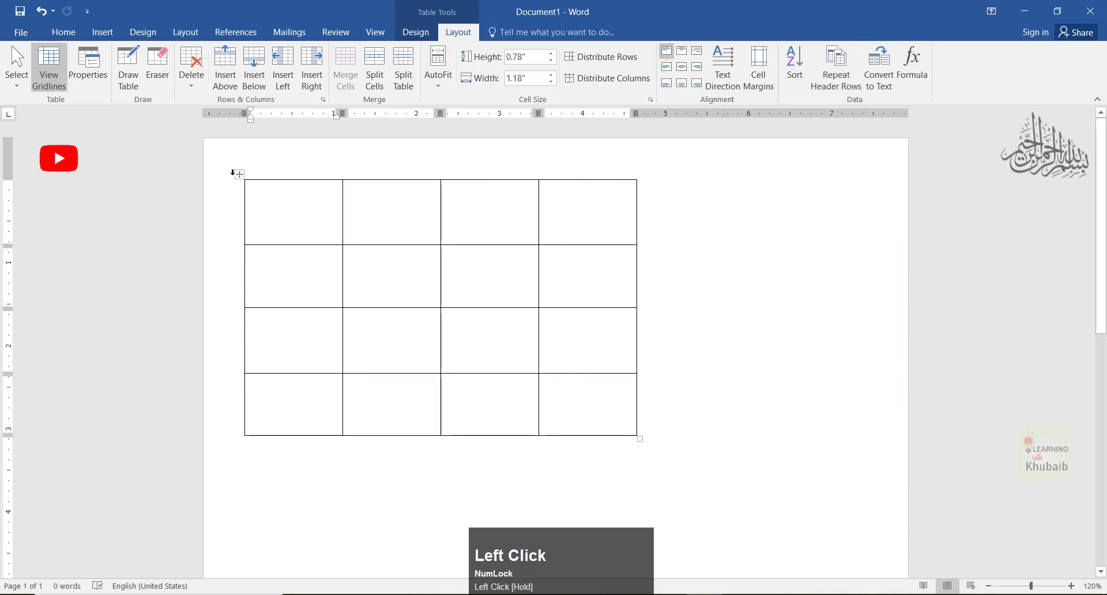
drag(239, 174, 354, 174)
Generate sample paragraphs directly below the table with the =rand() function.
click(679, 472)
scroll(598, 383, down, 5)
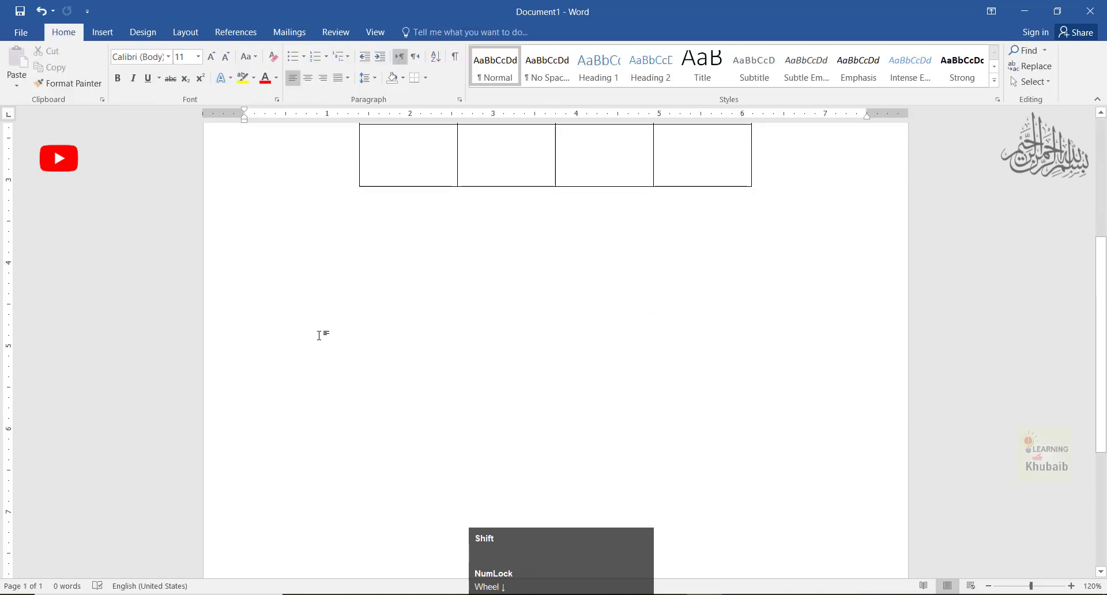
text(=rand(120)
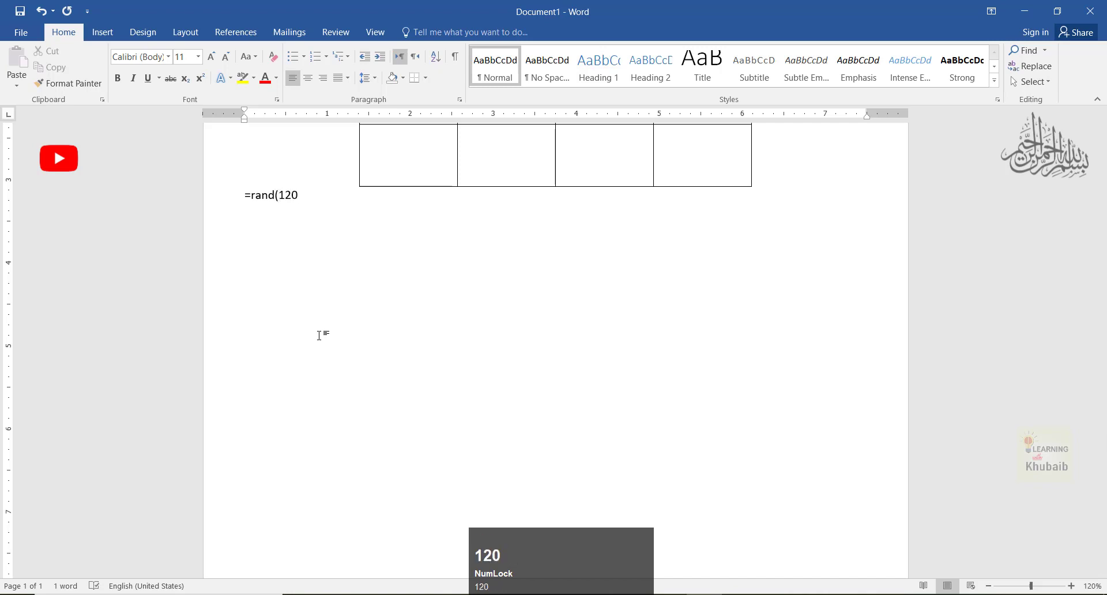
text(0)
text())
key(Return)
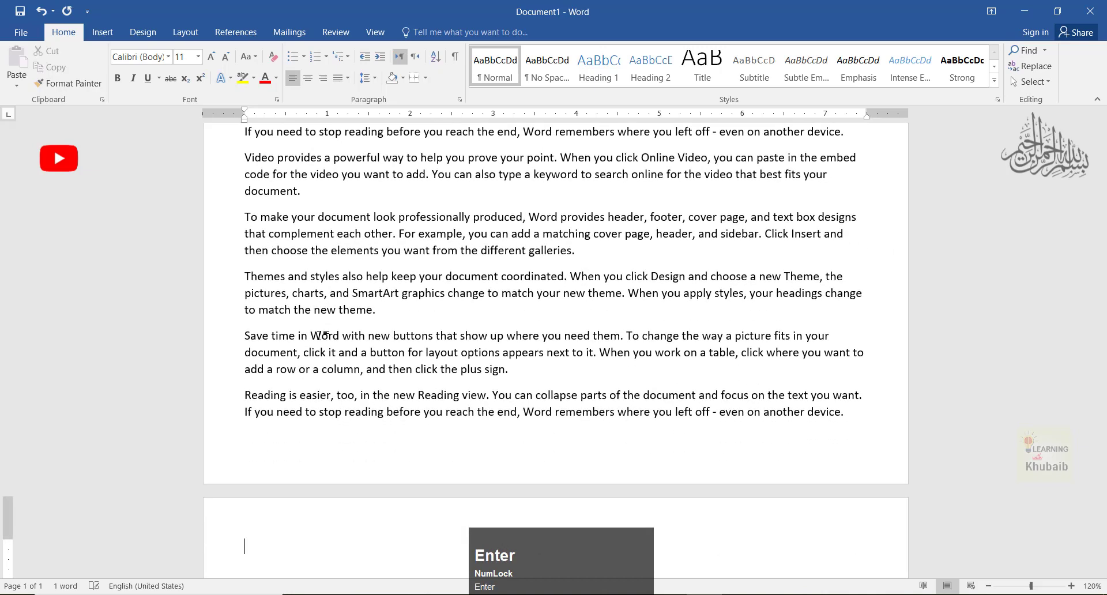
Join the first three sample paragraphs below the table into a single paragraph.
scroll(640, 346, up, 6)
ctrl+scroll(538, 352, down, 5)
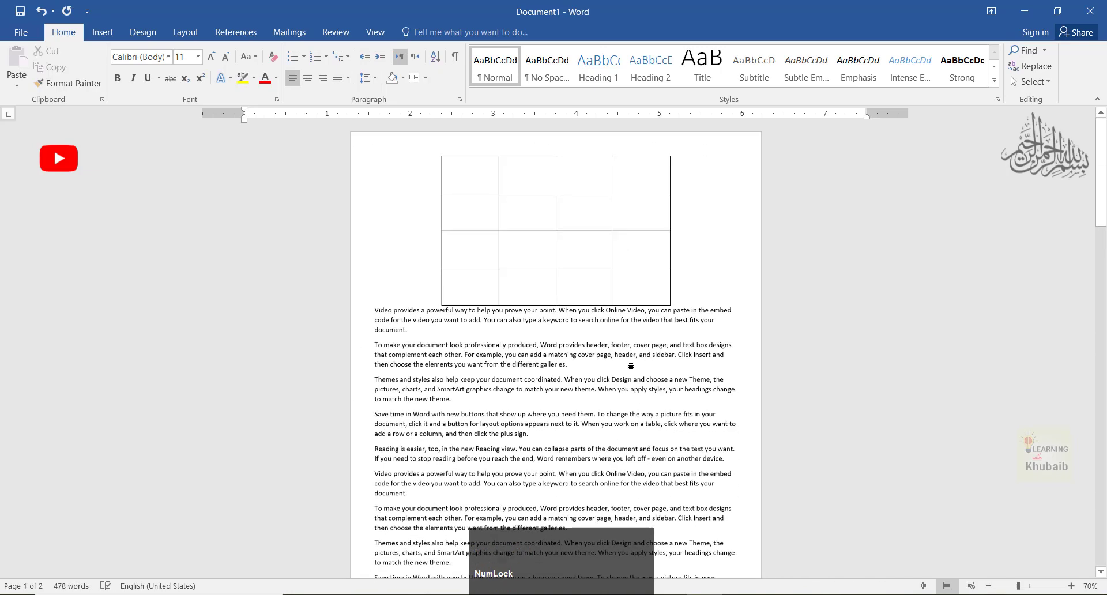
ctrl+scroll(538, 352, up, 6)
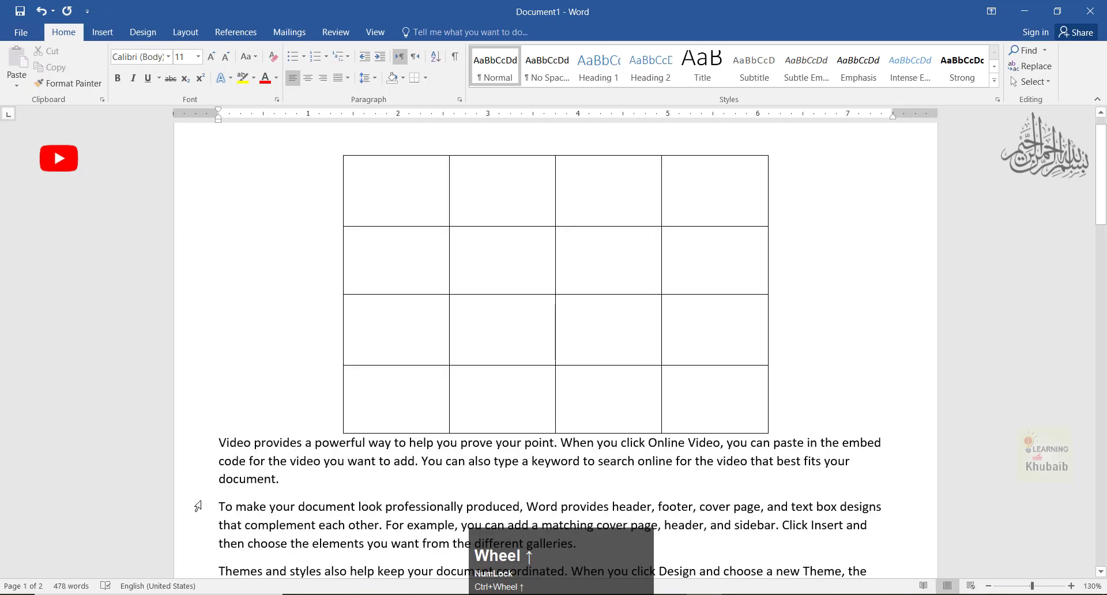
click(220, 513)
click(220, 513)
key(BackSpace)
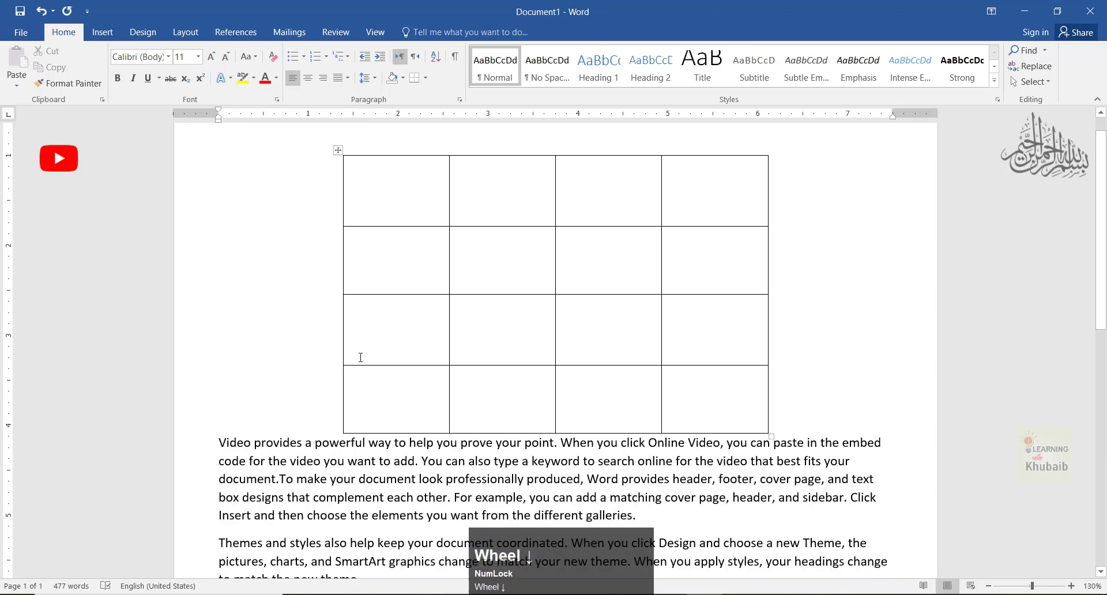
scroll(246, 360, down, 3)
click(219, 365)
key(BackSpace)
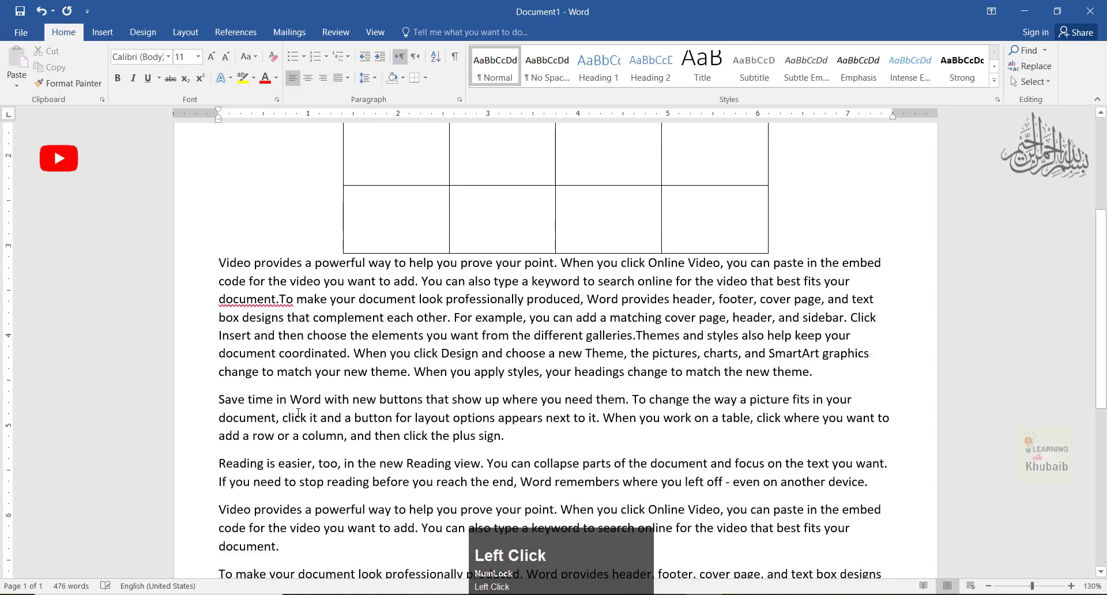
Merge the next sample paragraphs, up to the second "Themes and styles" one, into the long paragraph below the table.
click(215, 403)
key(BackSpace)
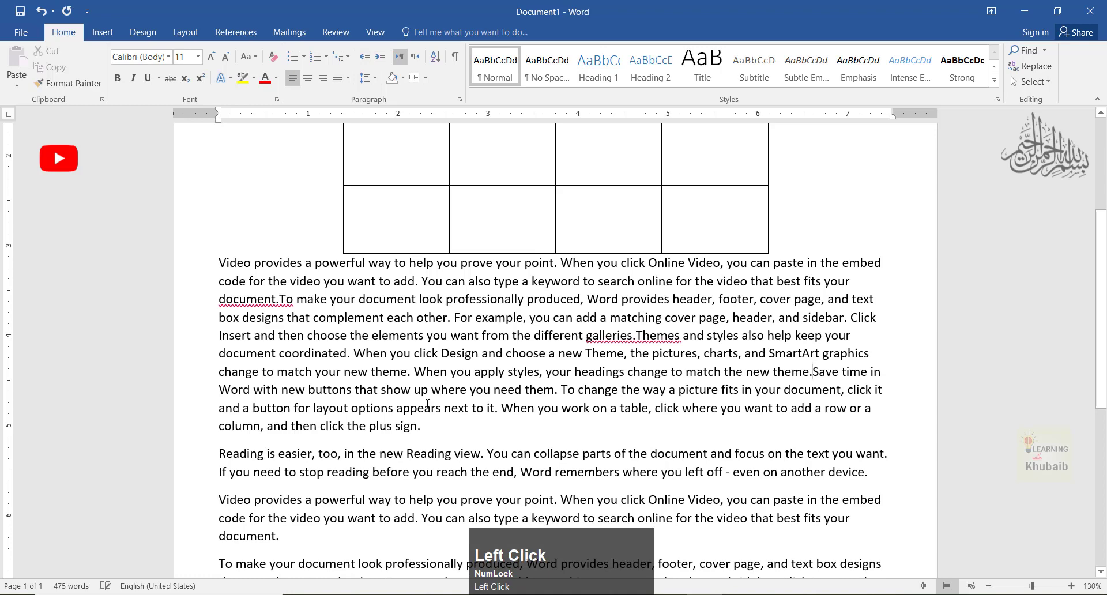
scroll(264, 291, down, 3)
click(219, 274)
key(BackSpace)
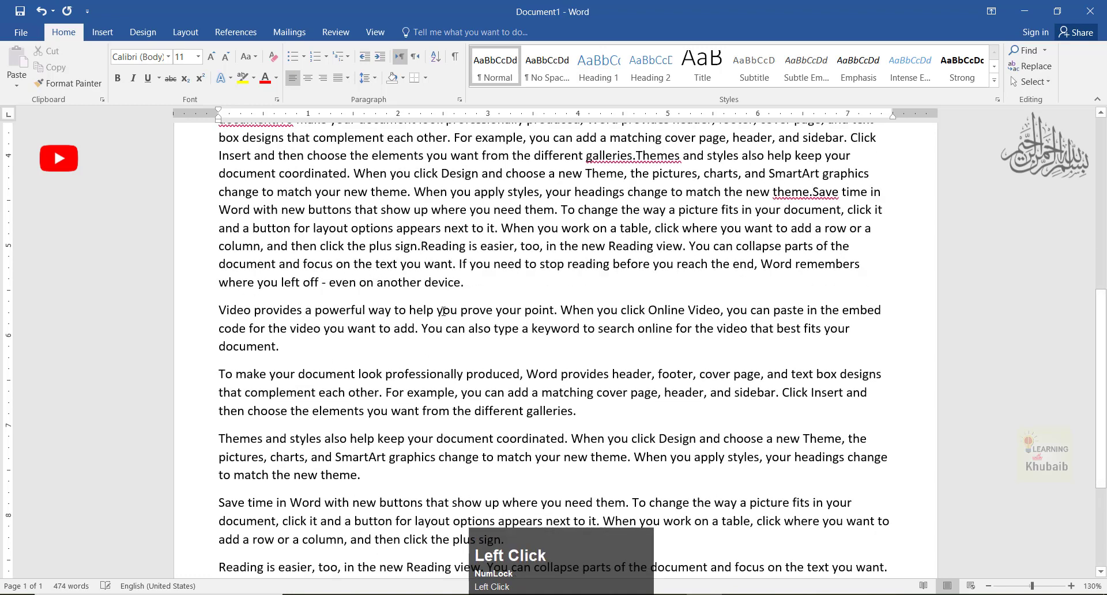
click(219, 311)
key(BackSpace)
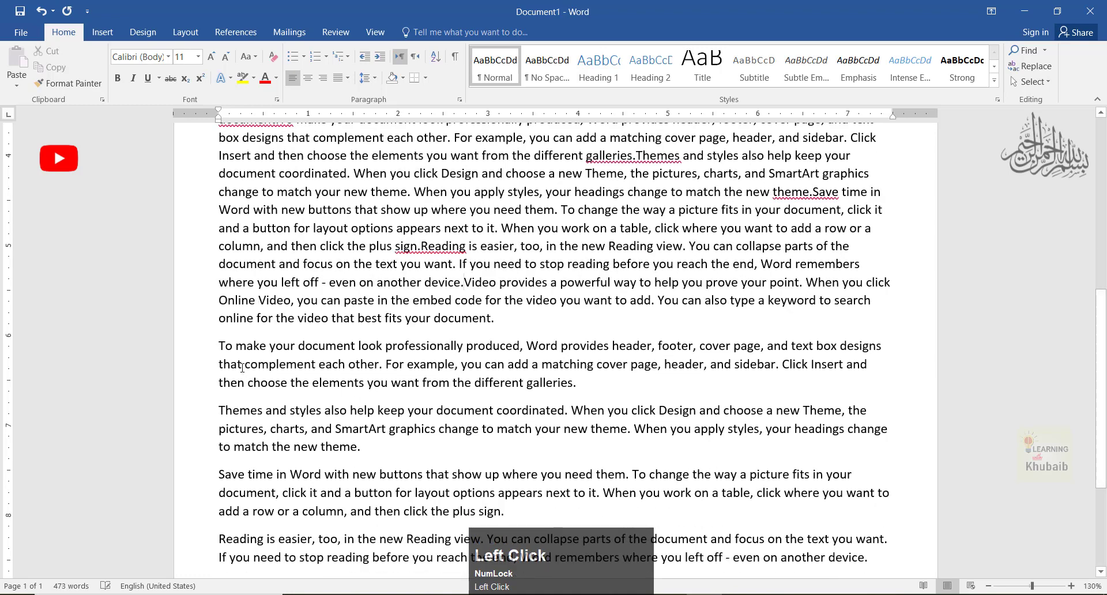
key(BackSpace)
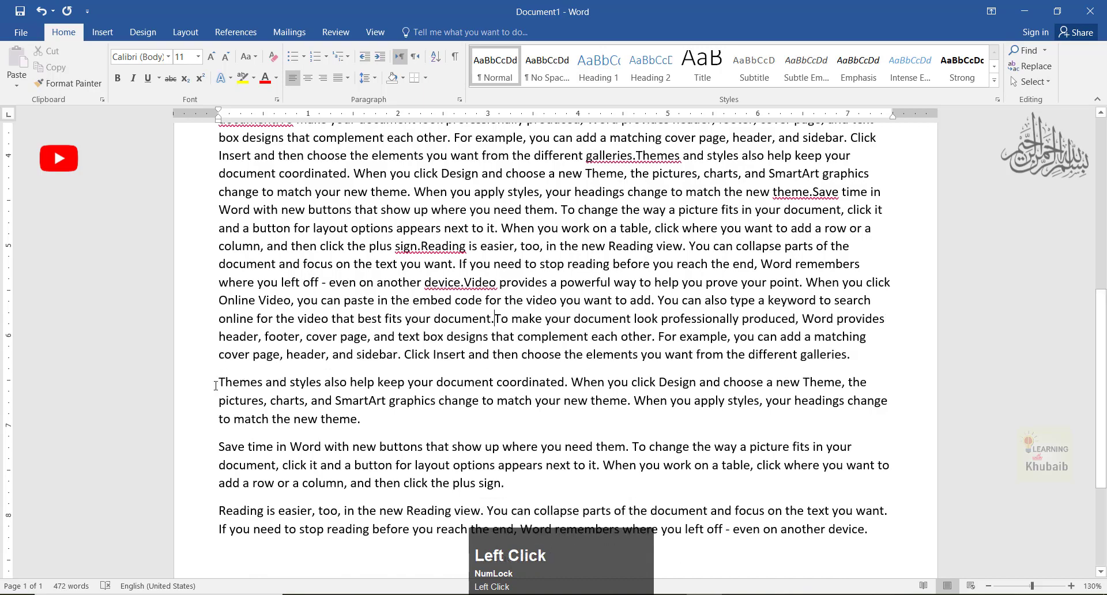
click(215, 385)
key(BackSpace)
scroll(504, 324, up, 4)
scroll(504, 324, down, 1)
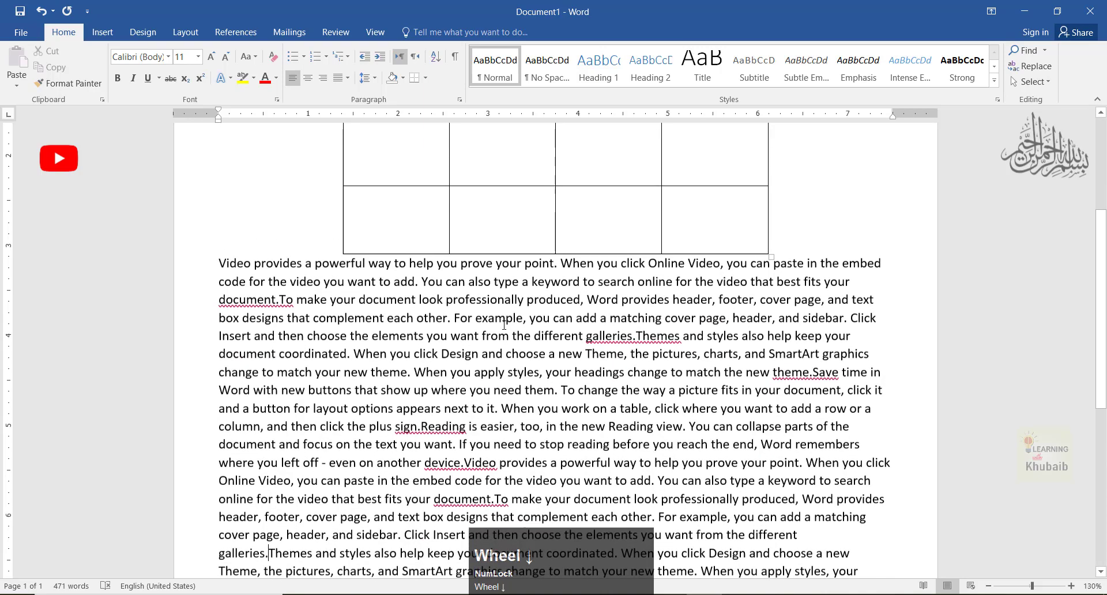
Move the table down into the middle of the long paragraph so that the text wraps around both sides.
scroll(504, 325, up, 3)
drag(337, 150, 342, 381)
scroll(529, 373, down, 5)
scroll(712, 435, up, 6)
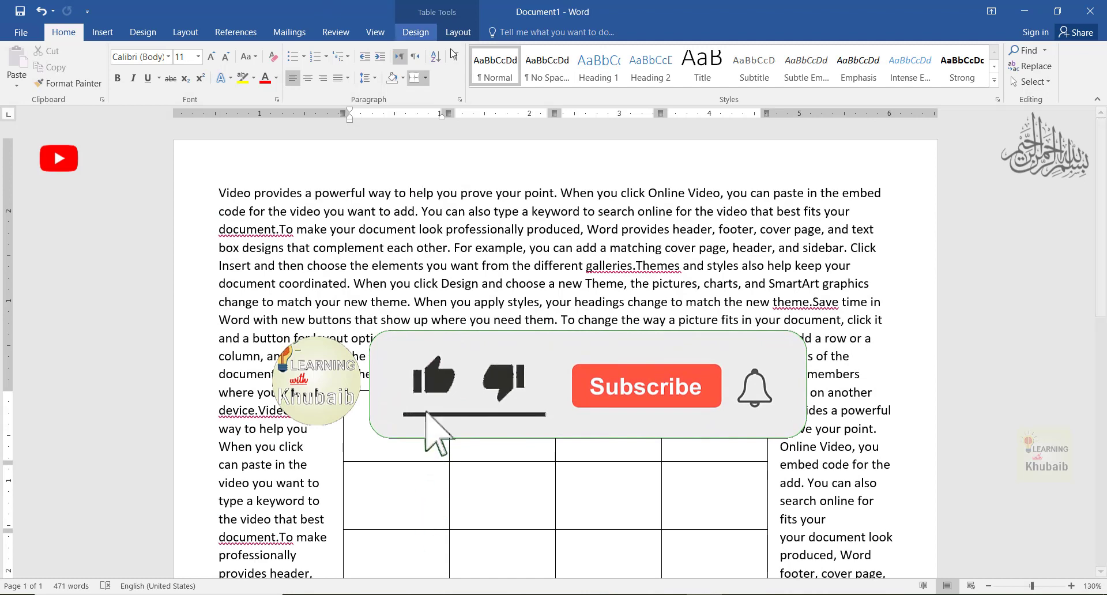
Set the whole table's alignment to Right in the table properties, keeping Around text wrapping.
click(339, 390)
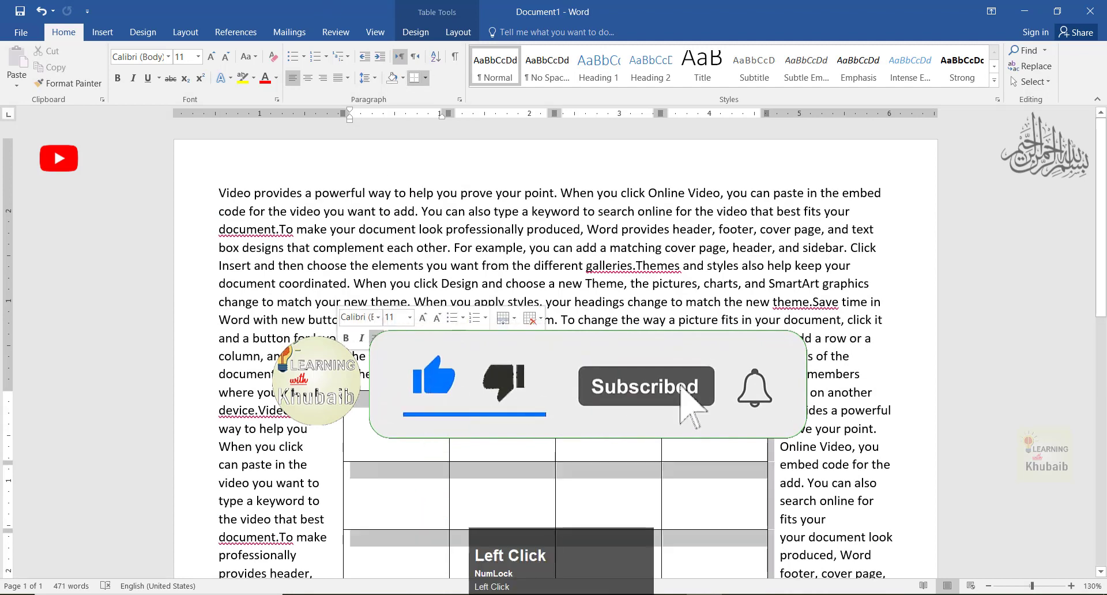
click(458, 33)
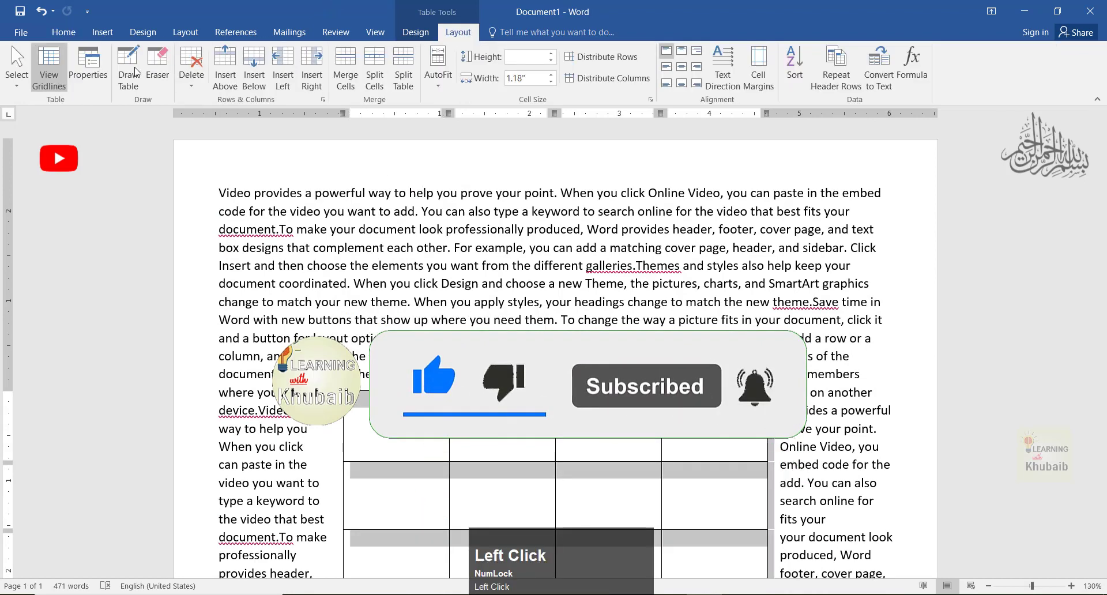
click(87, 67)
click(297, 249)
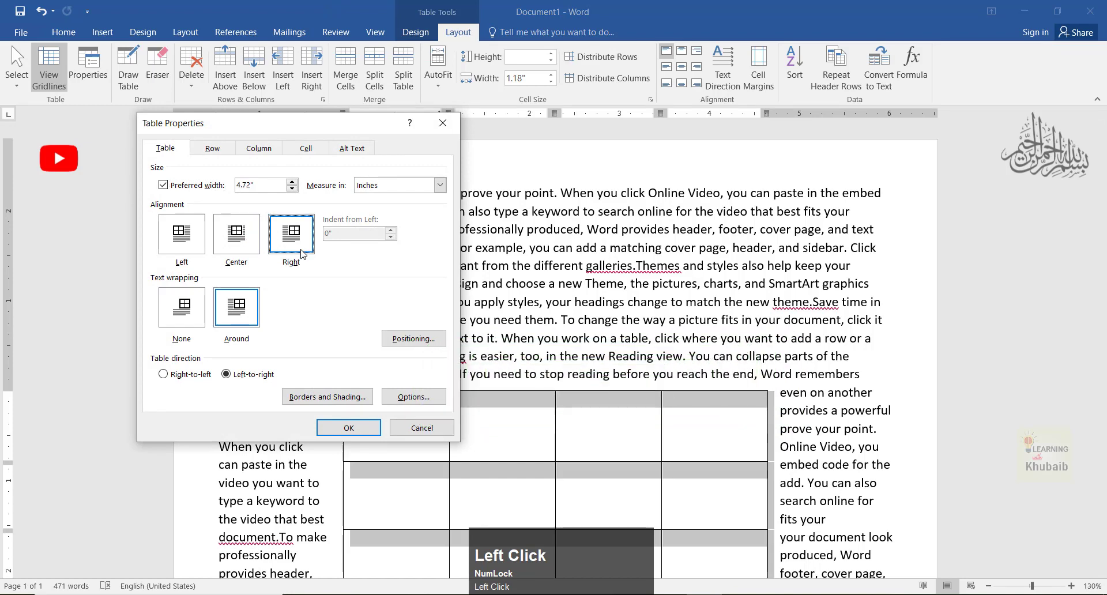
click(349, 426)
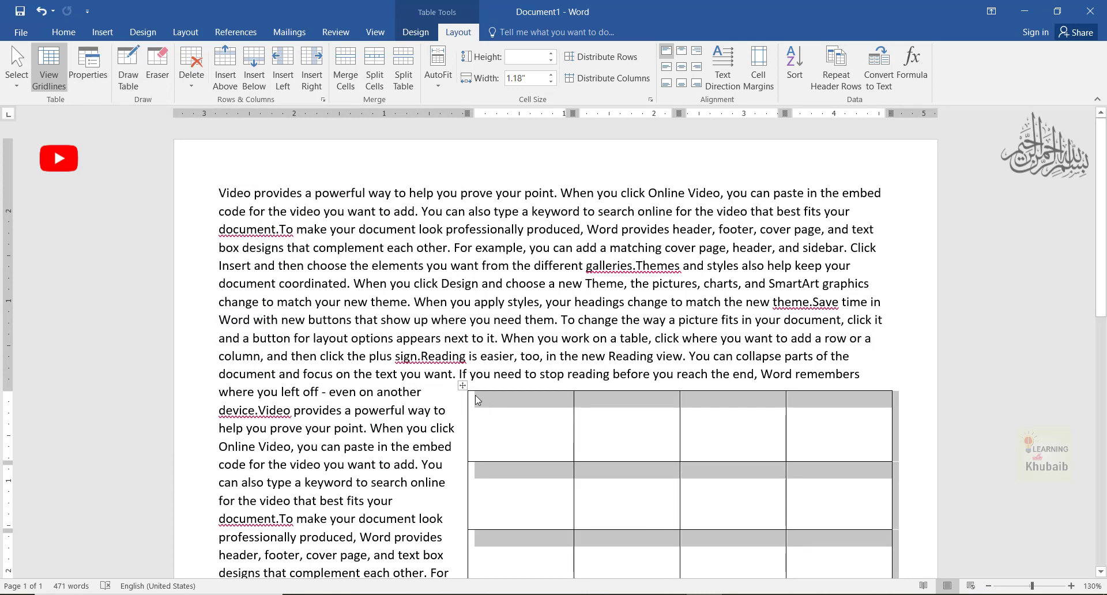
Move the table to the left margin and set its text wrapping to None.
drag(462, 387, 213, 390)
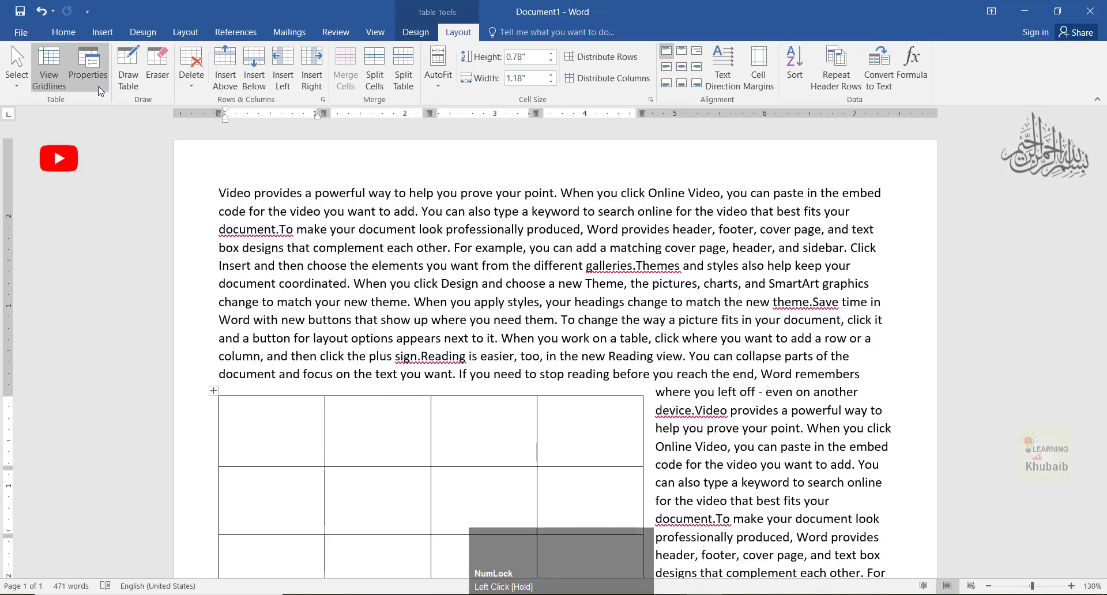
click(88, 68)
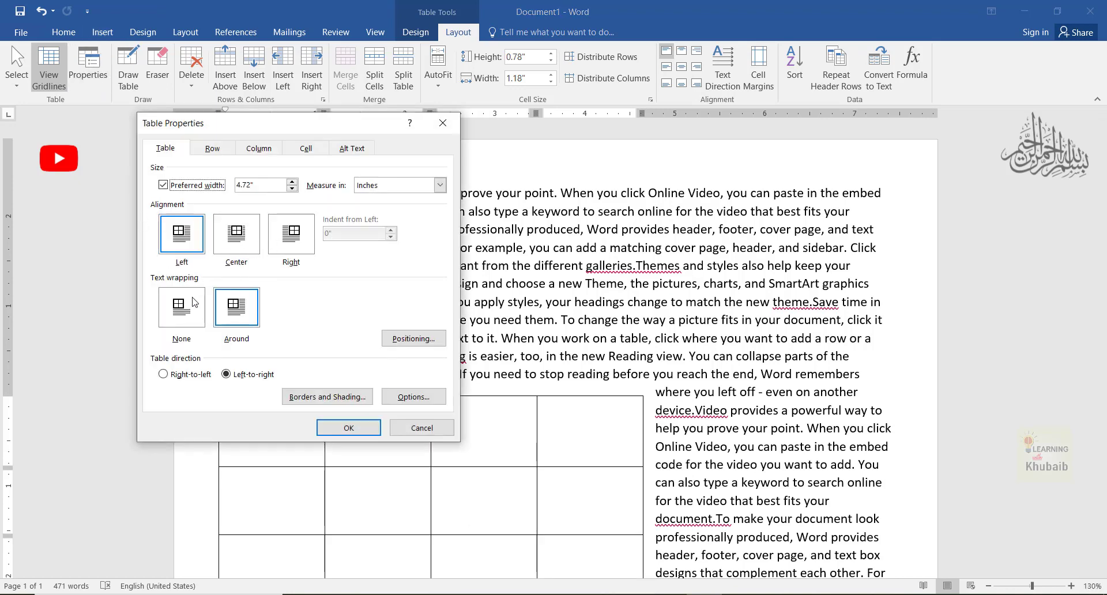
click(181, 322)
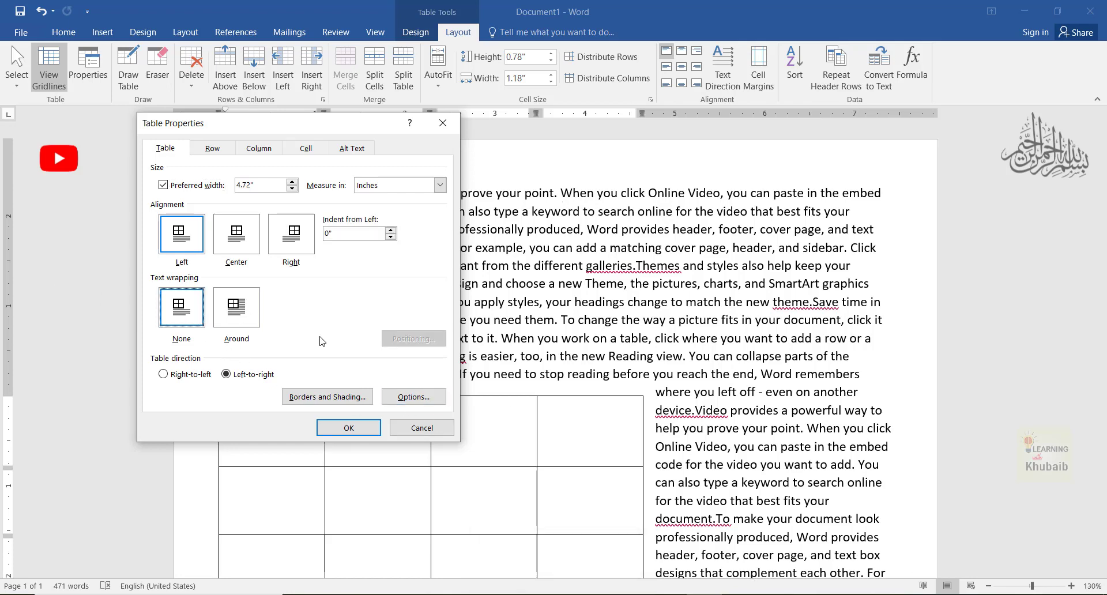
click(322, 425)
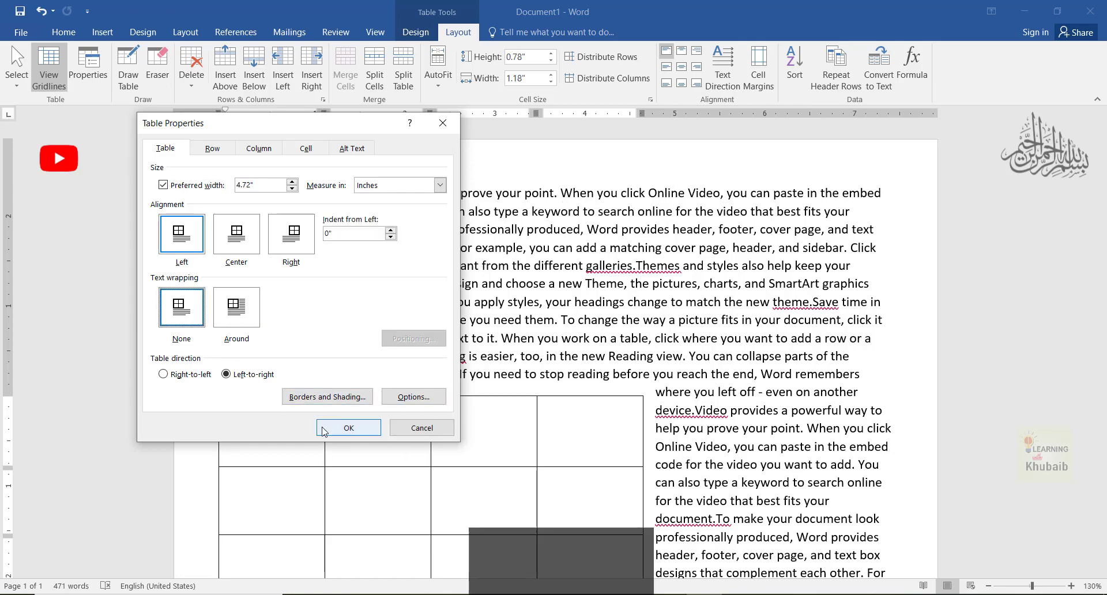
scroll(500, 400, up, 1)
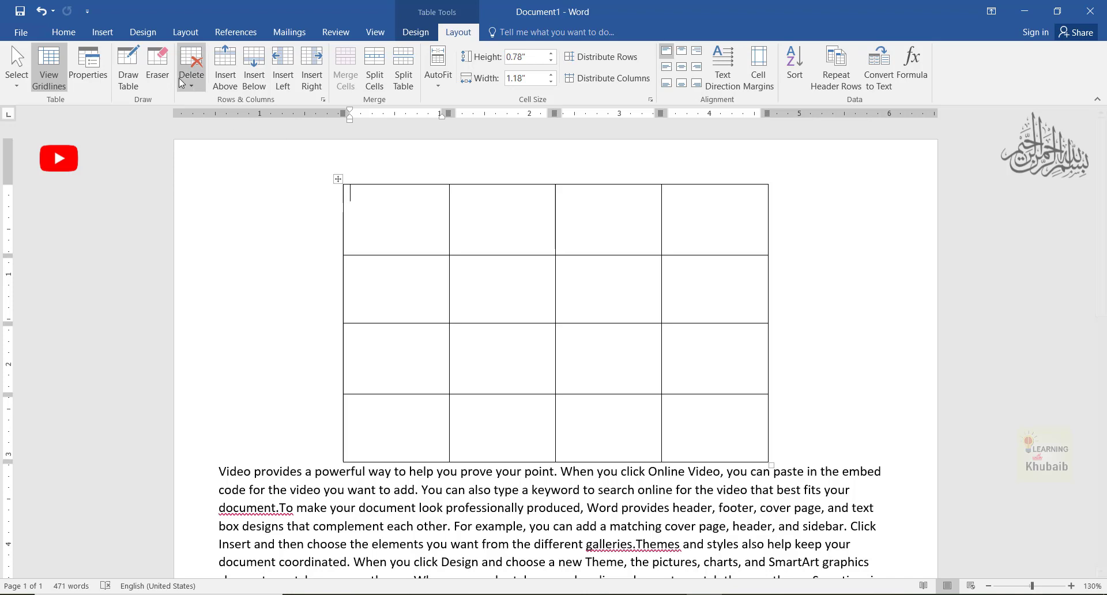
Review the row height, column width and cell vertical alignment options in the table properties.
click(87, 83)
click(213, 148)
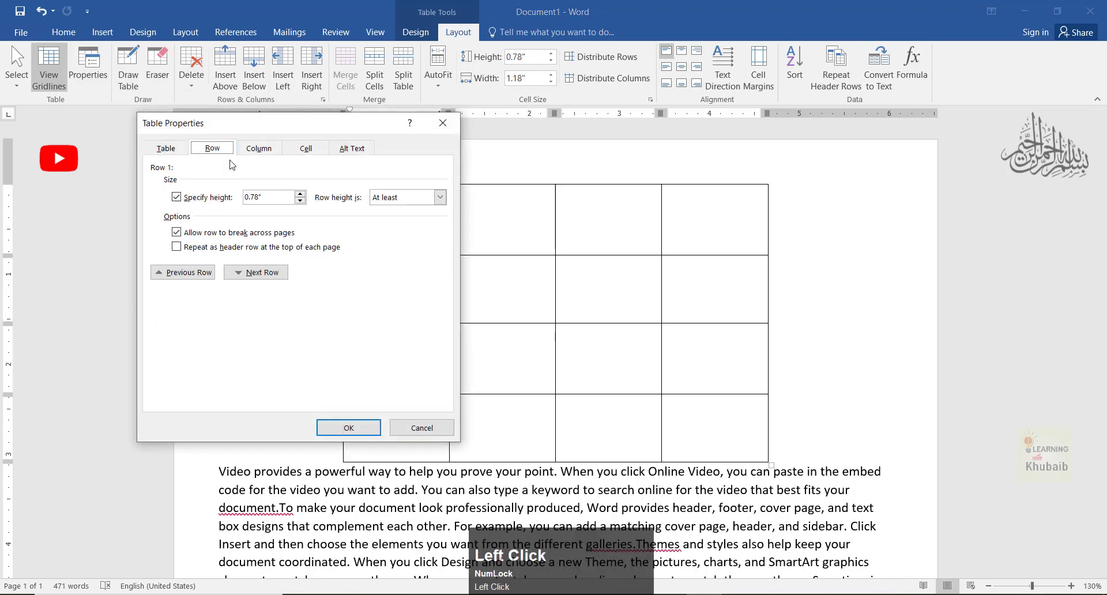
click(271, 148)
click(308, 151)
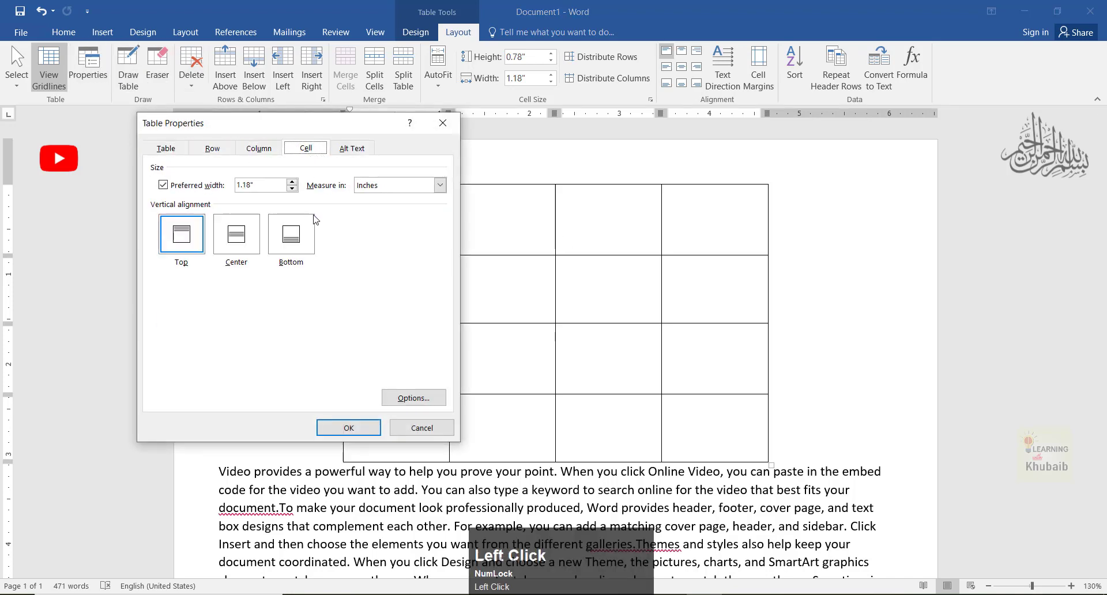
click(210, 147)
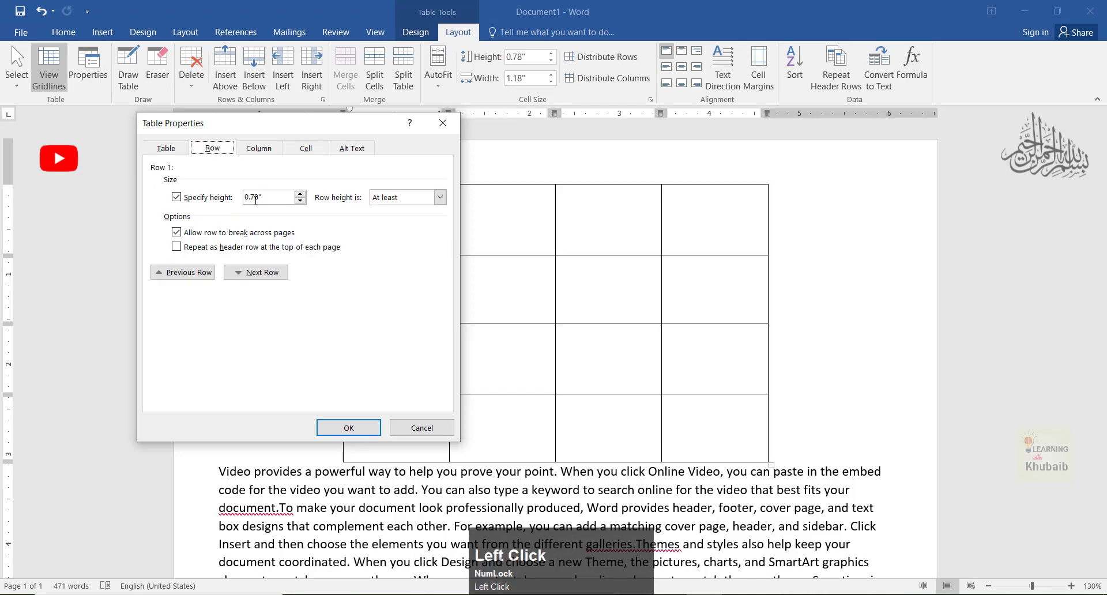
click(349, 427)
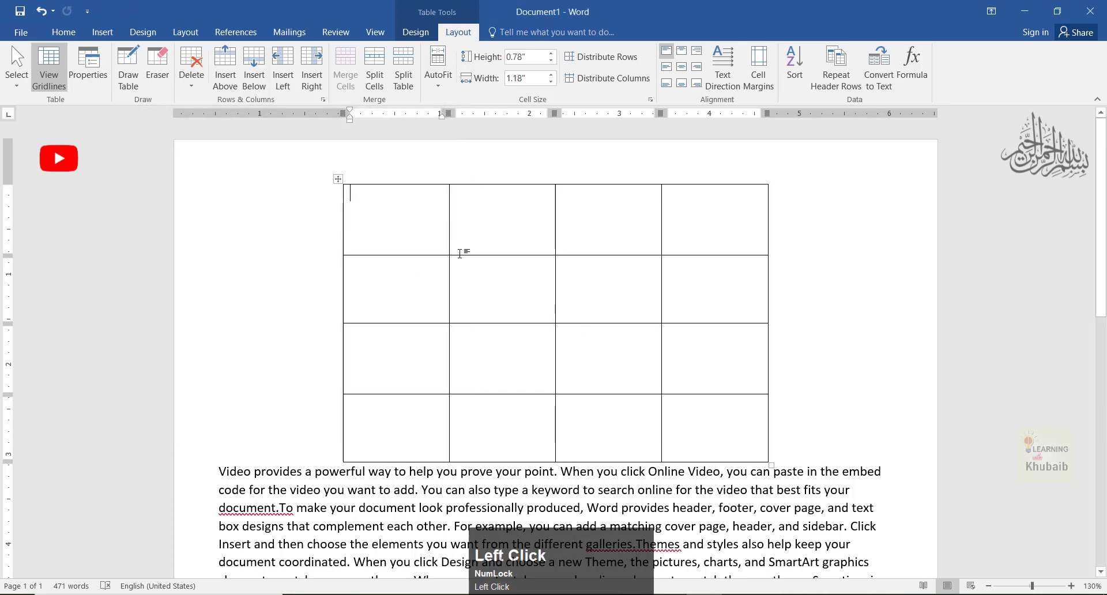
Try a specified height of 1.9" for the table's first row, and undo the change.
click(102, 84)
drag(548, 140, 234, 120)
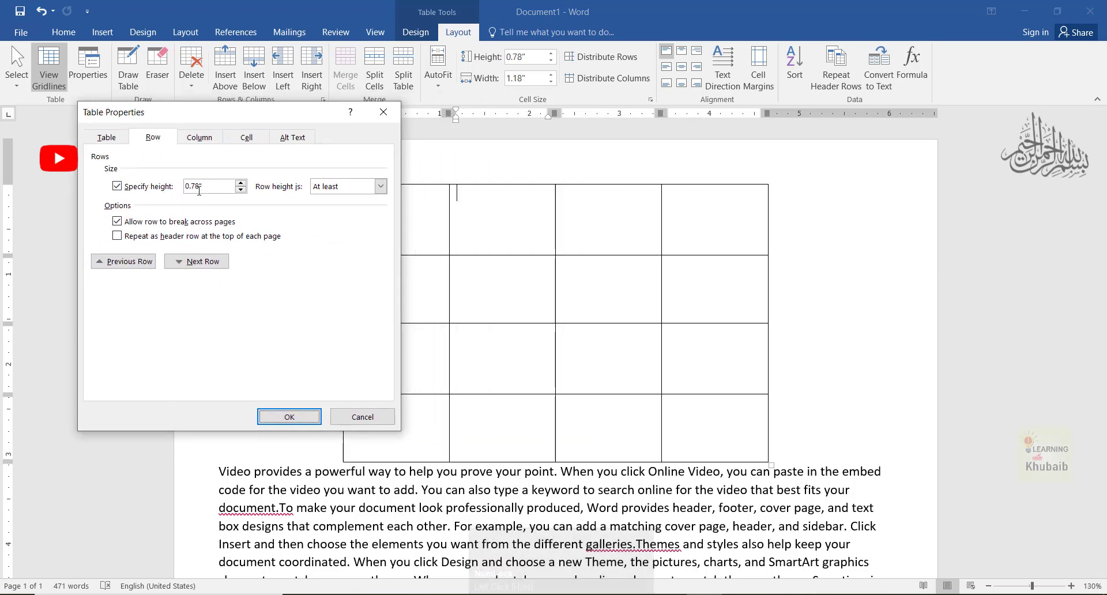
click(202, 138)
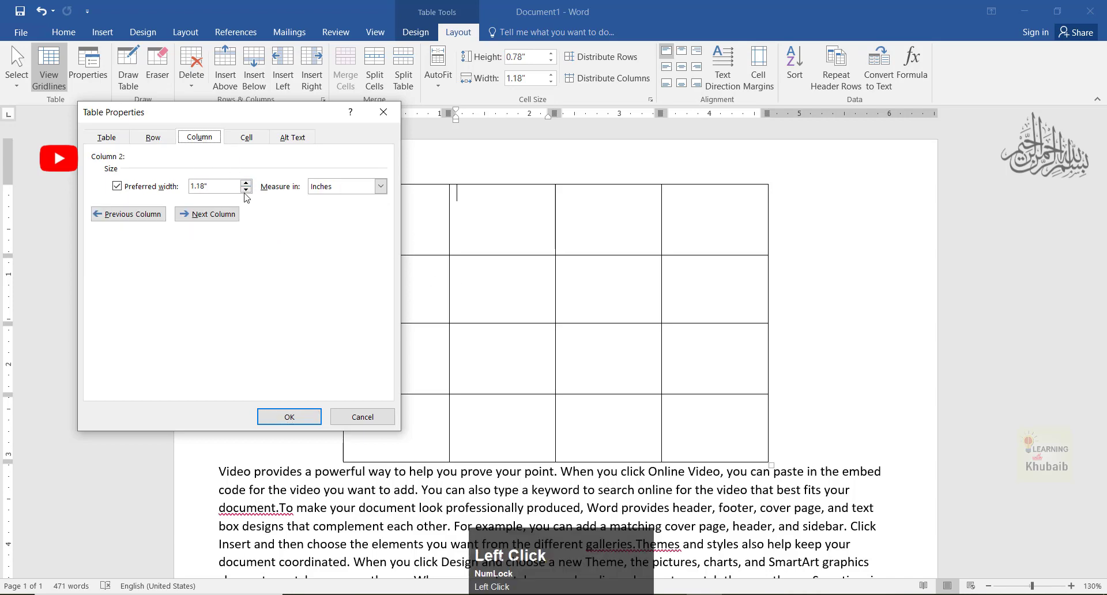
click(153, 137)
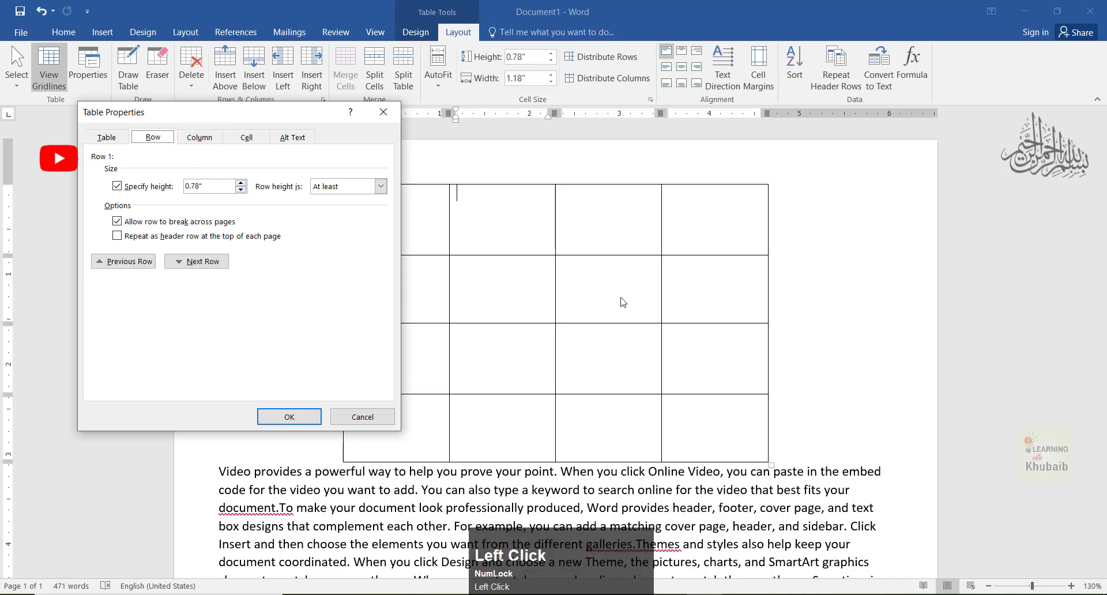
click(241, 182)
click(242, 182)
click(242, 182)
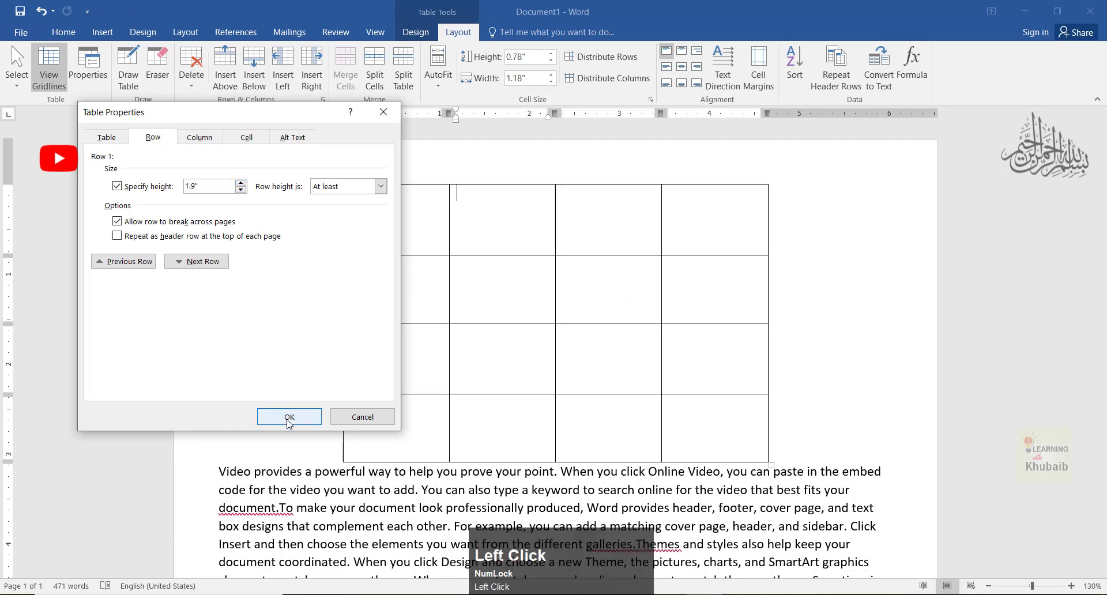
click(289, 417)
key(ctrl+z)
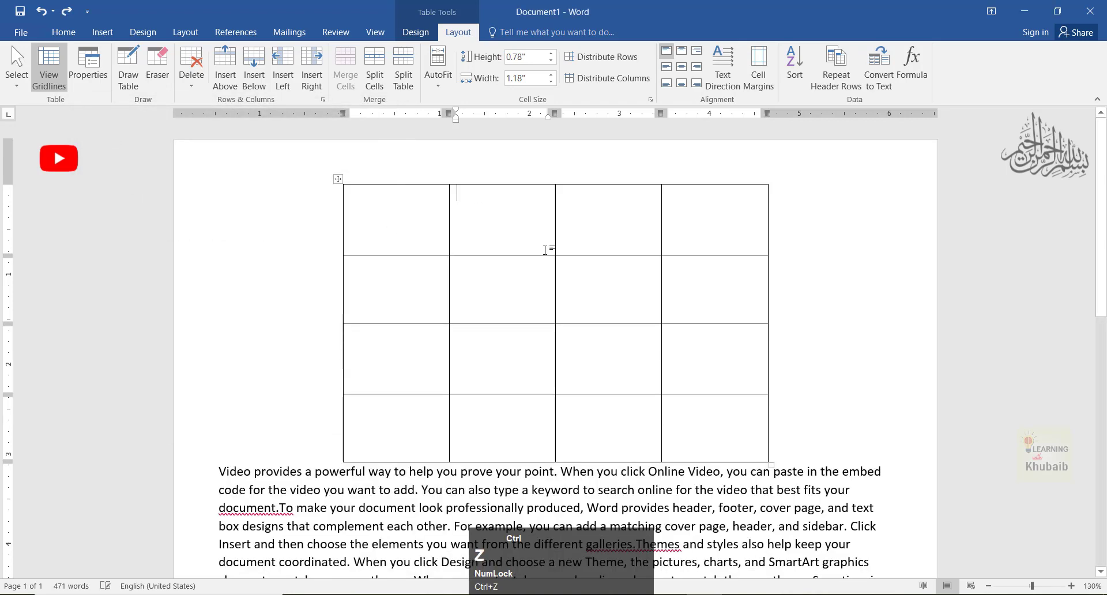
Select the first row, try resizing it to 1.31" high and back by its lower border, and undo the resizing.
click(467, 214)
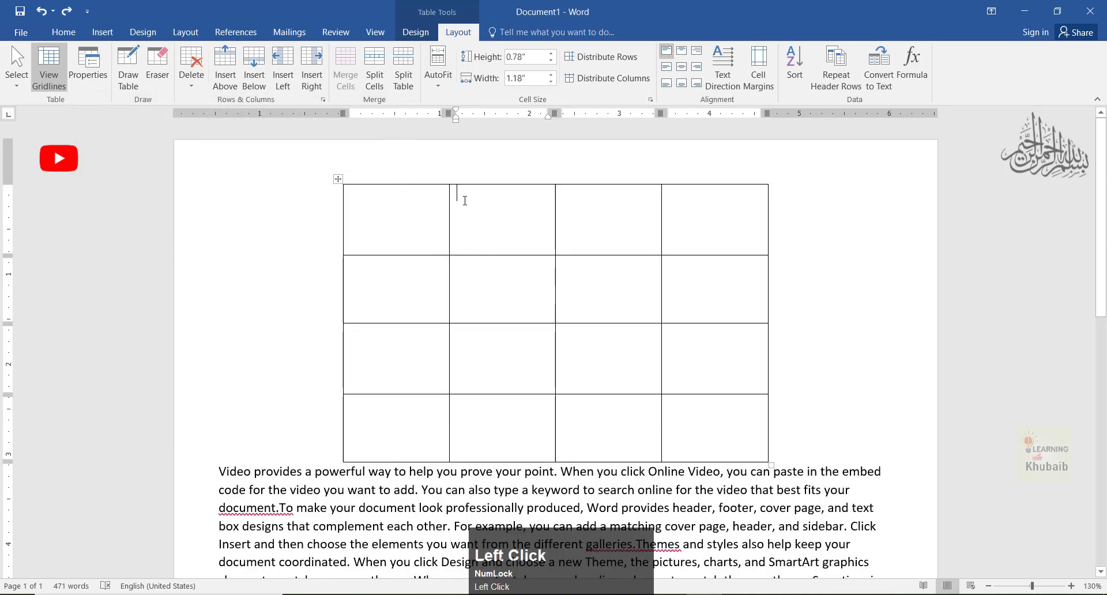
drag(408, 214, 717, 225)
drag(477, 255, 474, 302)
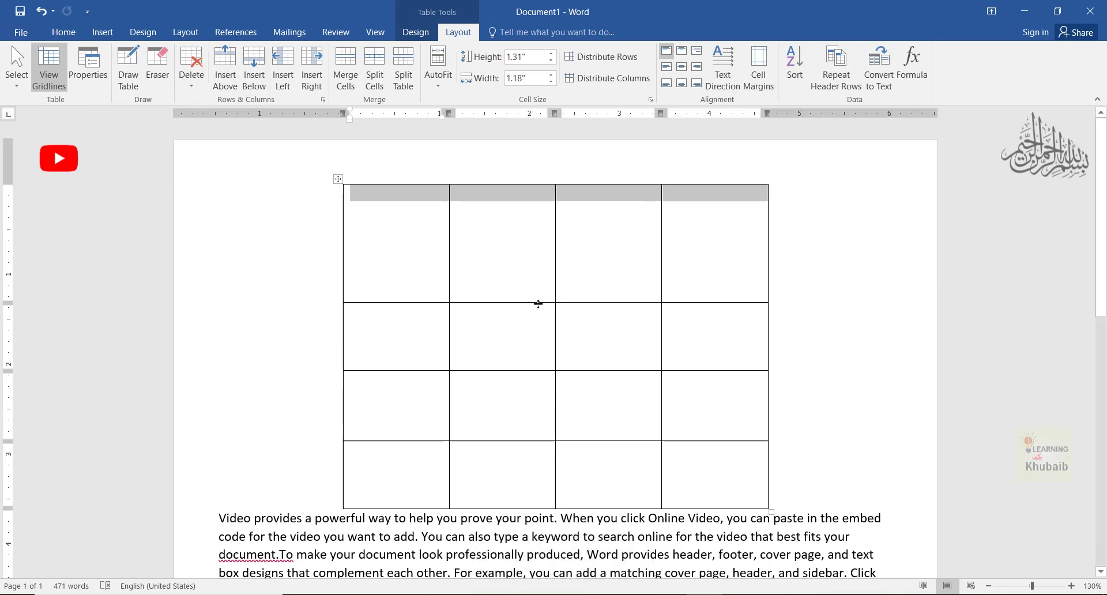
drag(538, 303, 535, 257)
click(395, 255)
key(ctrl+z)
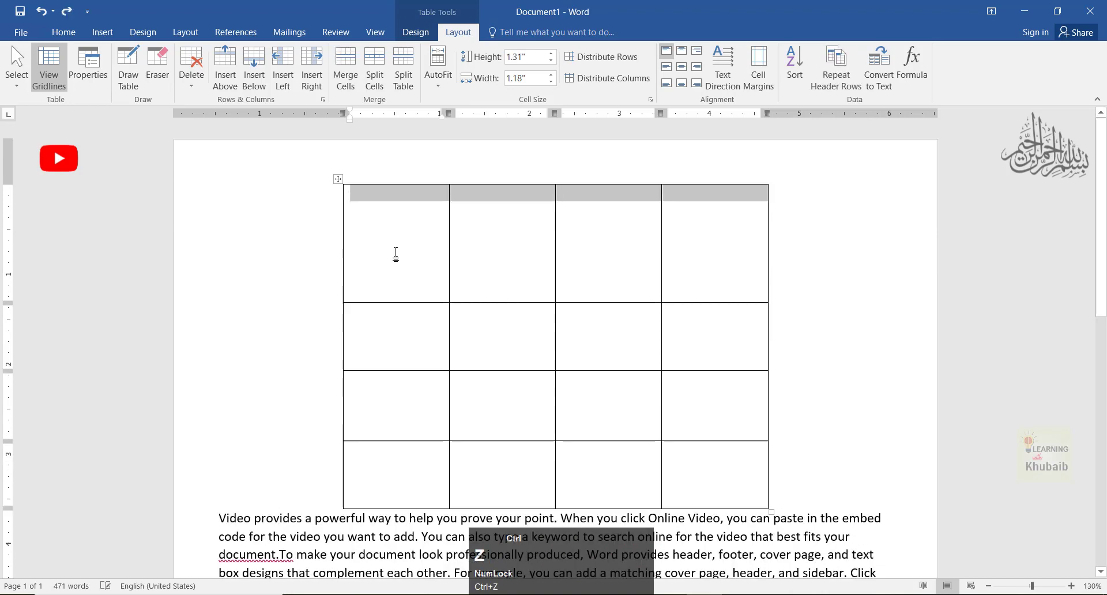
Try the Center and Bottom vertical alignments for the first row's cells, and apply Center.
click(88, 64)
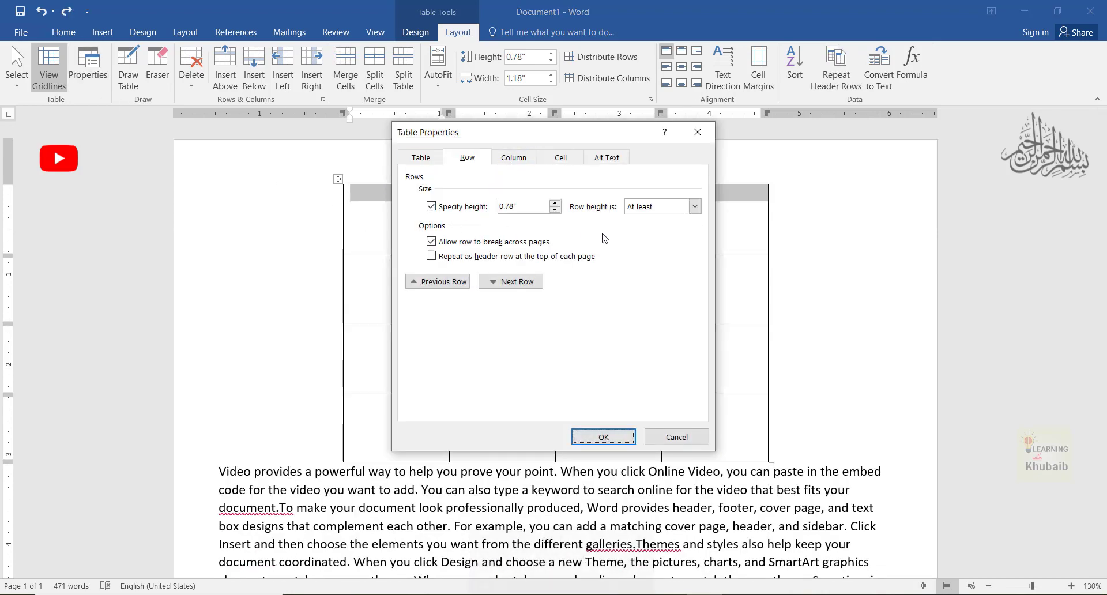
click(511, 158)
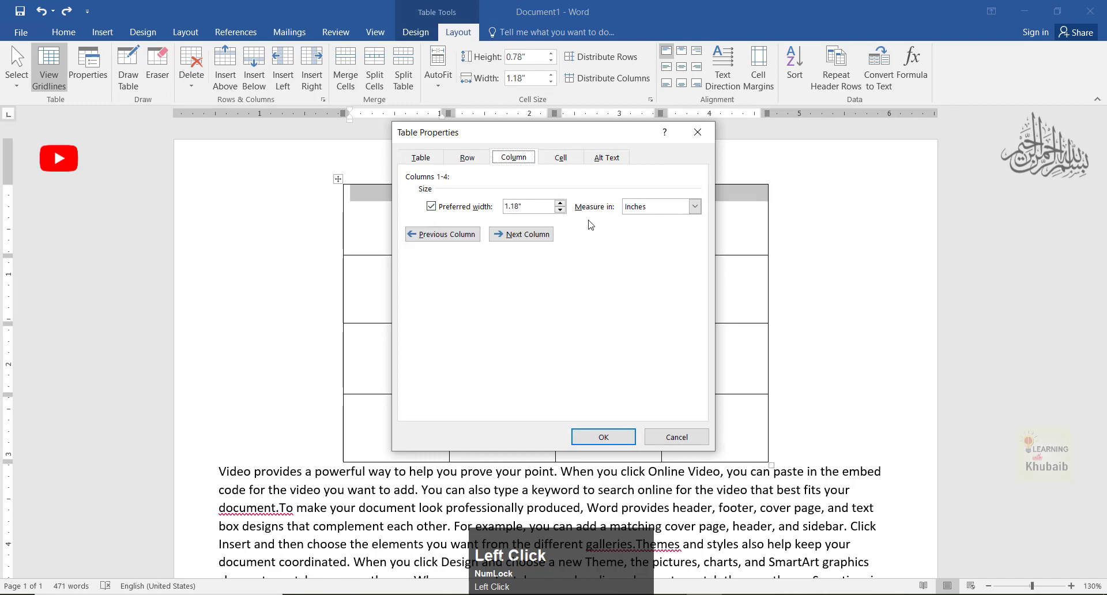
click(562, 158)
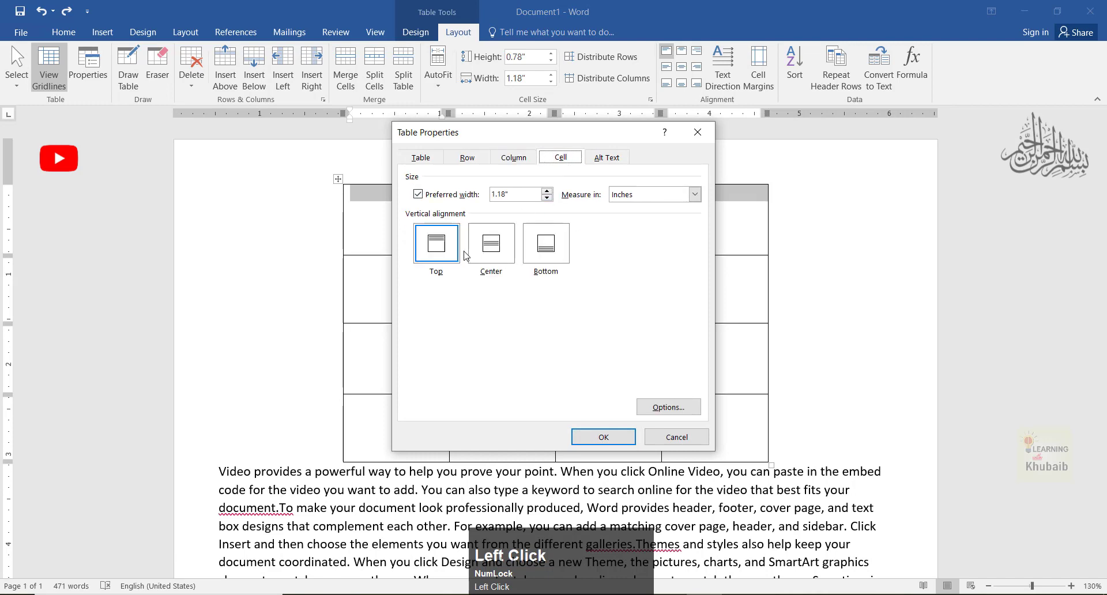
click(492, 245)
click(547, 253)
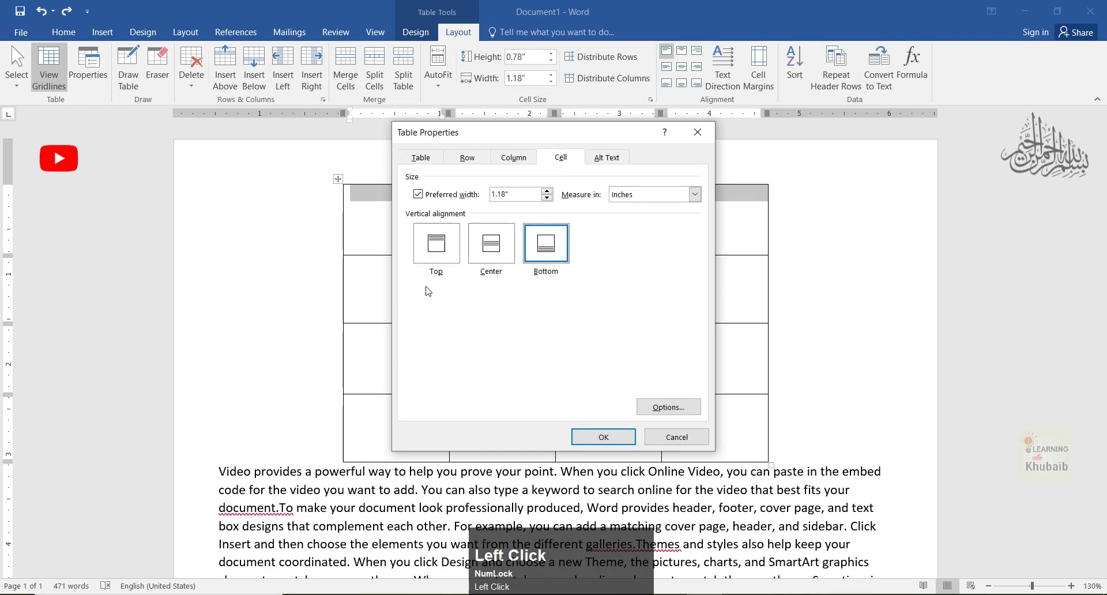
click(491, 245)
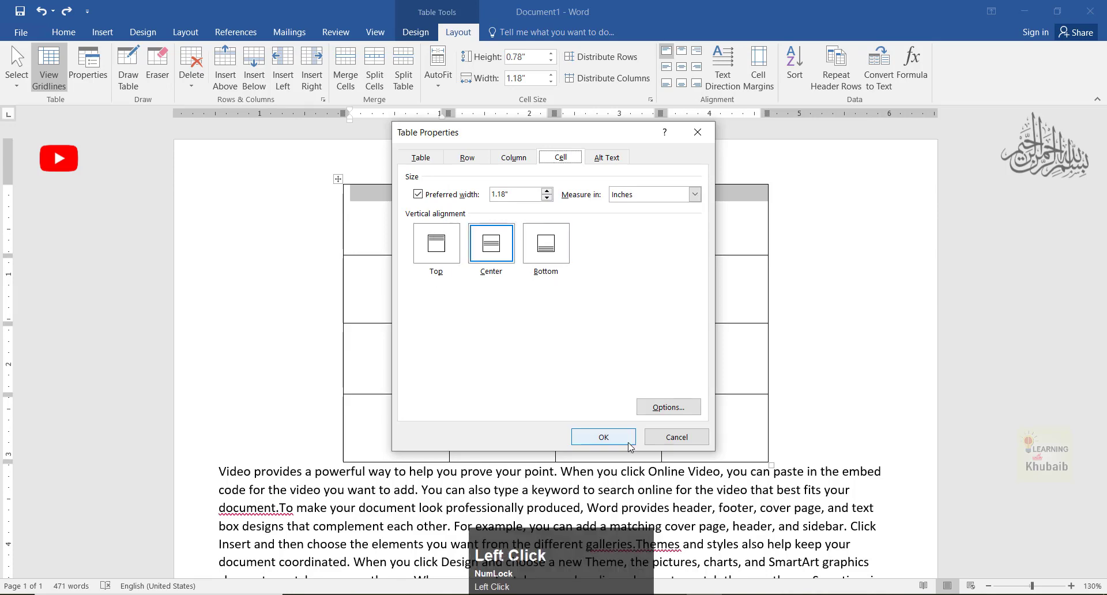
click(629, 444)
click(447, 321)
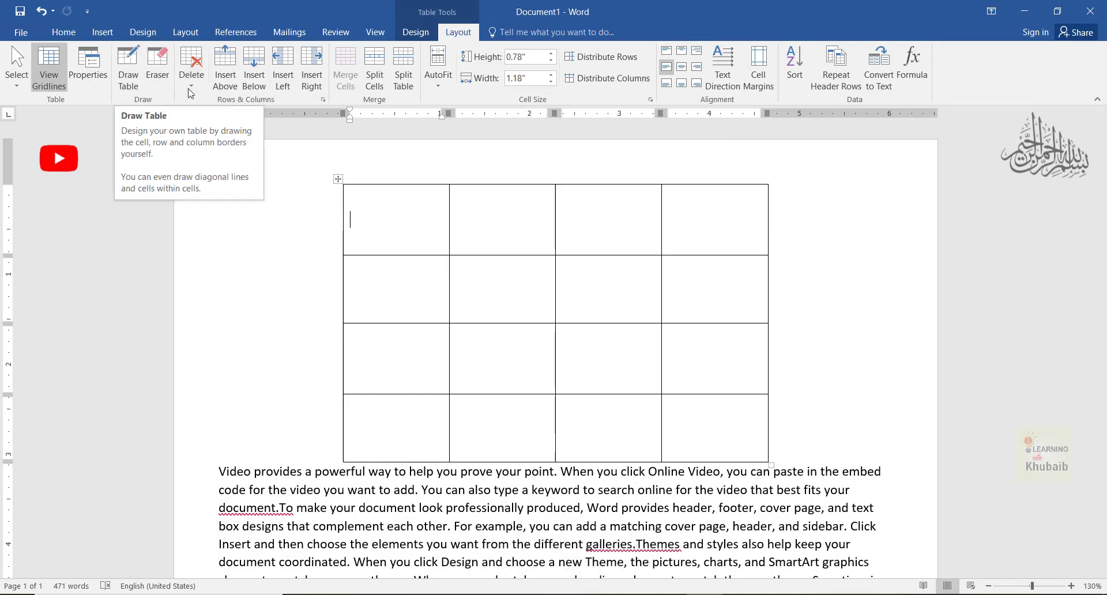
Draw a table frame about 7.24" wide and 1.72" high below the document's last paragraph.
scroll(606, 344, down, 8)
scroll(606, 345, down, 3)
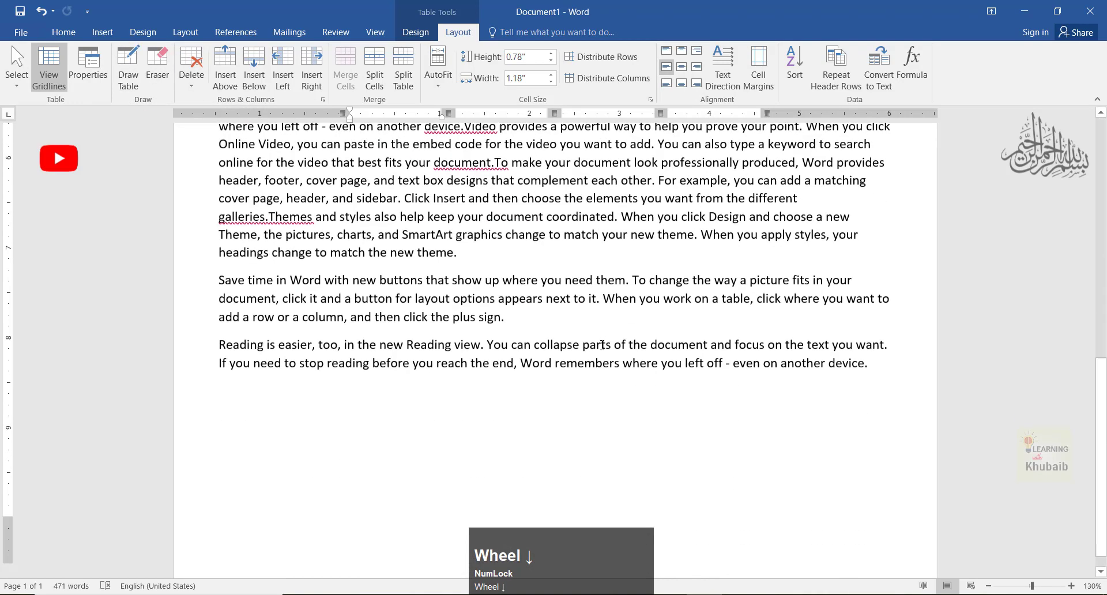
click(127, 68)
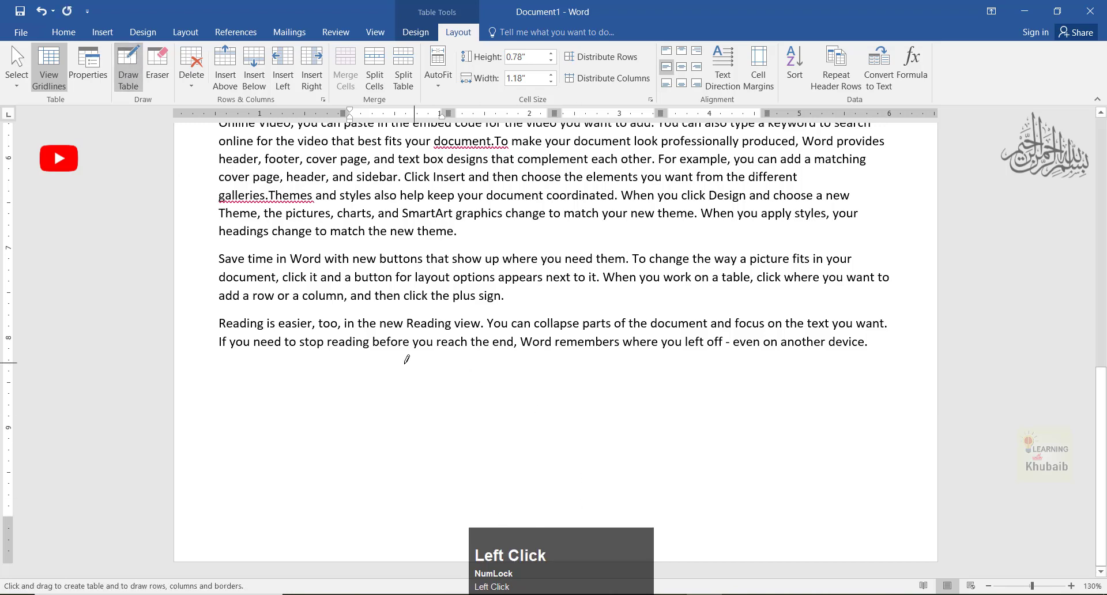
mouse_move(238, 366)
mouse_down()
mouse_move(562, 476)
mouse_move(874, 511)
mouse_move(888, 531)
mouse_up()
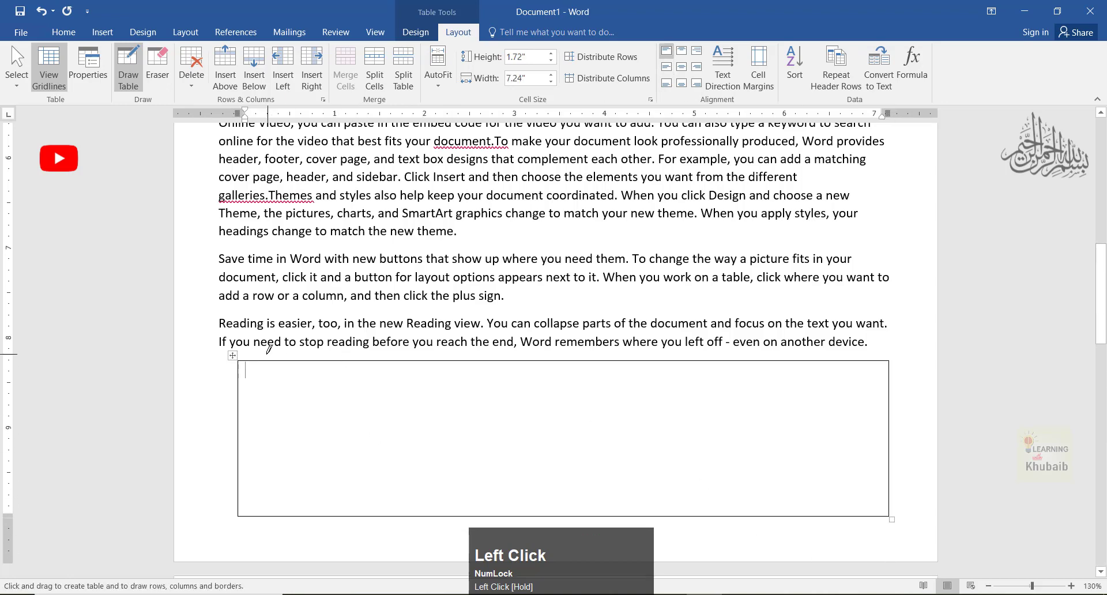
Draw three vertical lines in the frame to form three narrow columns beside one wide column, undoing the stray small table.
mouse_move(281, 360)
mouse_down()
mouse_move(299, 473)
mouse_move(291, 527)
mouse_up()
mouse_move(334, 357)
mouse_down()
mouse_move(348, 506)
mouse_move(337, 517)
mouse_up()
key(ctrl+z)
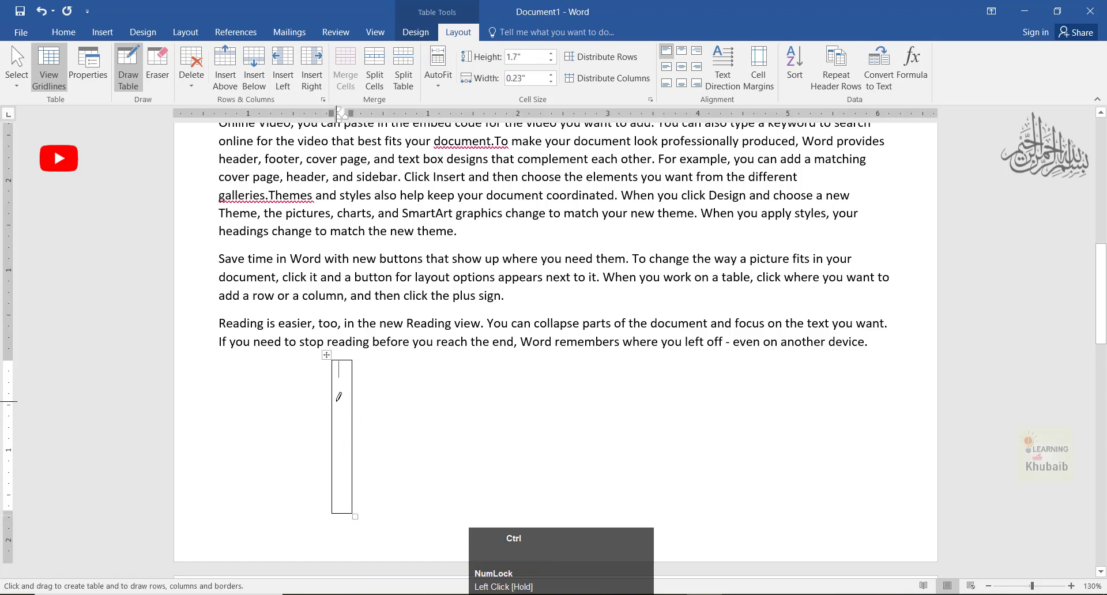
drag(330, 358, 339, 516)
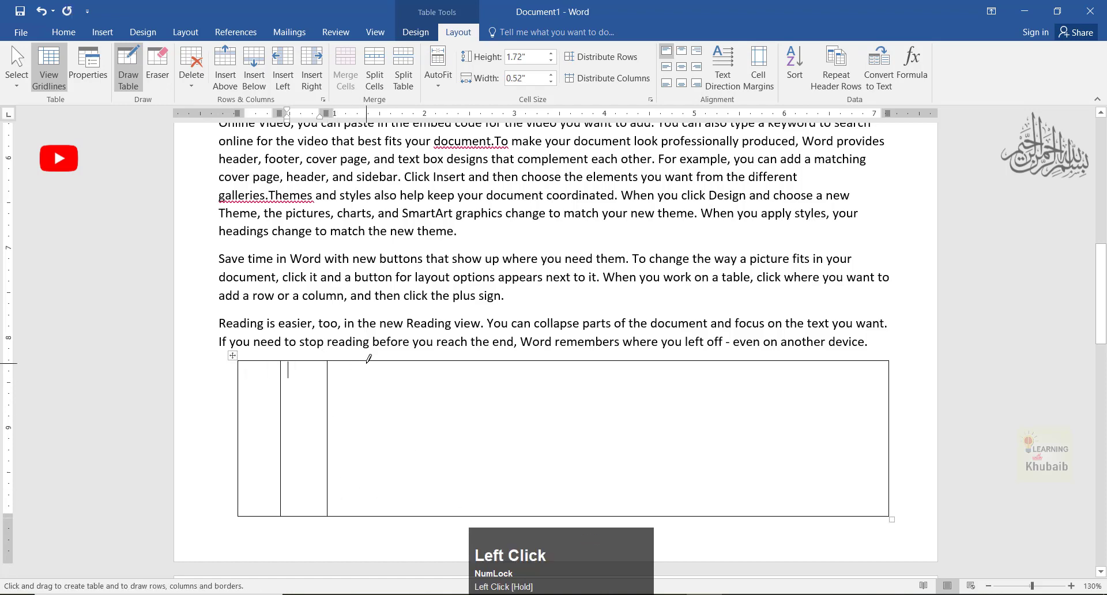
drag(381, 364, 381, 515)
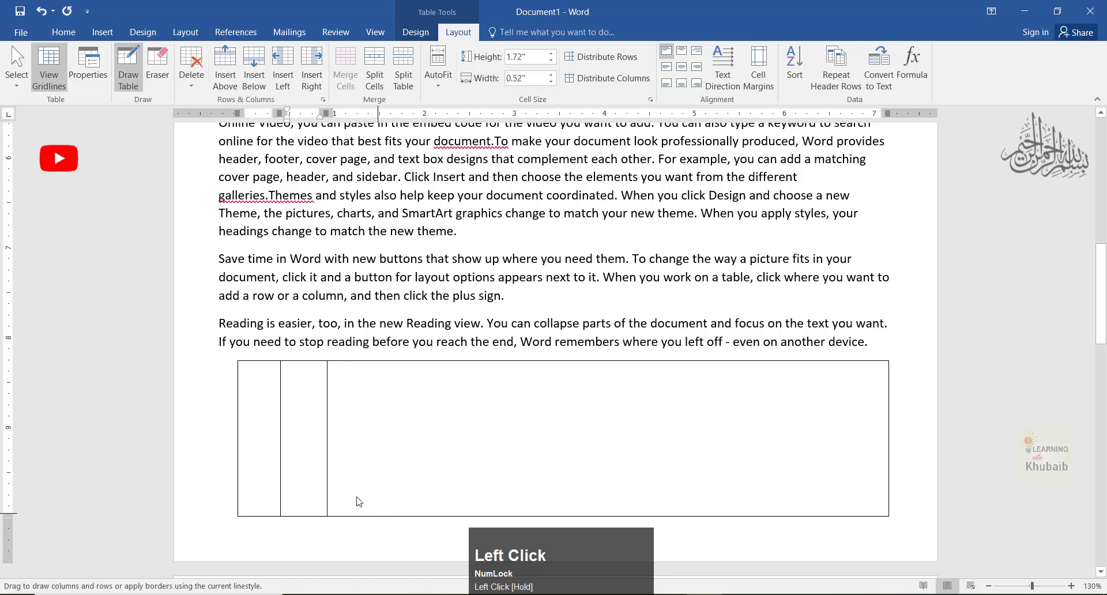
Draw two horizontal lines across the table to form upper rows about 0.37" and 0.39" high.
drag(239, 390, 268, 389)
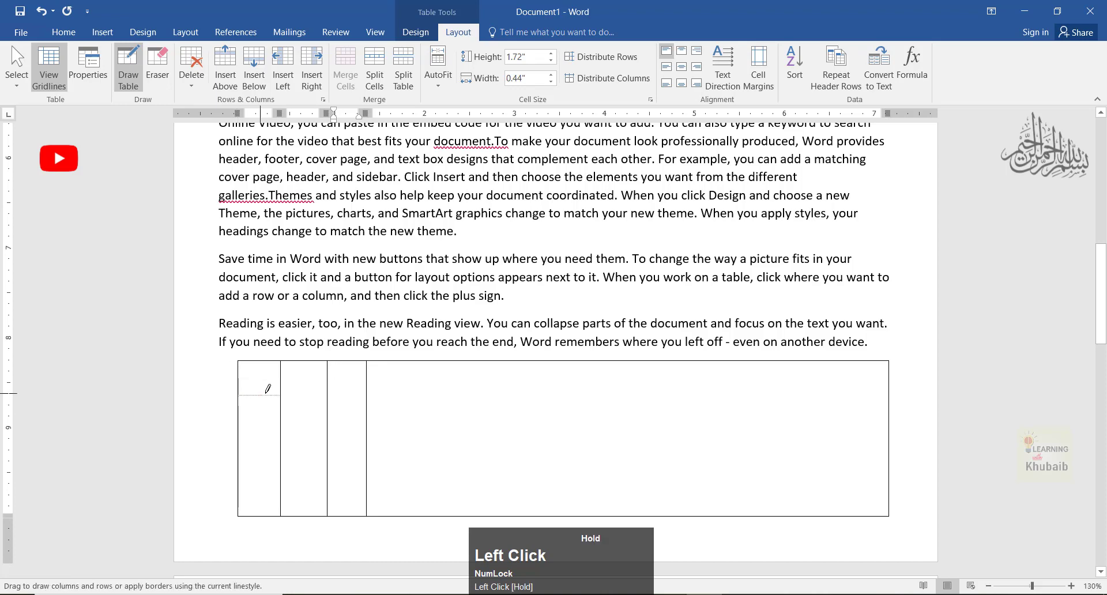
drag(337, 395, 383, 397)
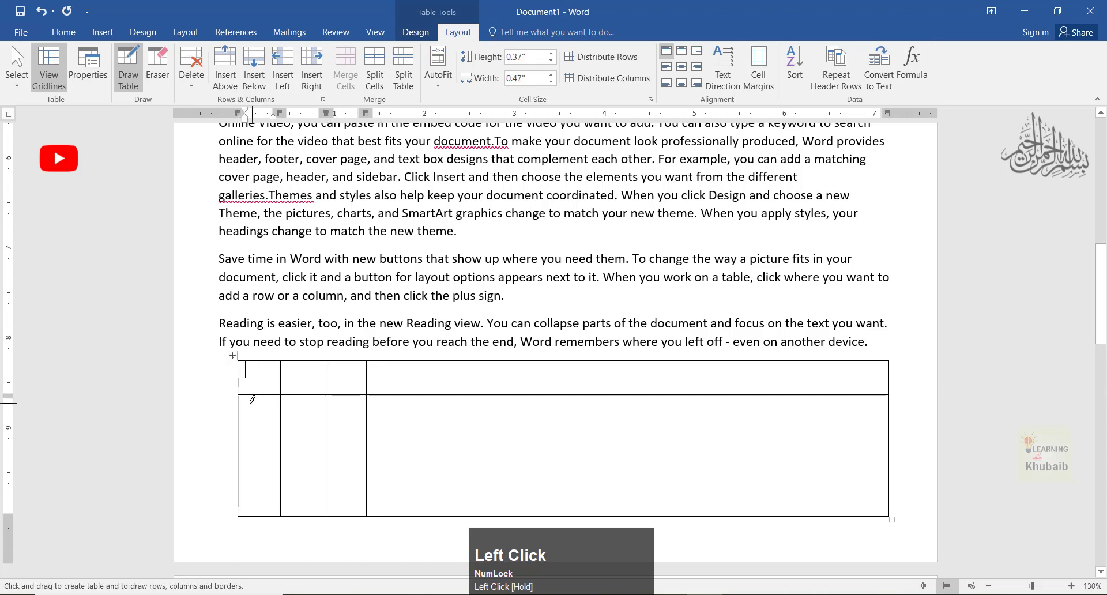
drag(267, 430, 403, 433)
drag(283, 358, 325, 383)
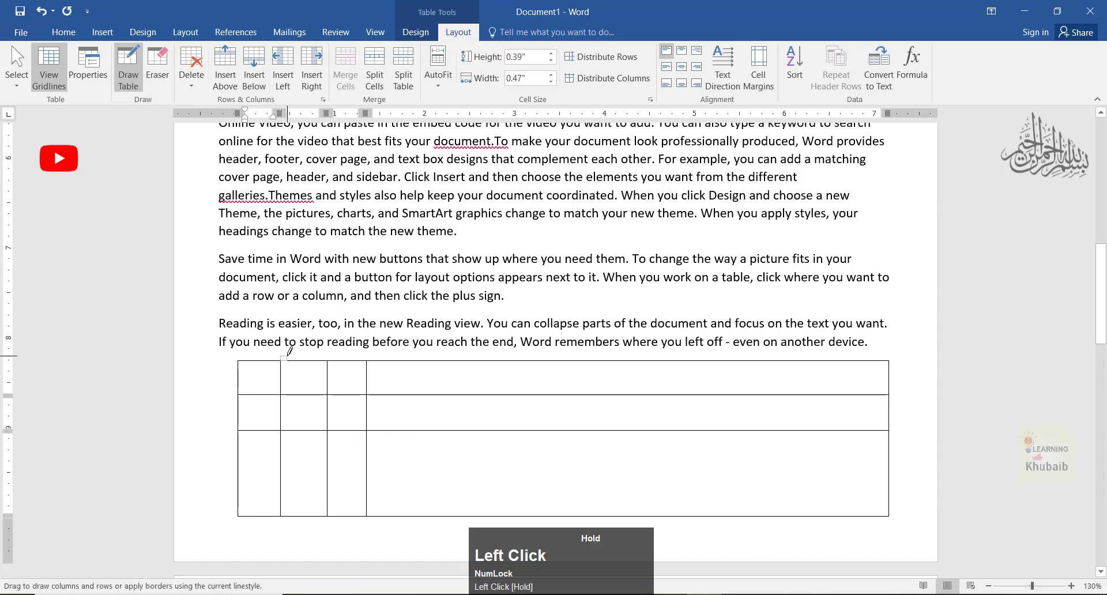
drag(290, 351, 291, 353)
key(ctrl+z)
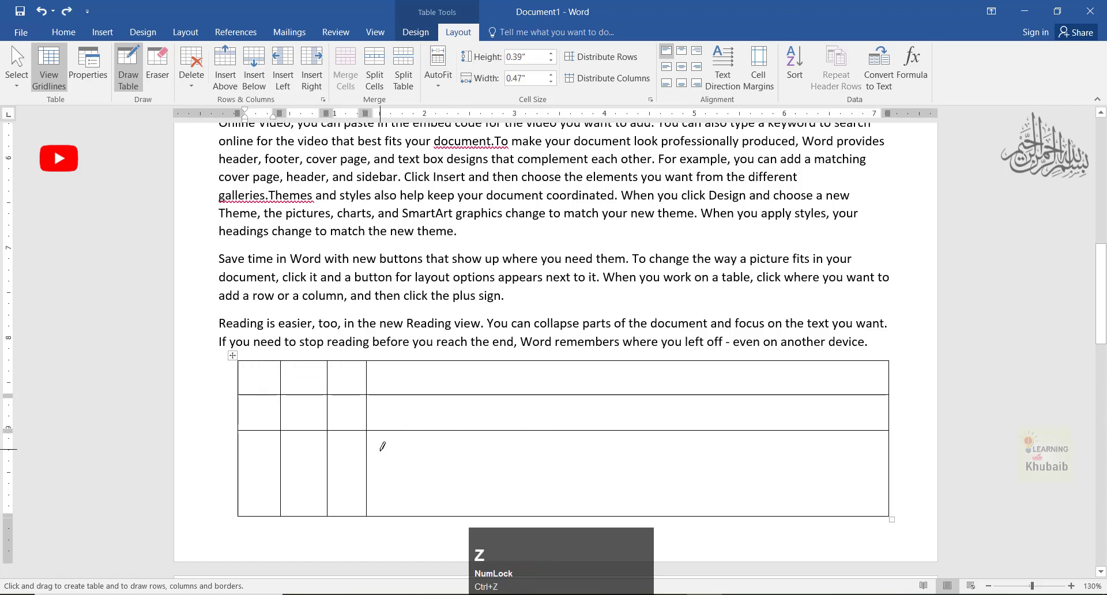
Draw both diagonals across the wide cell of the last row and three vertical lines dividing it into four crossed cells.
drag(371, 430, 887, 515)
drag(887, 432, 369, 514)
drag(638, 431, 627, 515)
drag(504, 432, 504, 515)
drag(774, 439, 771, 514)
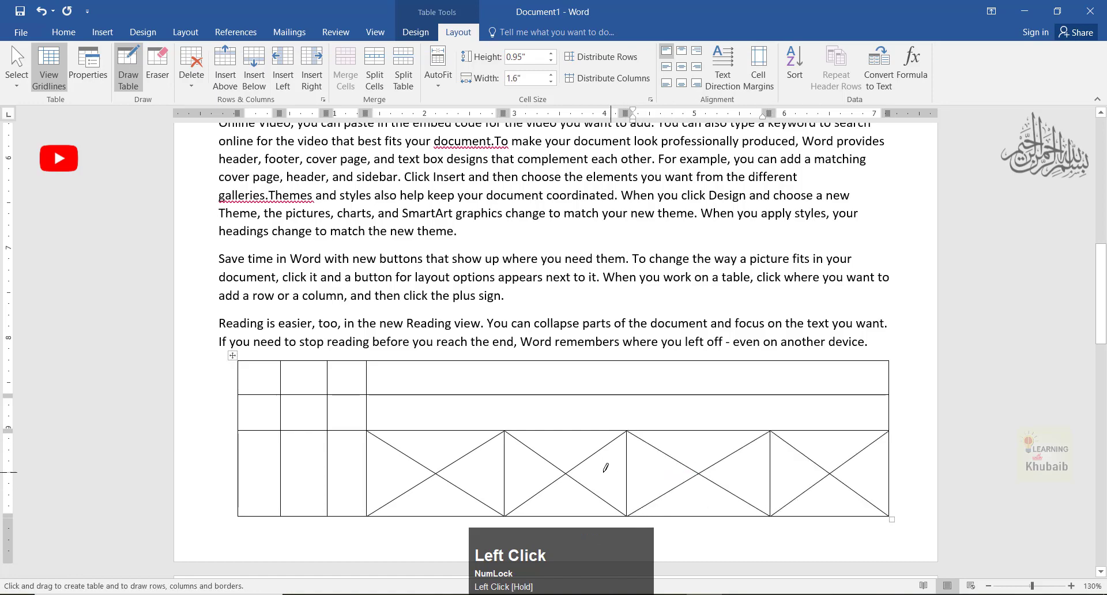
Try a horizontal line through the middle two crossed cells with sample text entered, and undo both.
drag(565, 473, 769, 474)
scroll(706, 414, down, 3)
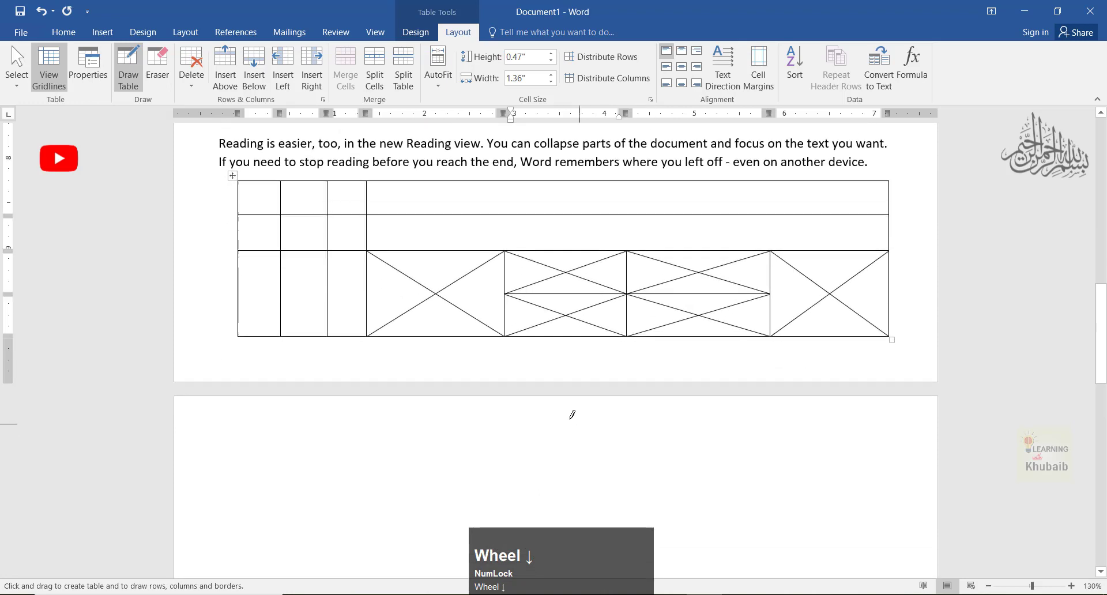
text(cscscscsc)
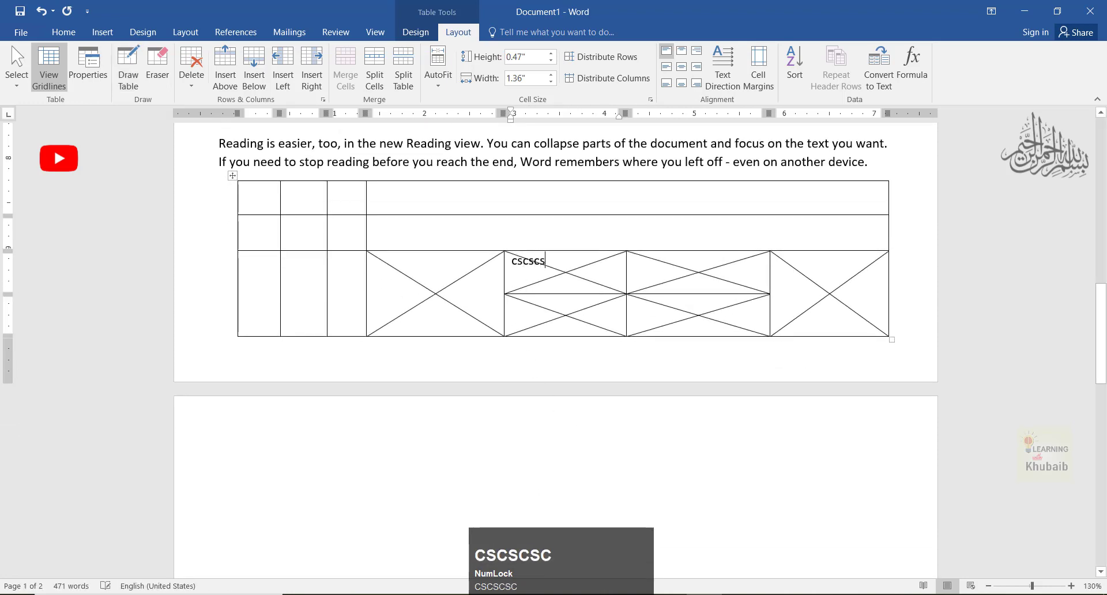
key(ctrl+z)
key(ctrl+z)
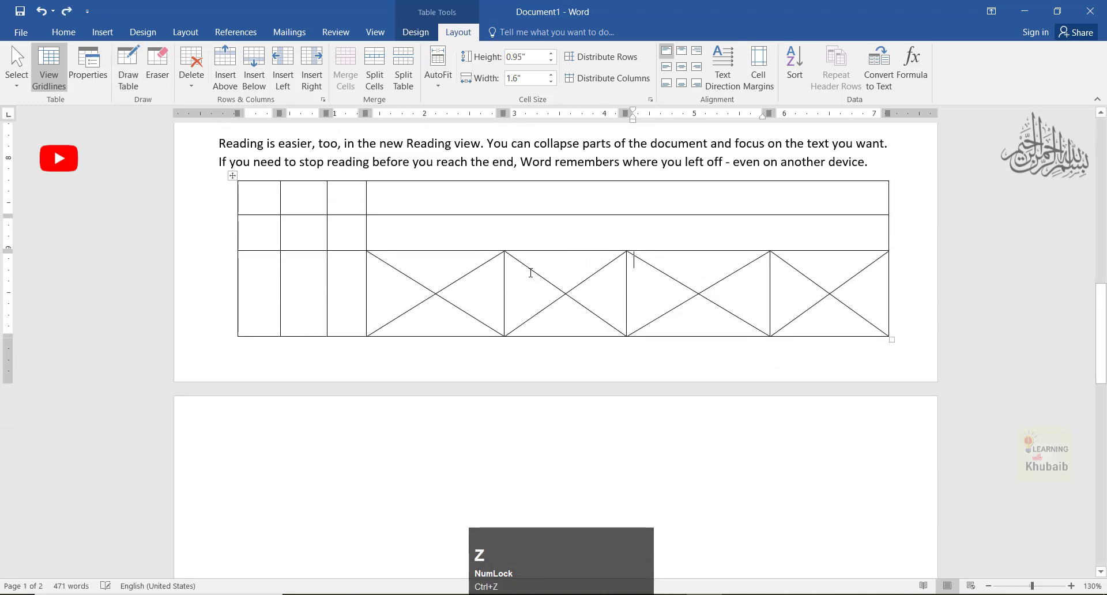
Erase the diagonals in the first two crossed cells and the border above those cells with the Eraser.
click(253, 200)
click(288, 190)
scroll(383, 217, up, 4)
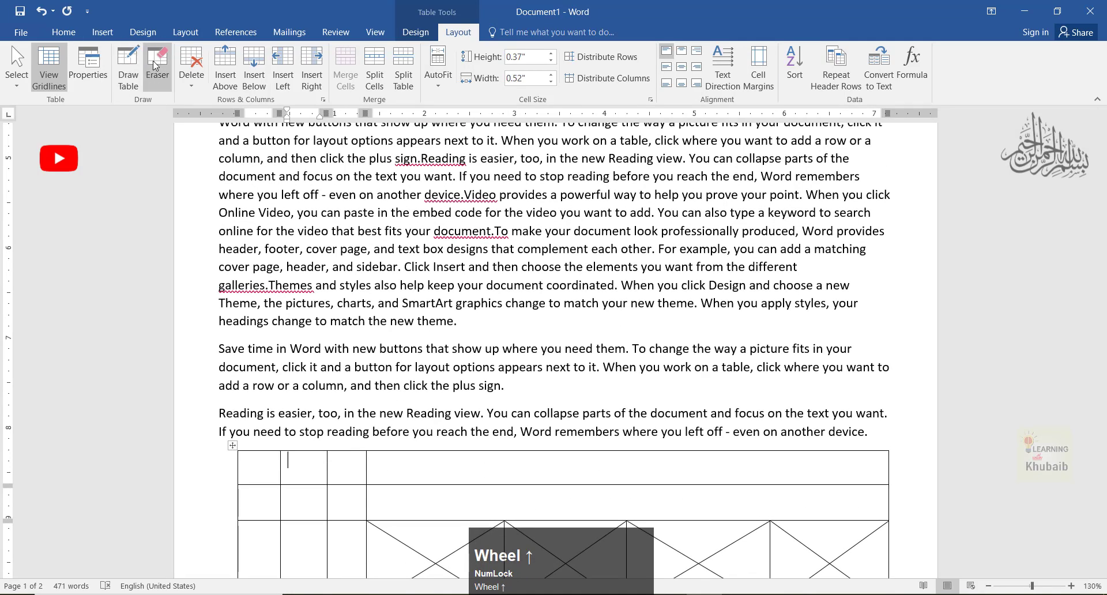
click(163, 82)
scroll(509, 301, down, 4)
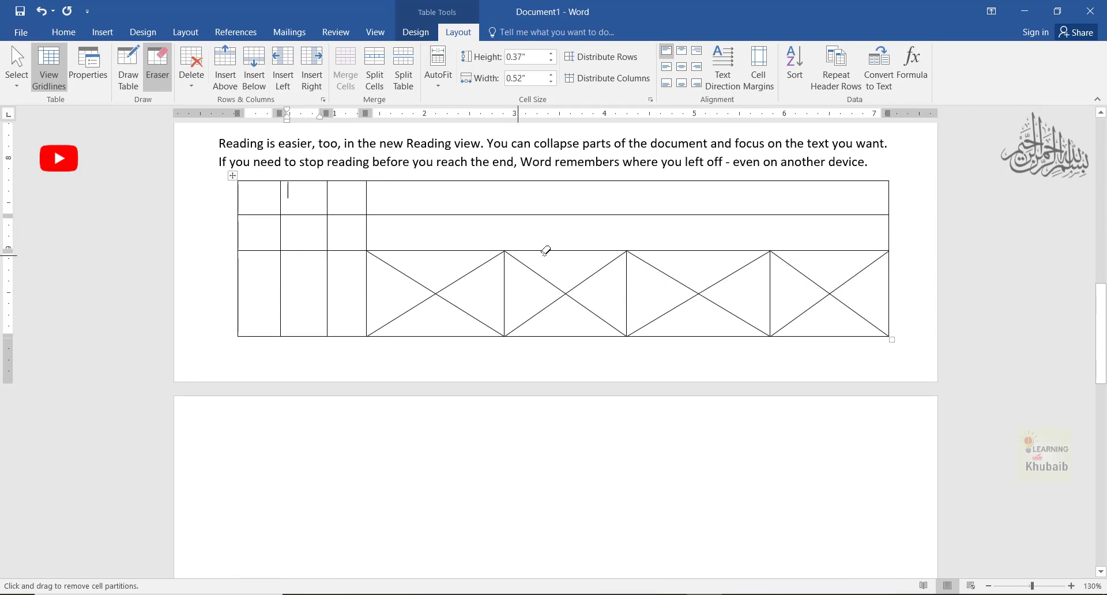
click(452, 269)
click(538, 248)
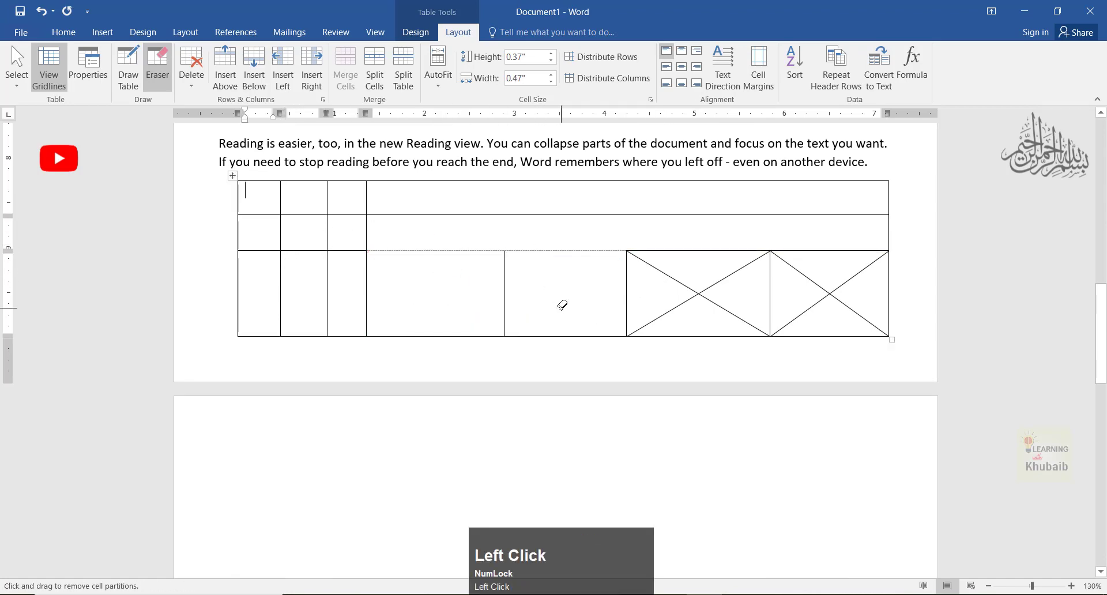
Review the available table border options and the options for deleting cells, columns, rows or the table.
click(415, 32)
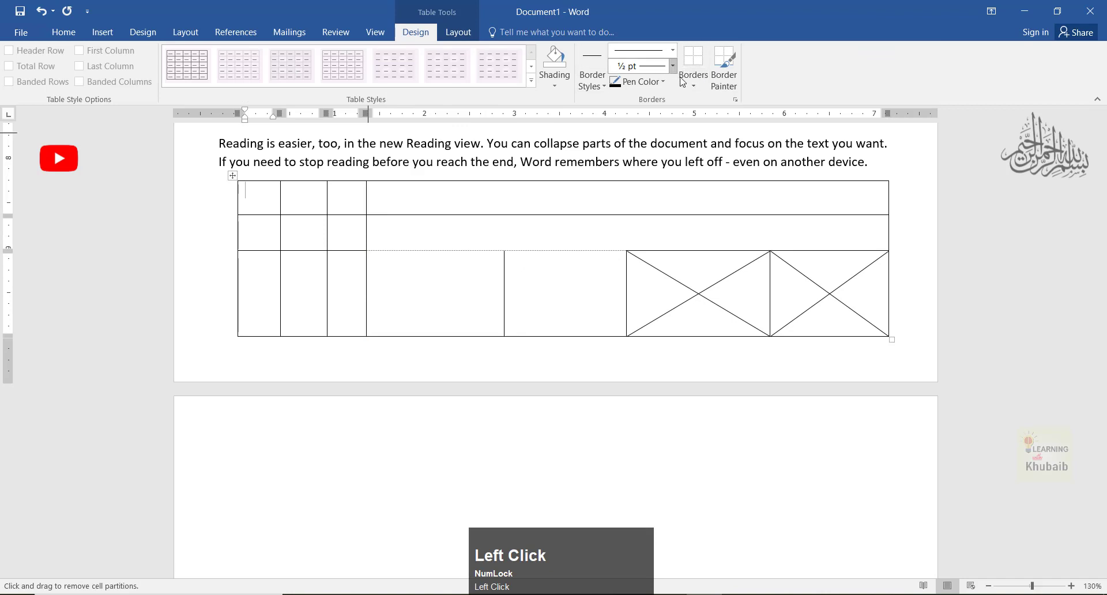
click(685, 85)
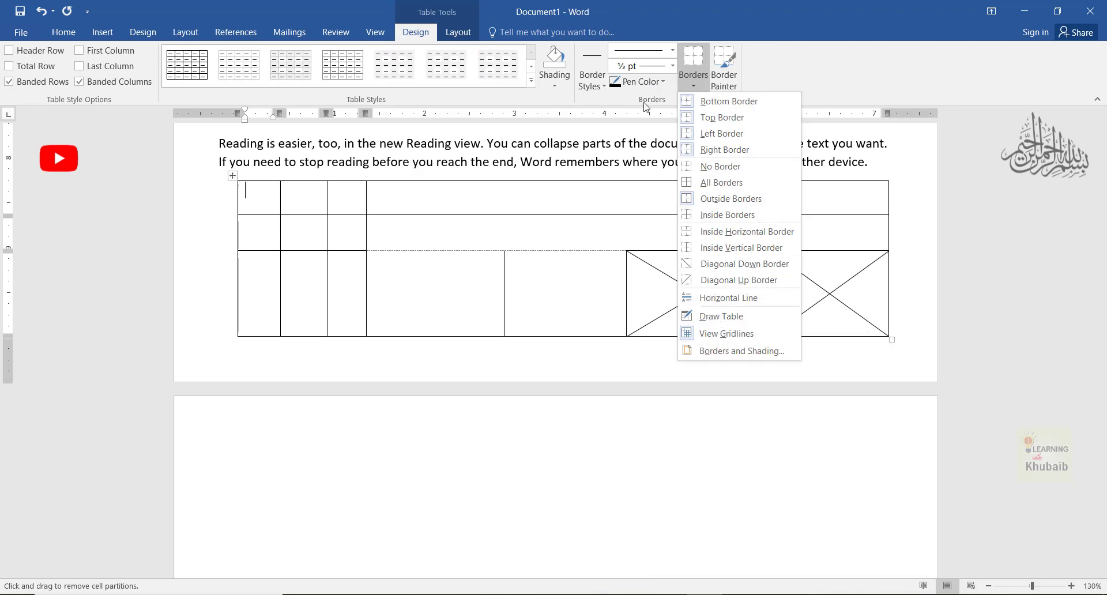
click(458, 31)
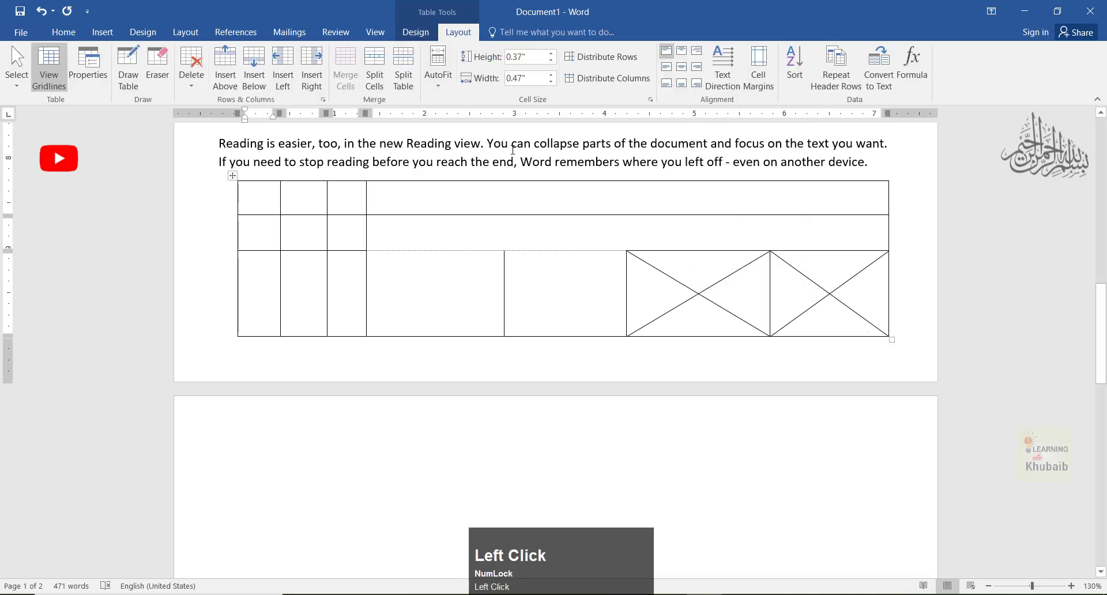
drag(436, 238, 426, 253)
click(191, 68)
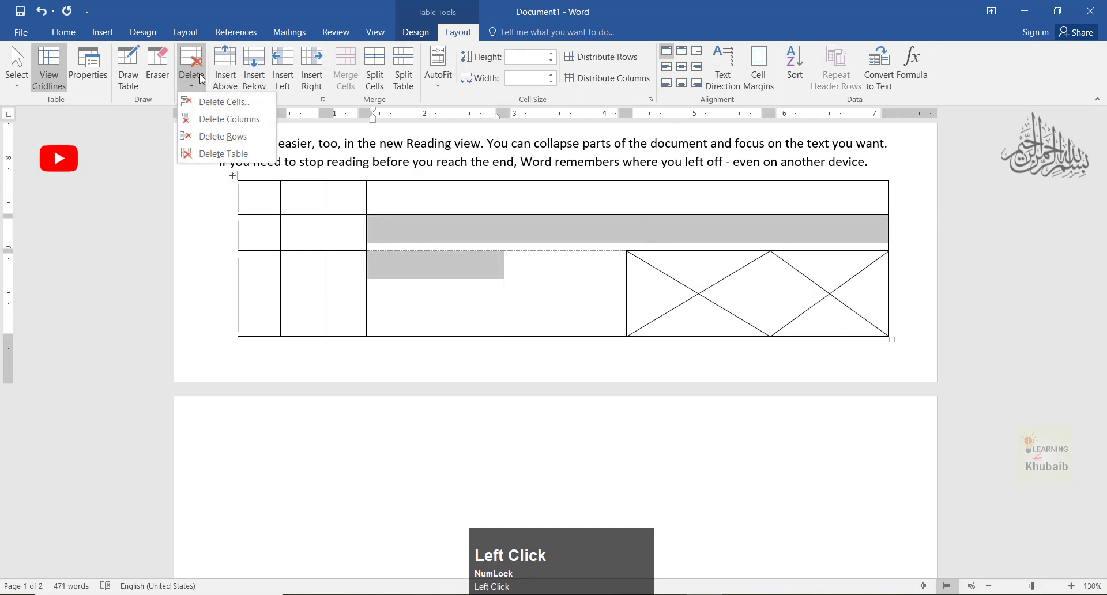
Erase the inner borders across the first three columns and the upper two rows of the drawn table.
click(157, 65)
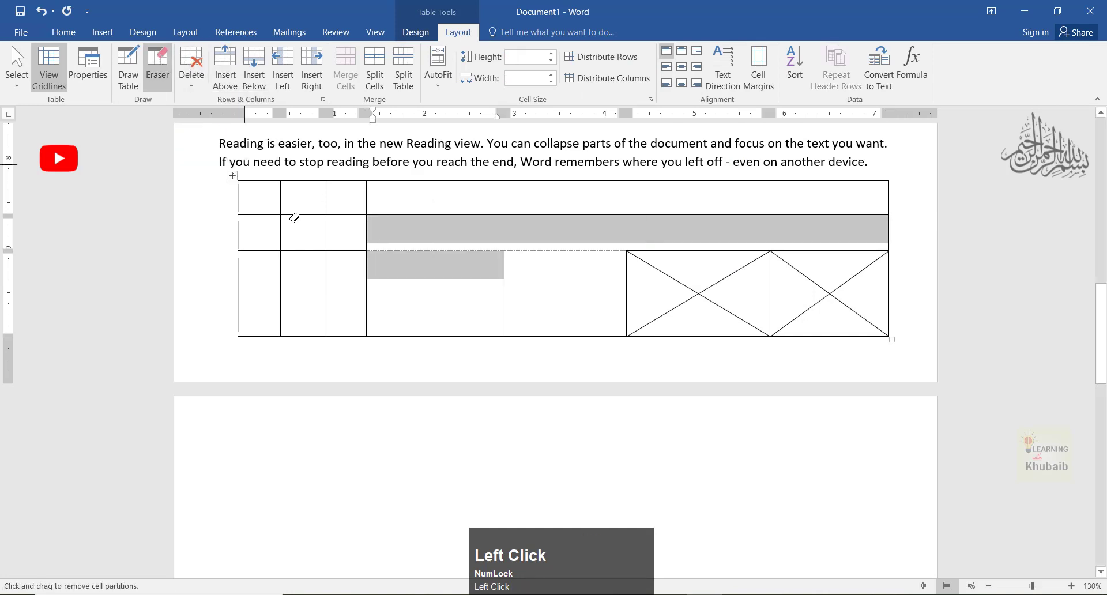
drag(372, 292, 423, 284)
drag(314, 202, 376, 239)
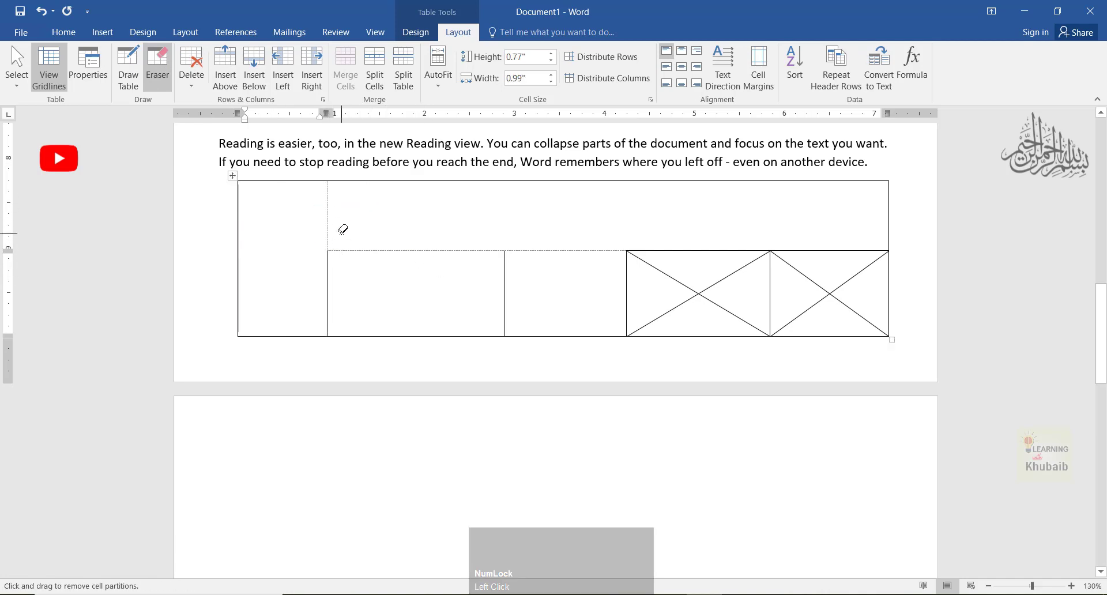
Toggle View Gridlines off and on to compare how the erased borders look, leaving the gridlines shown with the Eraser active.
click(62, 65)
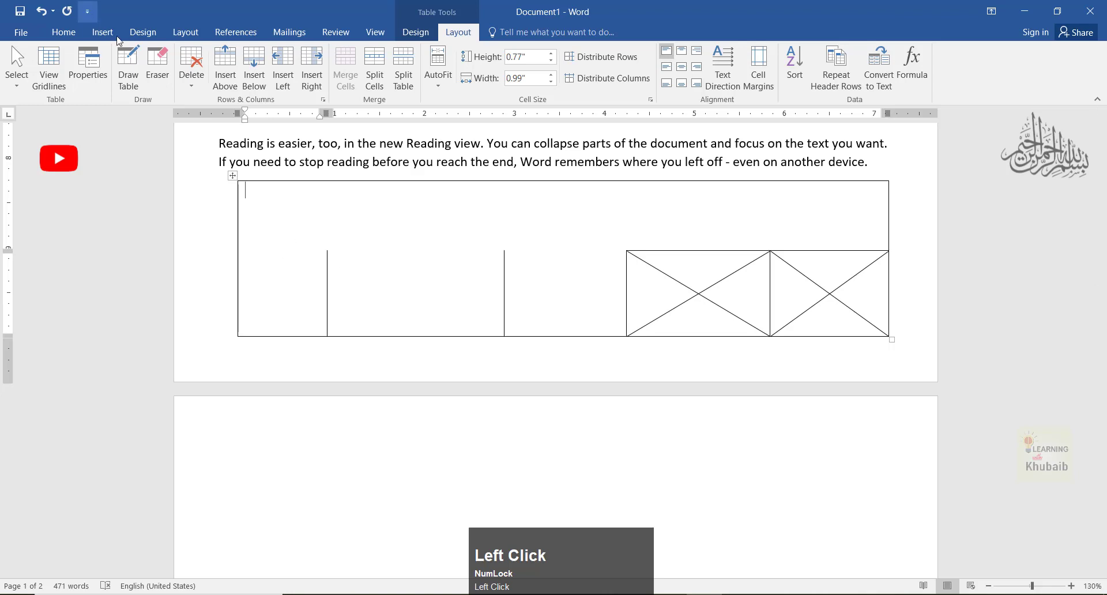
click(158, 68)
click(49, 68)
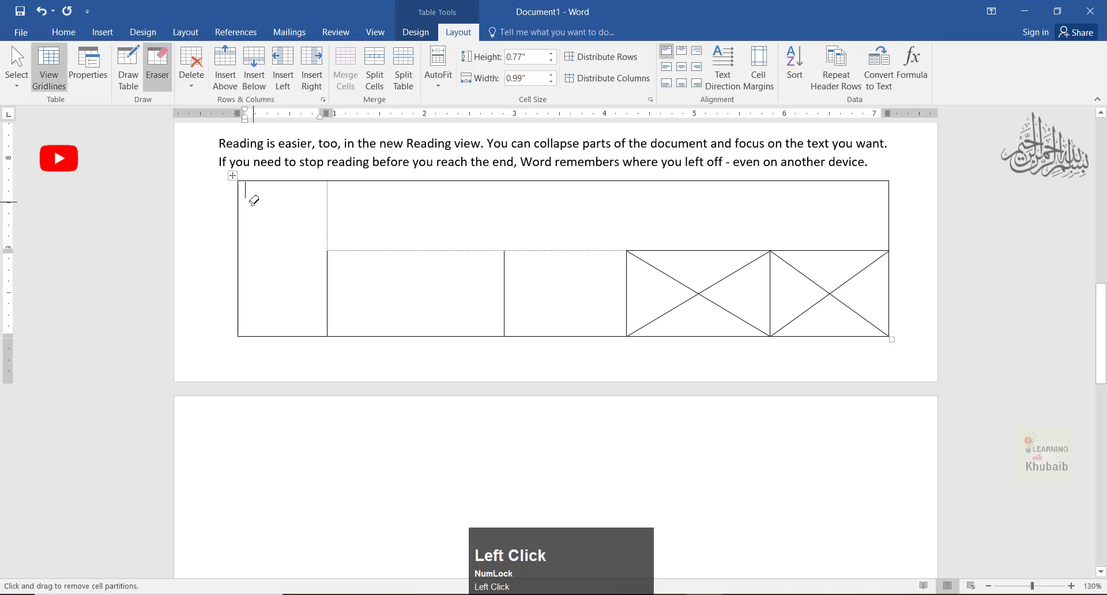
click(49, 67)
click(157, 67)
click(49, 68)
Erase the lower row's remaining borders and diagonals and the table's upper part, leaving a single borderless cell.
mouse_move(244, 258)
mouse_down()
mouse_move(371, 382)
mouse_move(710, 357)
mouse_move(926, 364)
mouse_up()
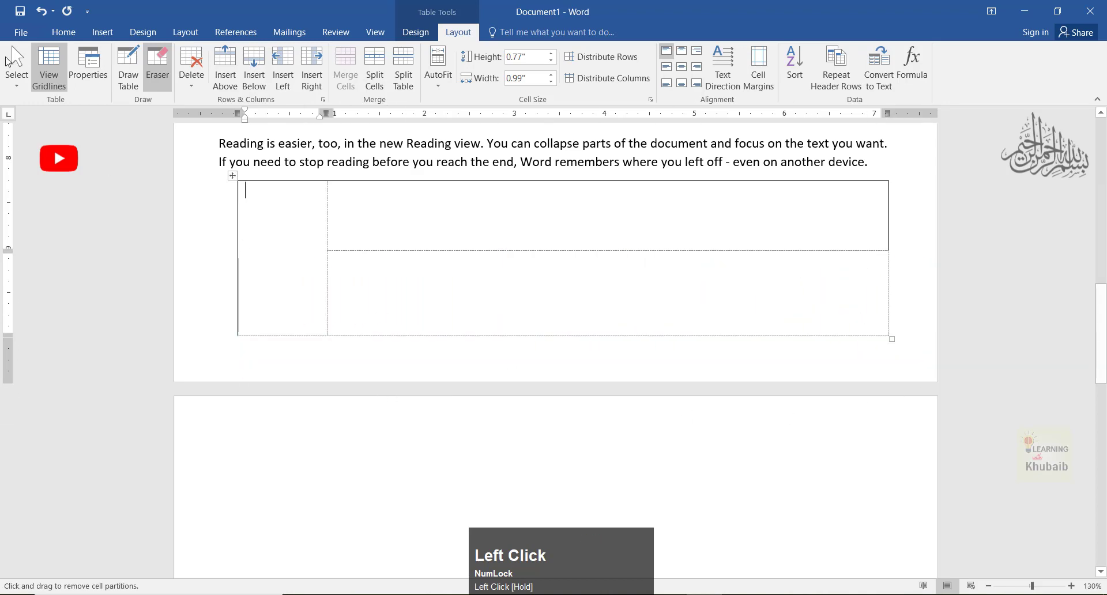
drag(220, 178, 359, 198)
scroll(359, 198, up, 3)
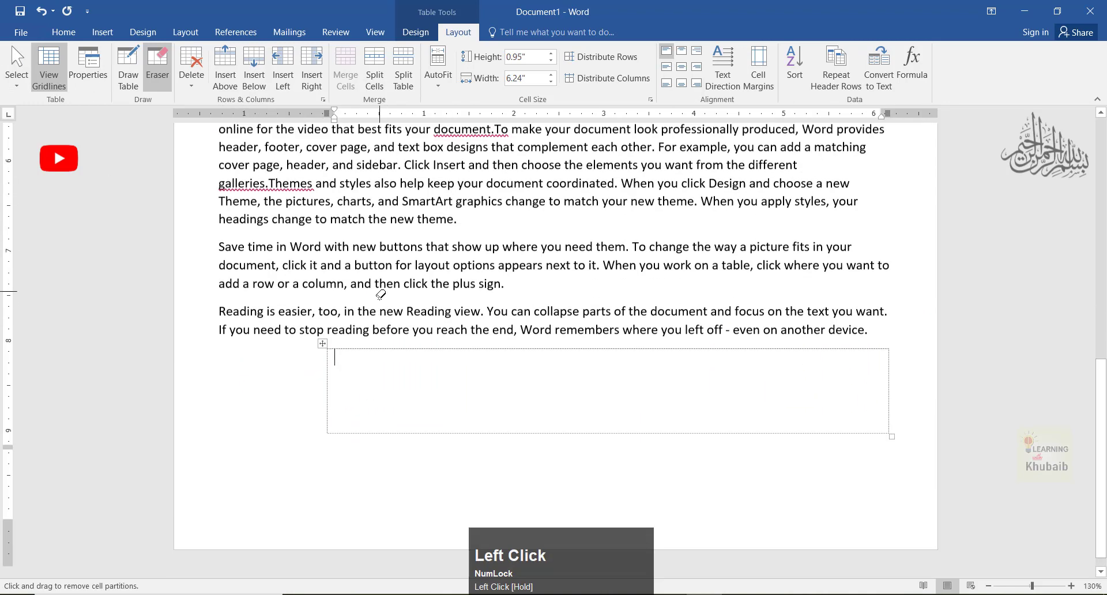
Leave the Eraser, hide the gridlines and enlarge the borderless table to about 6.26" wide and 1.6" high.
click(127, 67)
click(49, 67)
scroll(369, 288, down, 1)
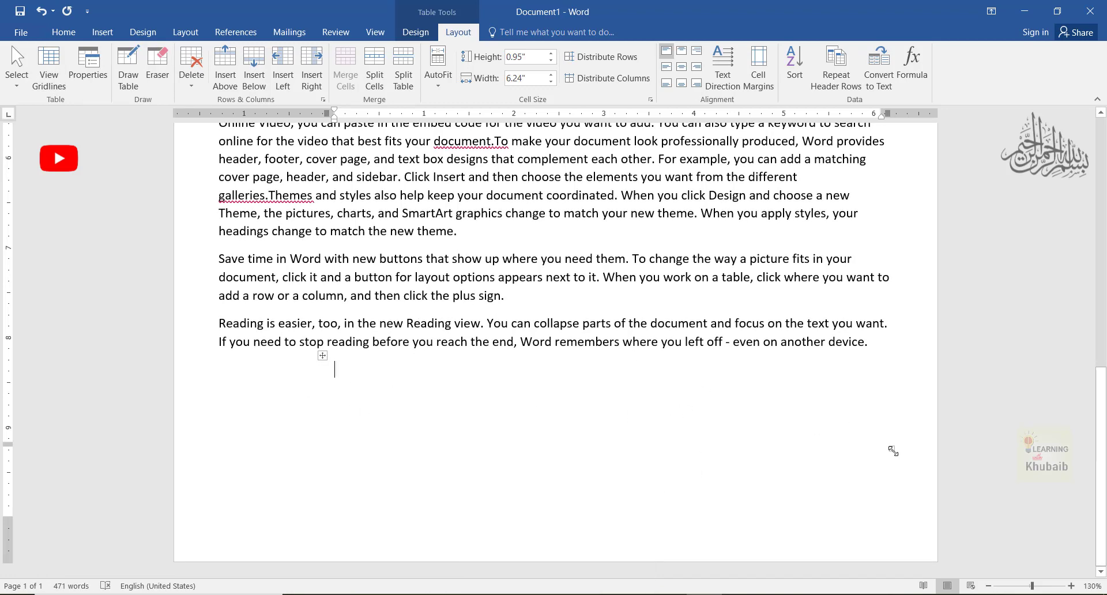
drag(892, 448, 893, 505)
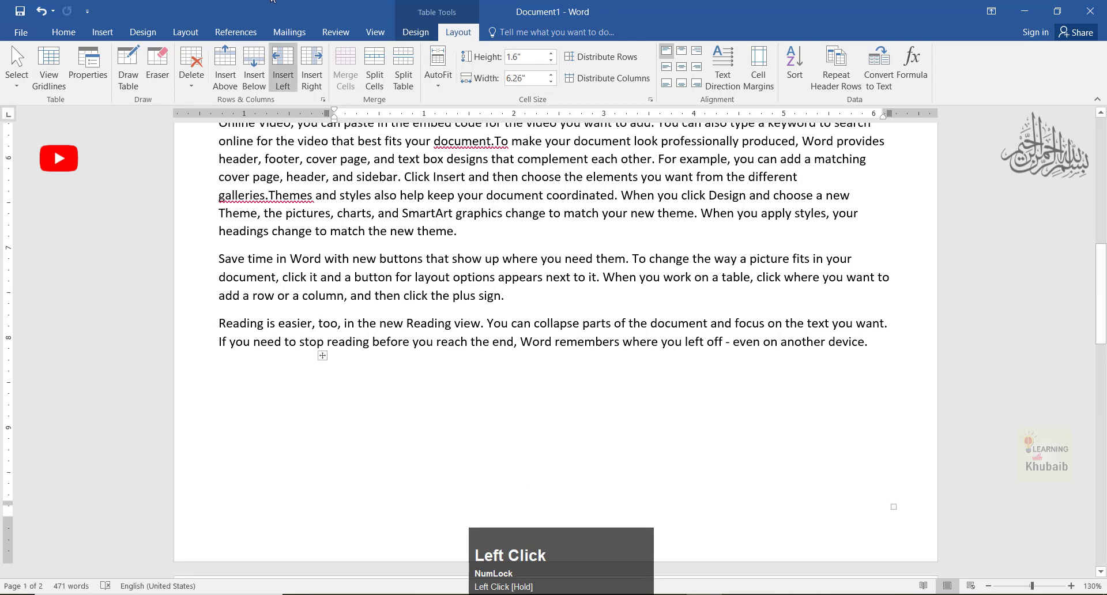
Apply All Borders to the single-cell table.
click(421, 30)
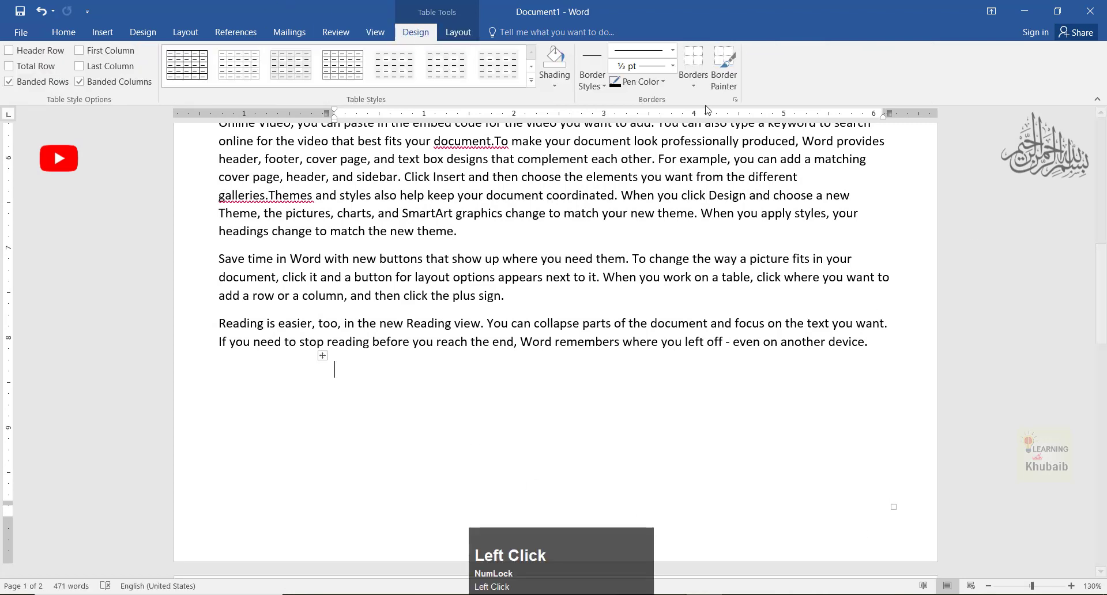
click(693, 81)
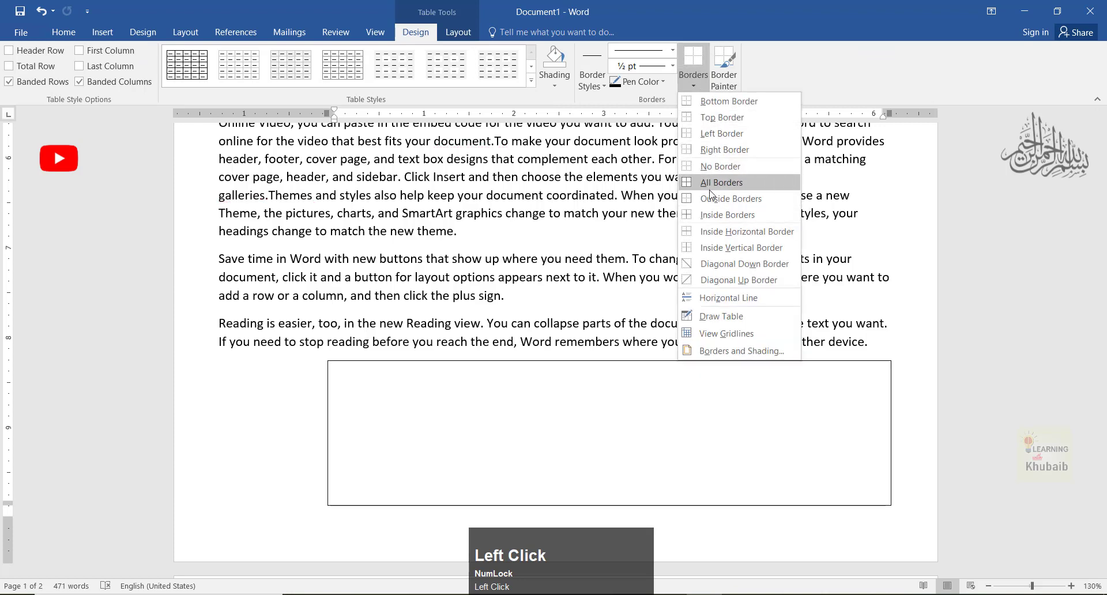
click(710, 183)
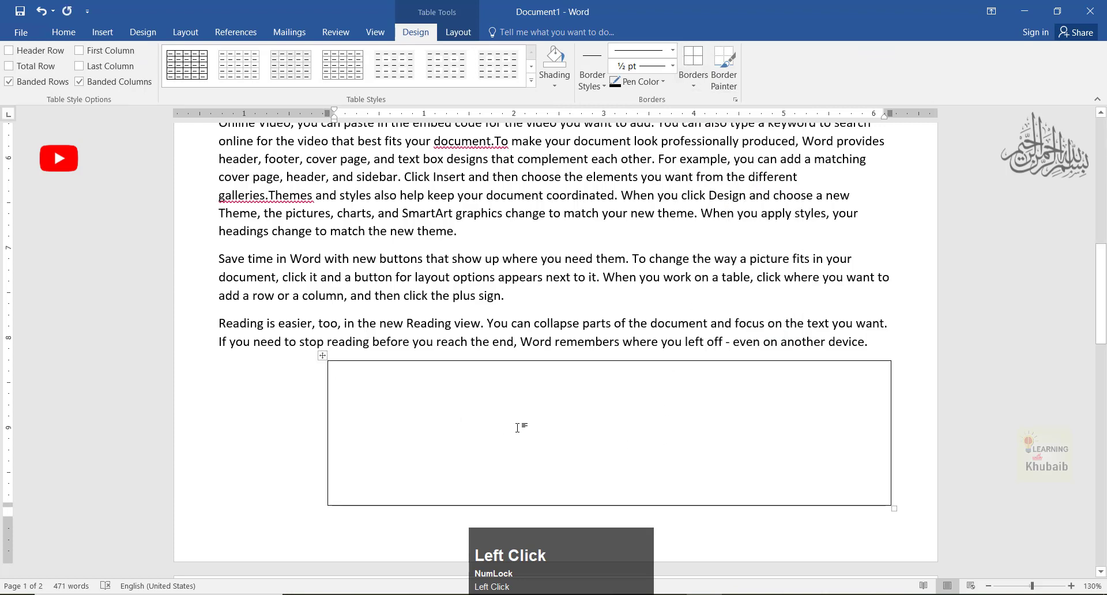
Enter the sample text "bgfdfgdfgfgdfg" in the bordered cell, and clear the table's contents.
text(bgfdfgdf)
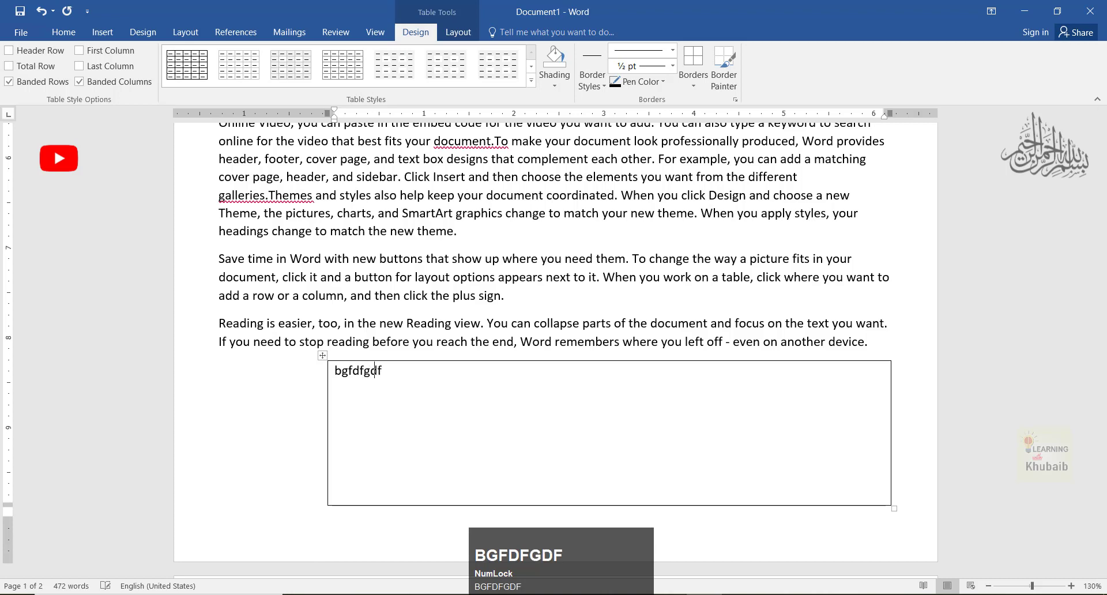
text(gfgdfg)
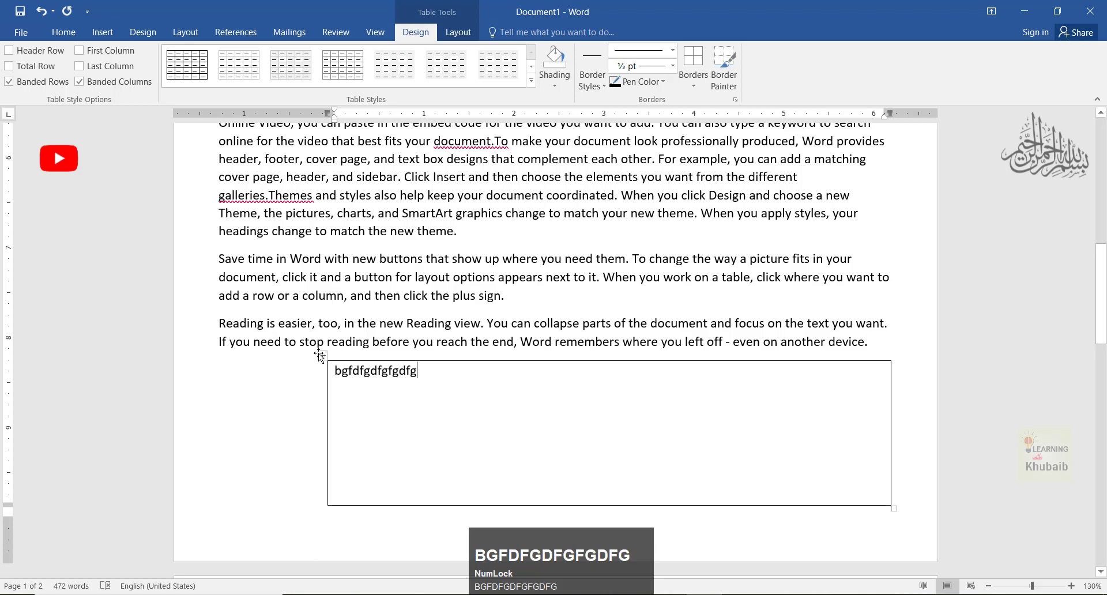
click(322, 355)
key(Delete)
click(444, 442)
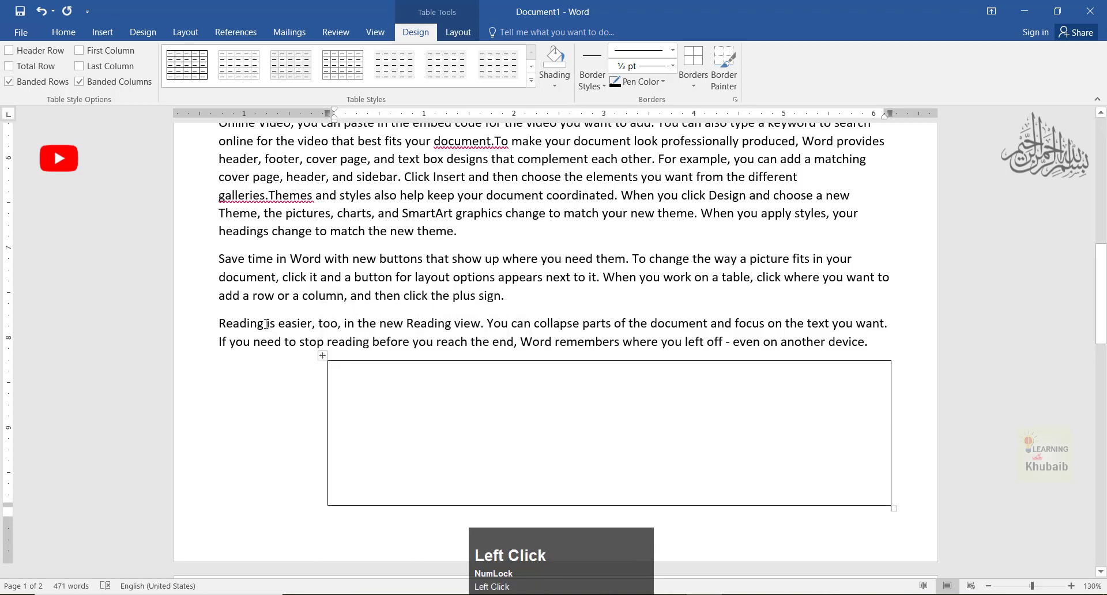
Delete the entire single-cell table below the body text.
click(322, 355)
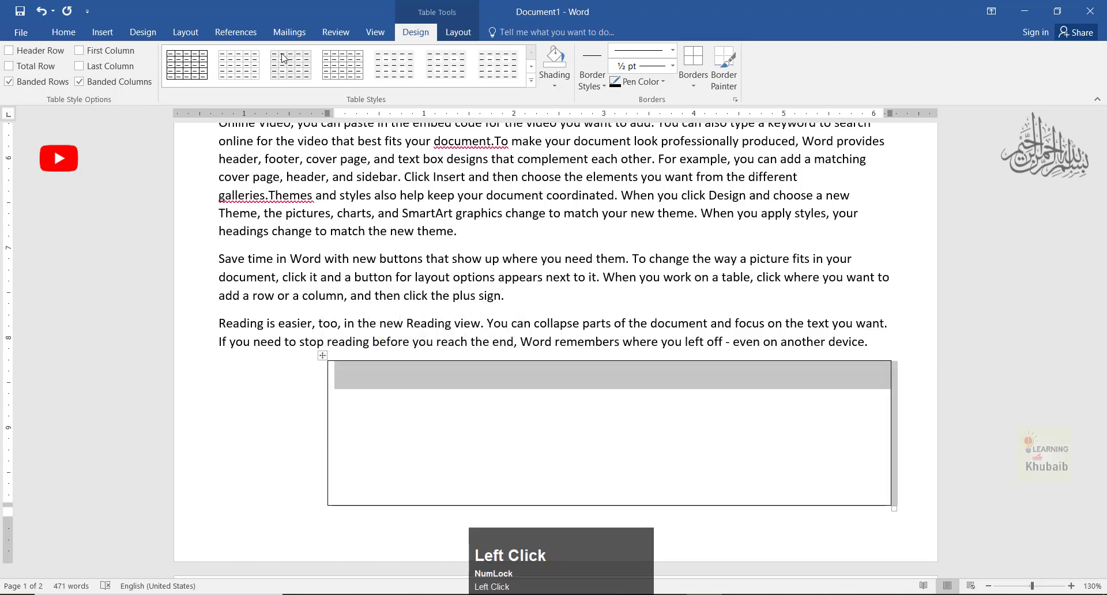
click(451, 29)
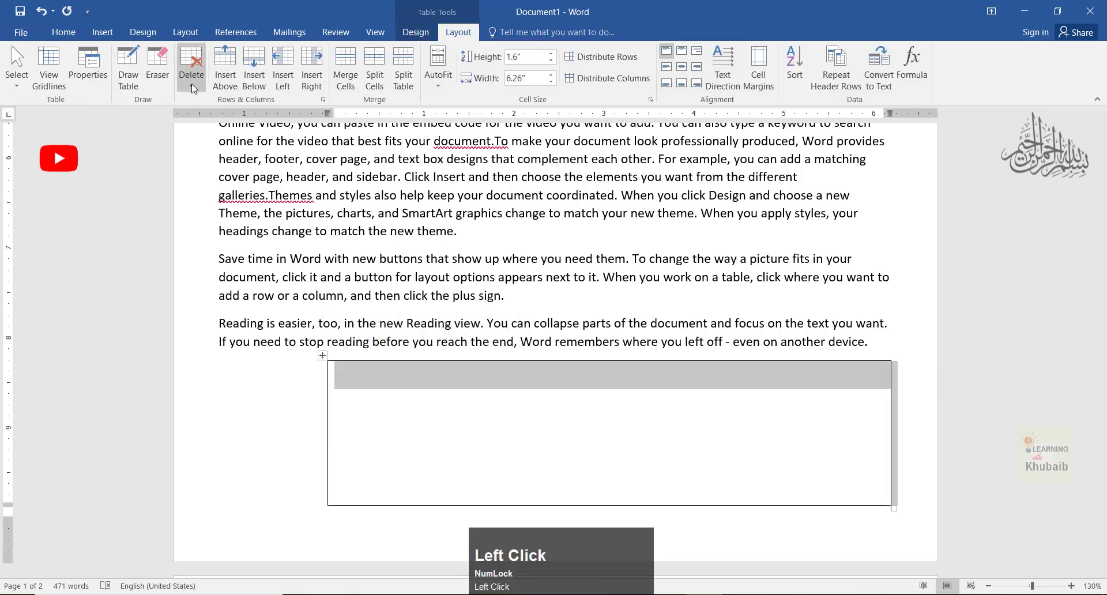
click(427, 30)
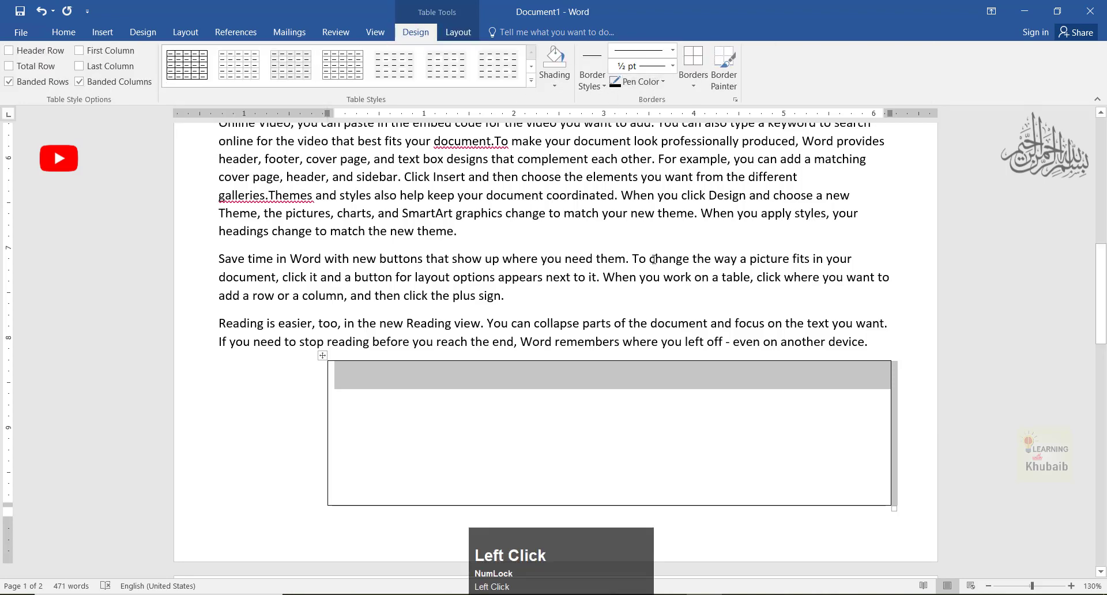
click(465, 33)
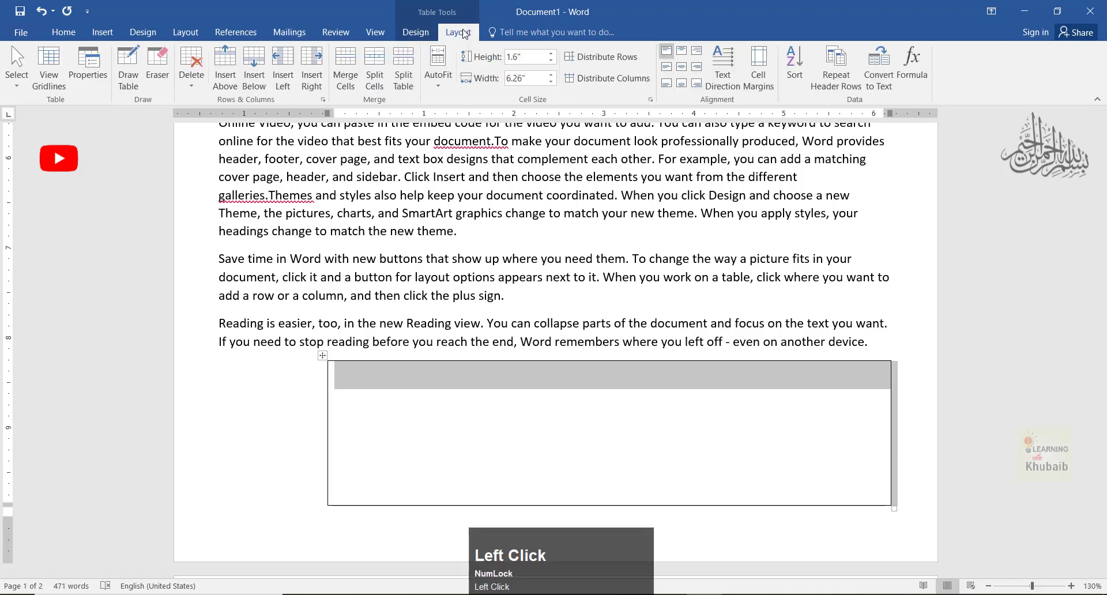
click(192, 72)
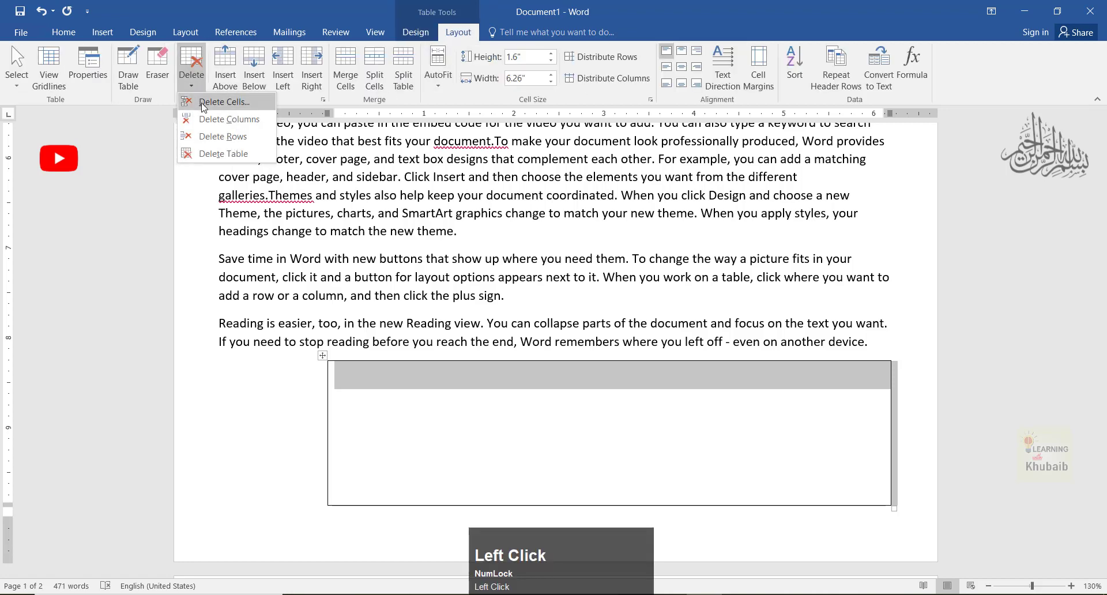
click(199, 163)
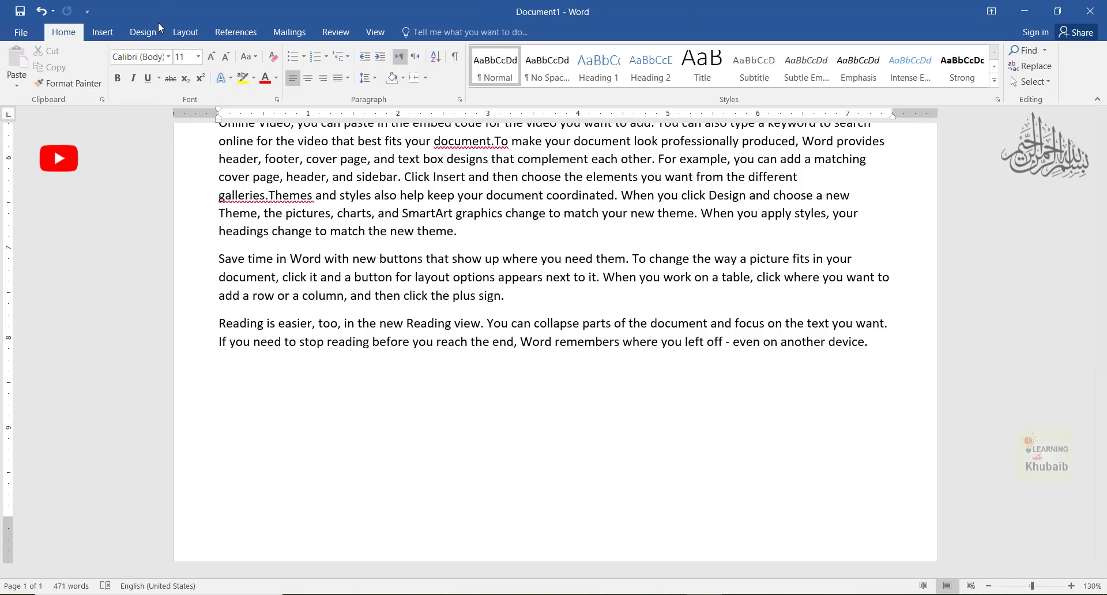
Delete only the last cell of the first row in the four-column table above the text.
scroll(547, 225, up, 5)
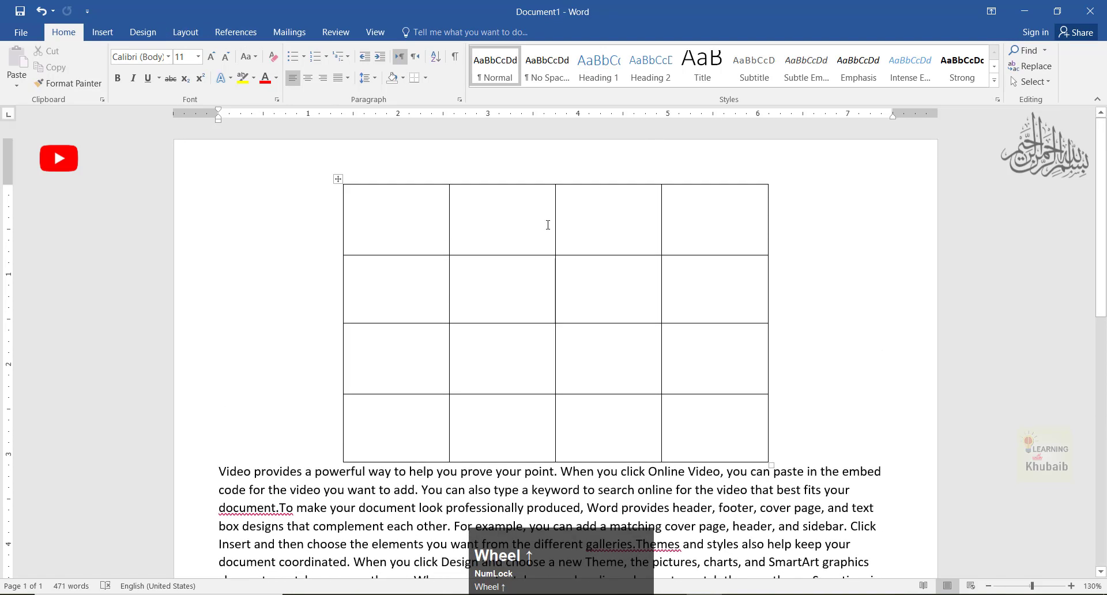
click(456, 219)
click(458, 32)
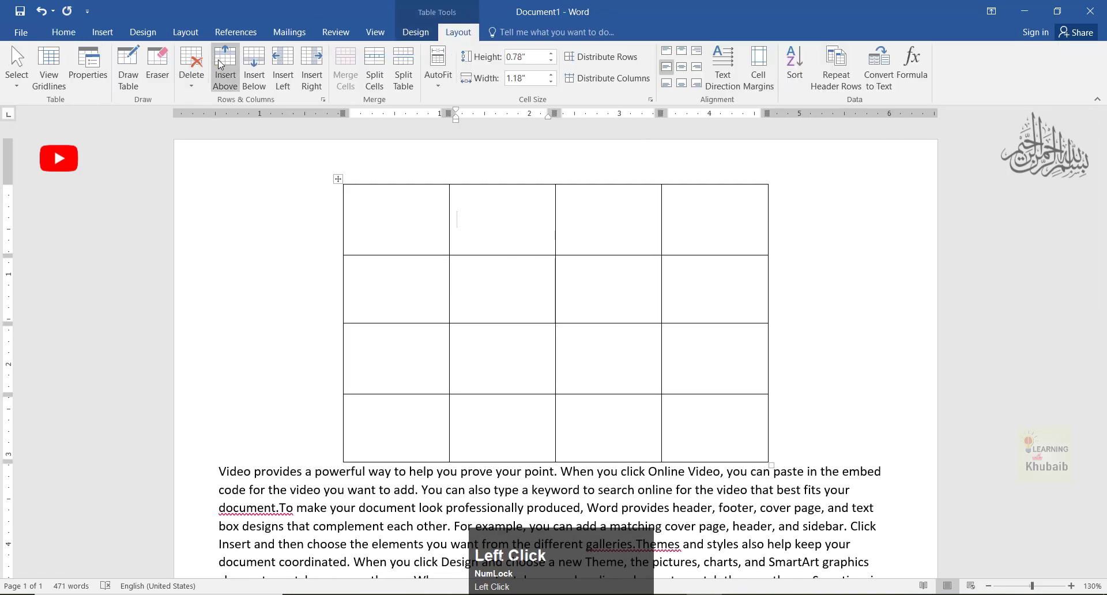
click(189, 87)
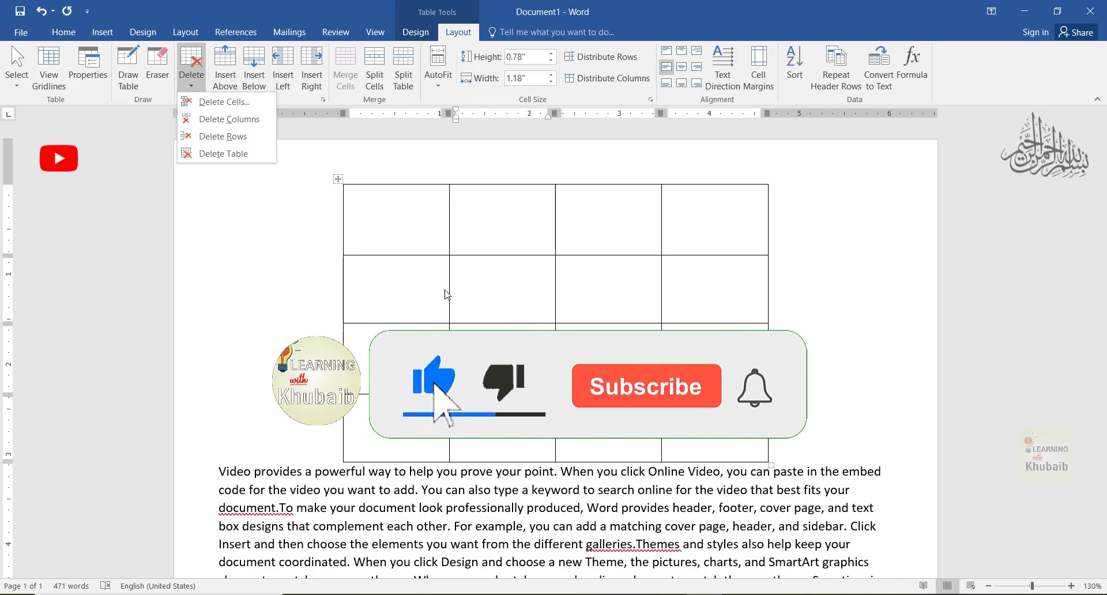
click(455, 219)
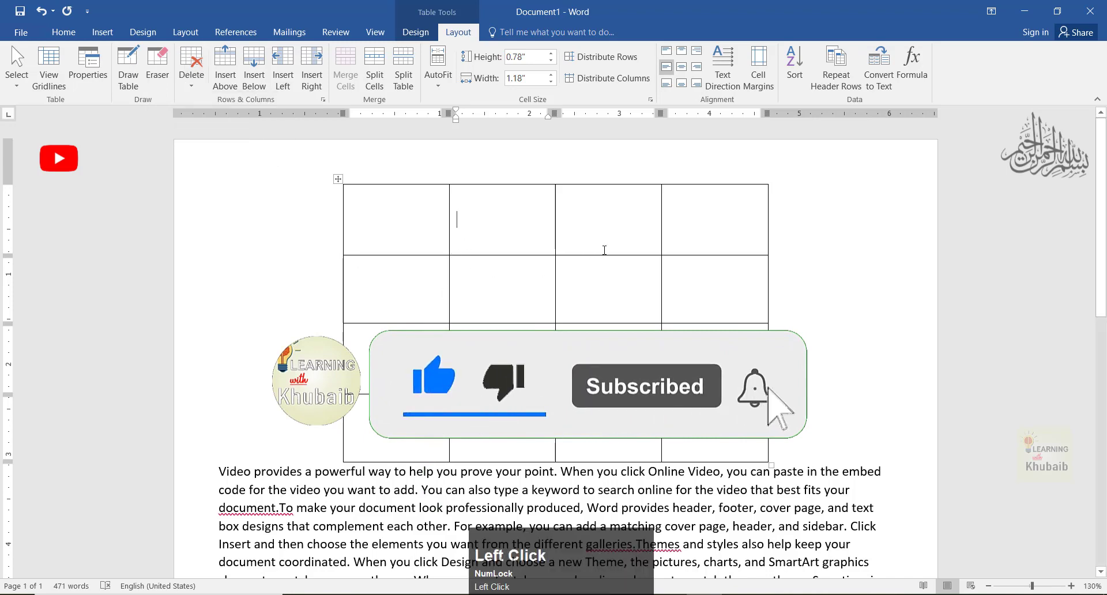
drag(669, 219, 761, 219)
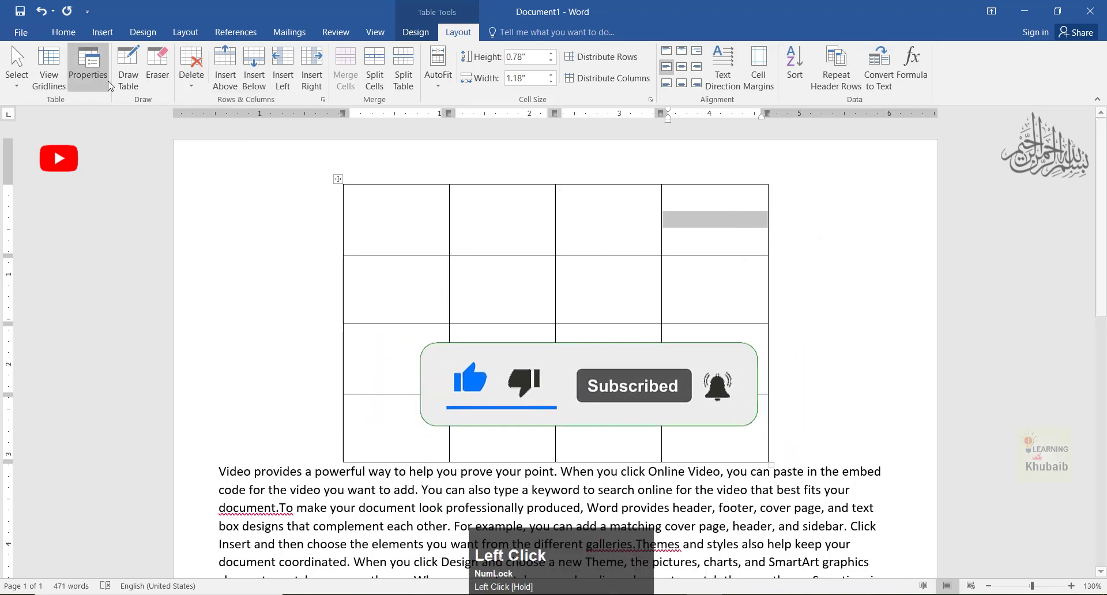
click(191, 75)
click(206, 104)
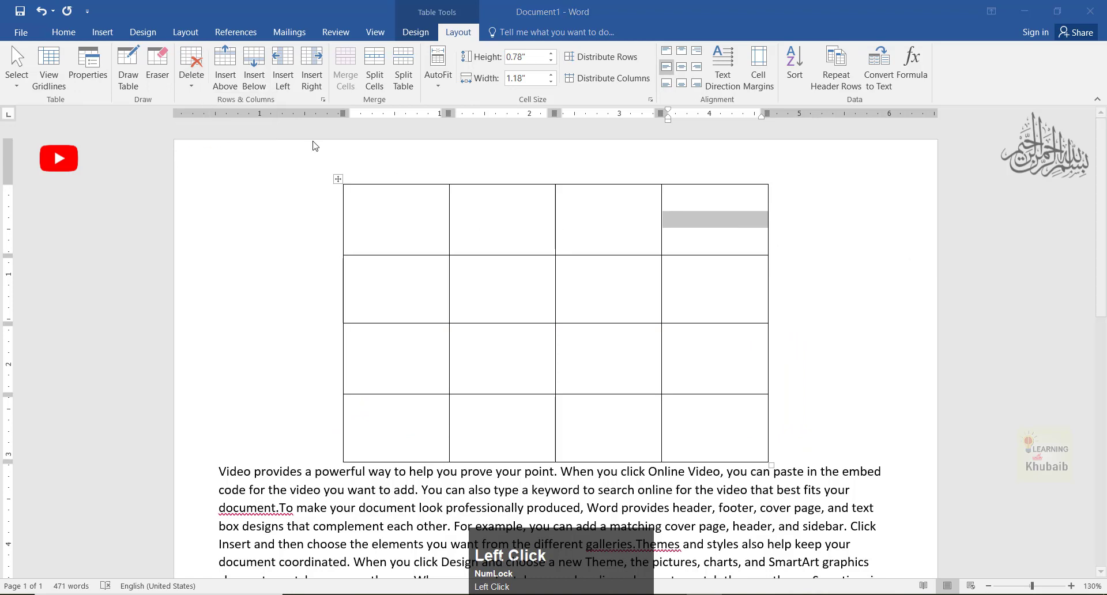
click(516, 324)
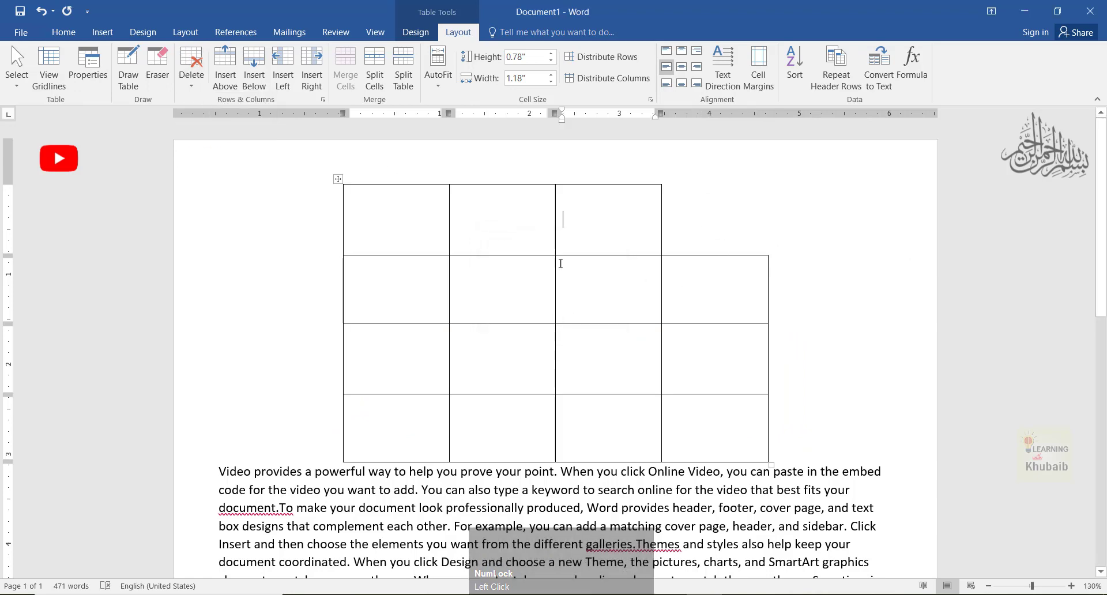
Delete the rest of the table's fourth column using Delete Columns on its three remaining cells.
click(683, 340)
click(372, 214)
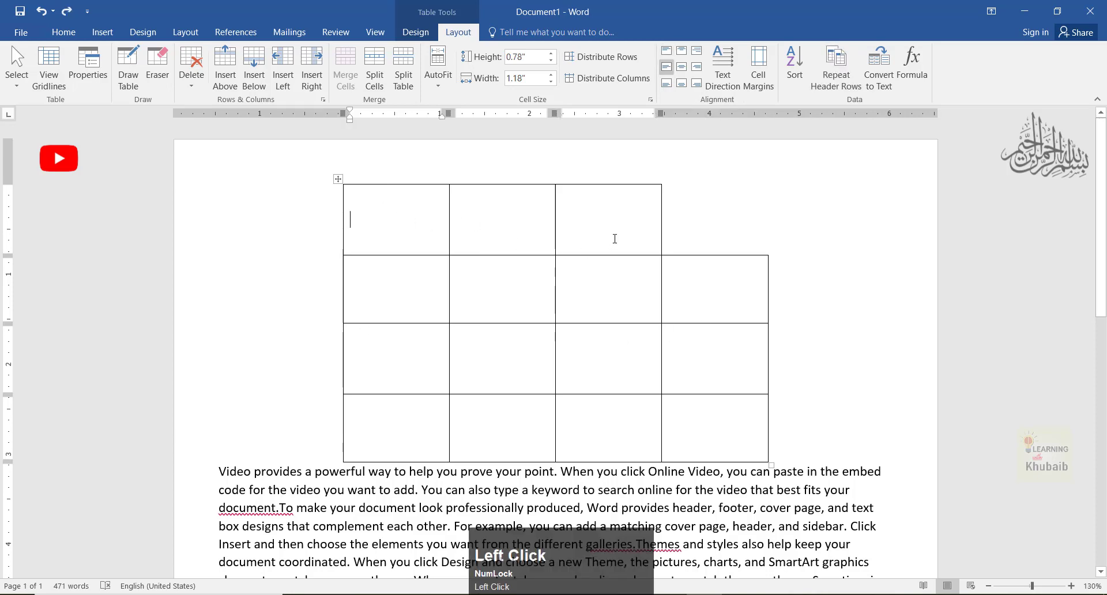
click(655, 240)
click(573, 236)
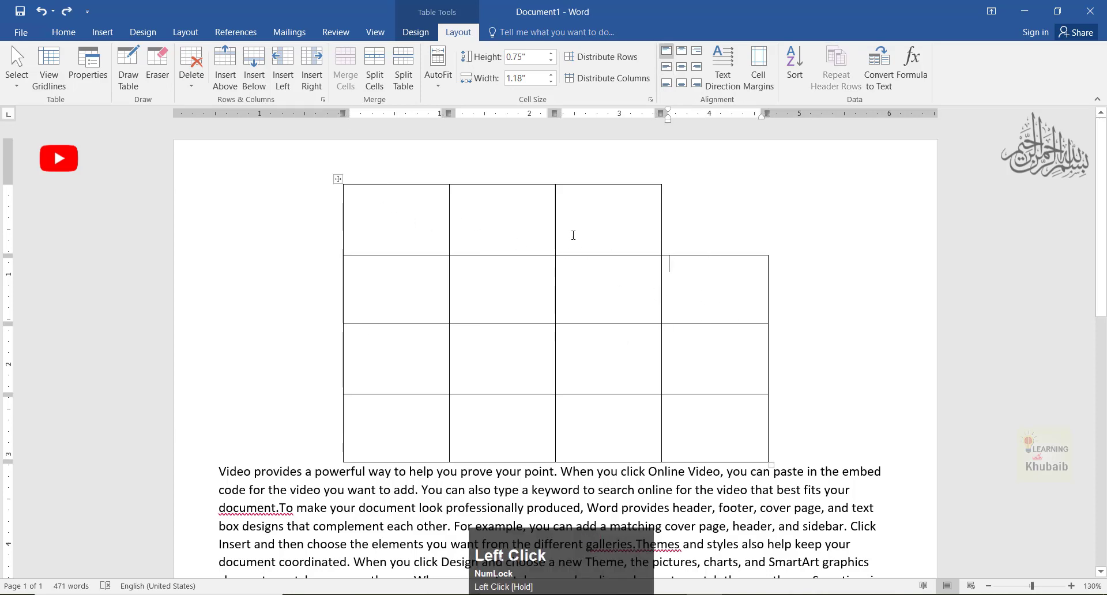
click(191, 68)
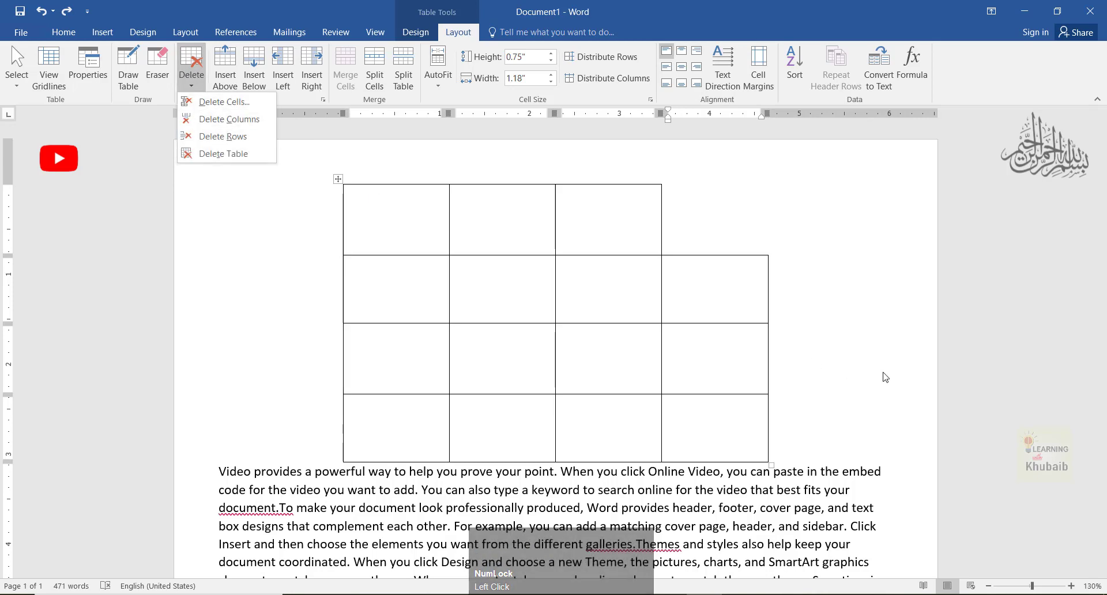
click(718, 292)
drag(719, 292, 716, 438)
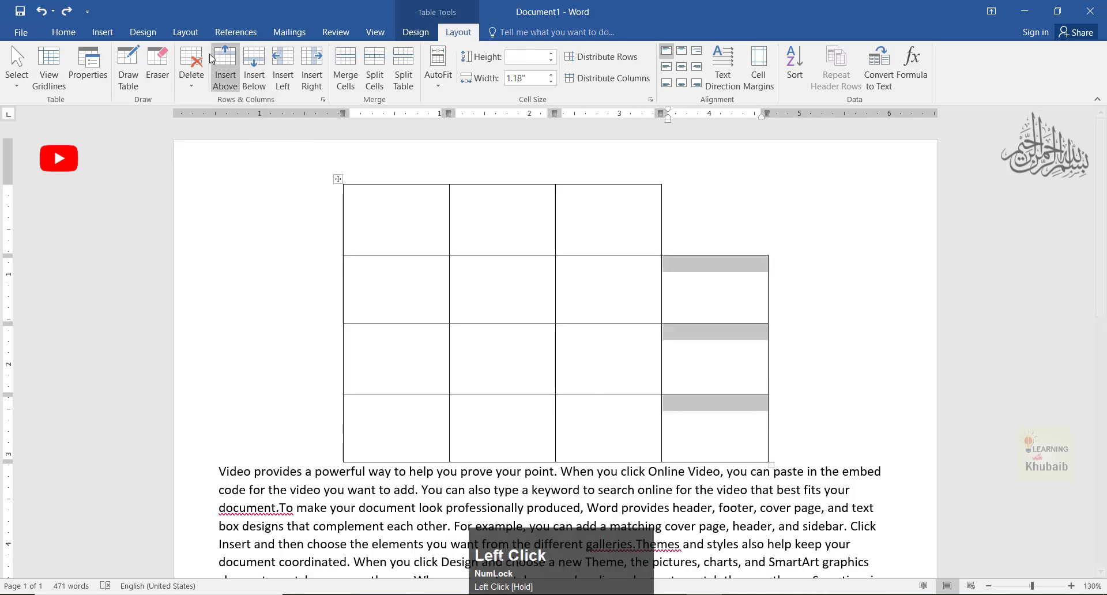
click(192, 70)
click(206, 122)
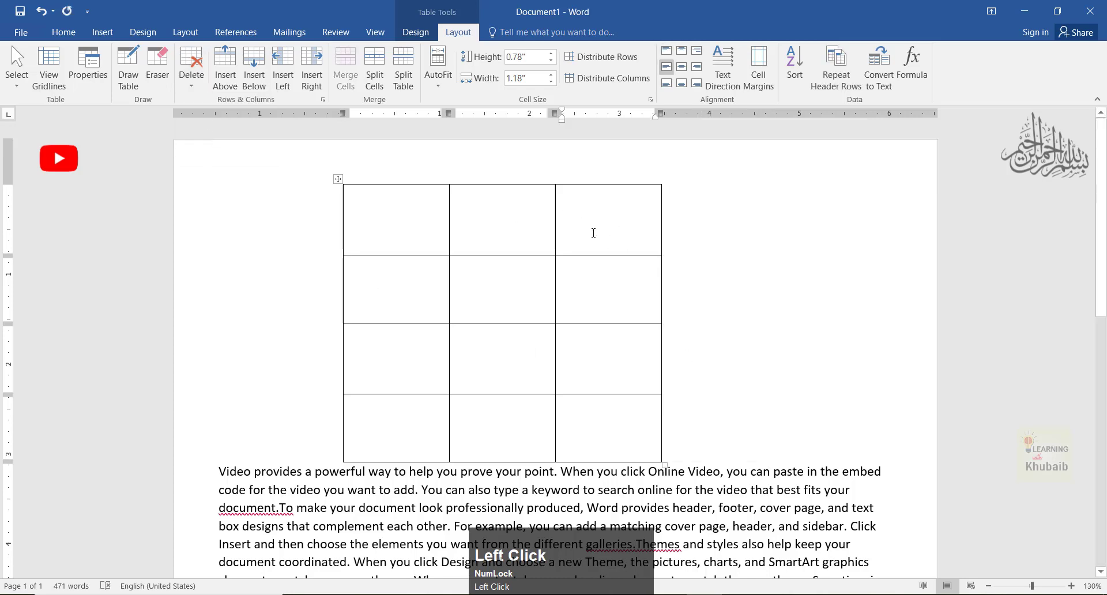
Delete the table's third column and undo that deletion.
click(192, 71)
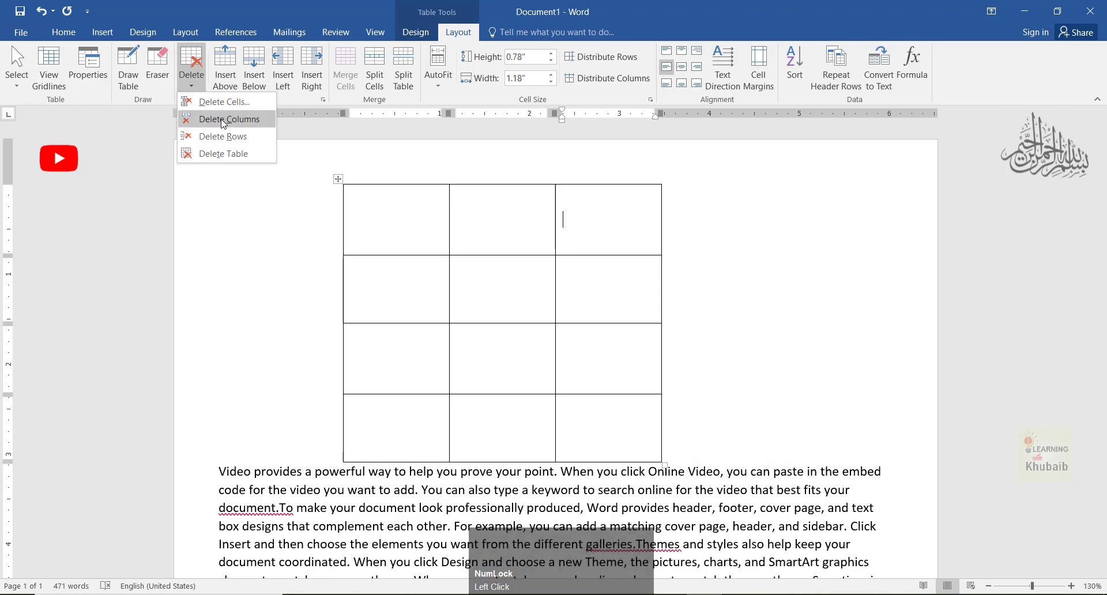
click(224, 121)
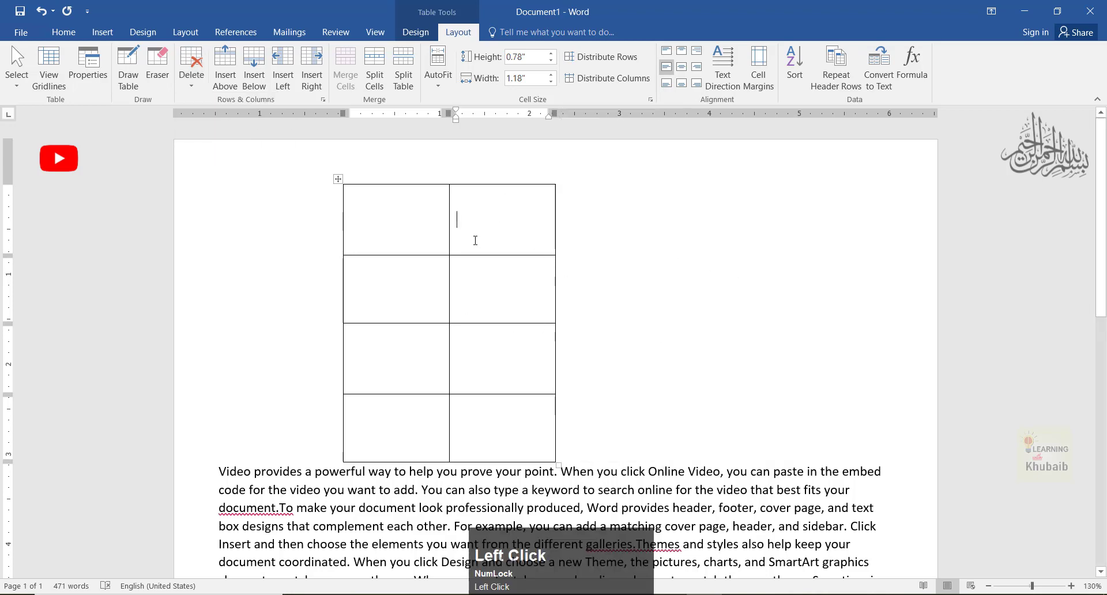
key(ctrl+z)
Delete the table's first row and undo that deletion.
click(191, 71)
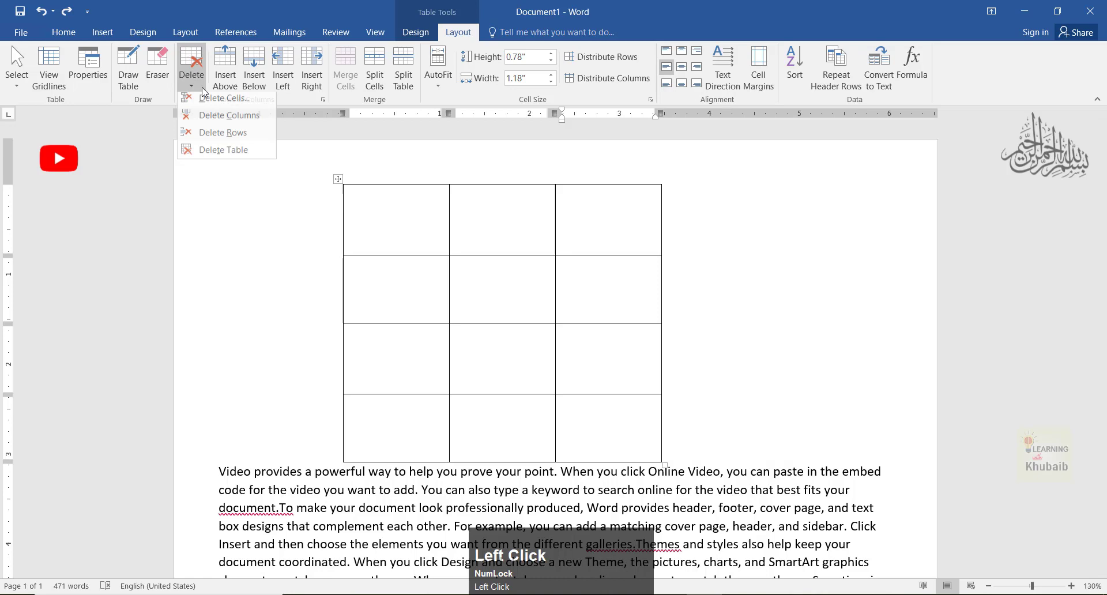
click(222, 136)
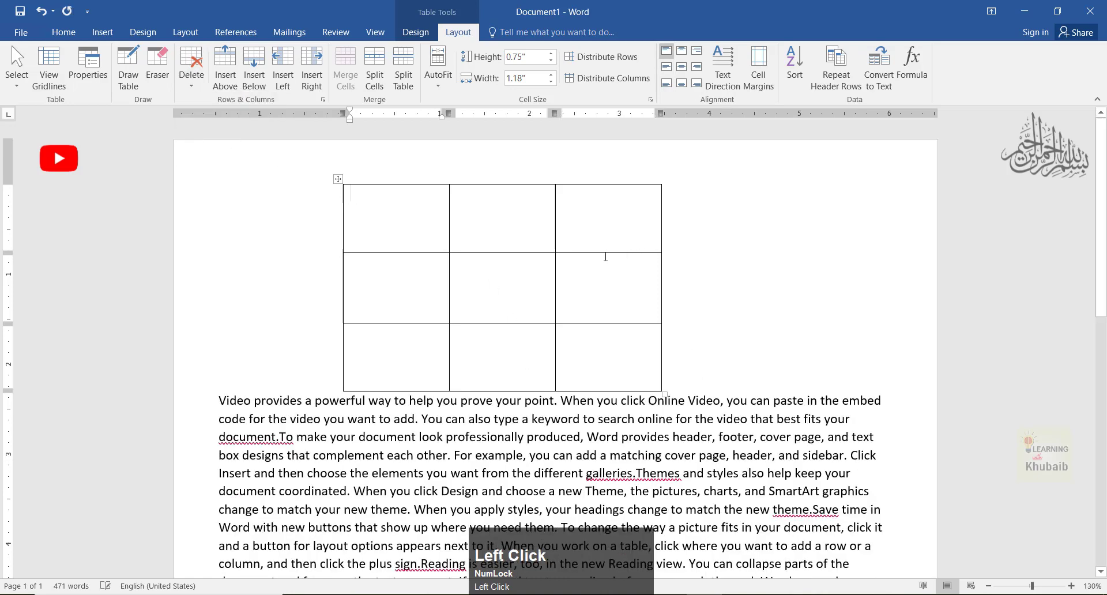
key(ctrl+z)
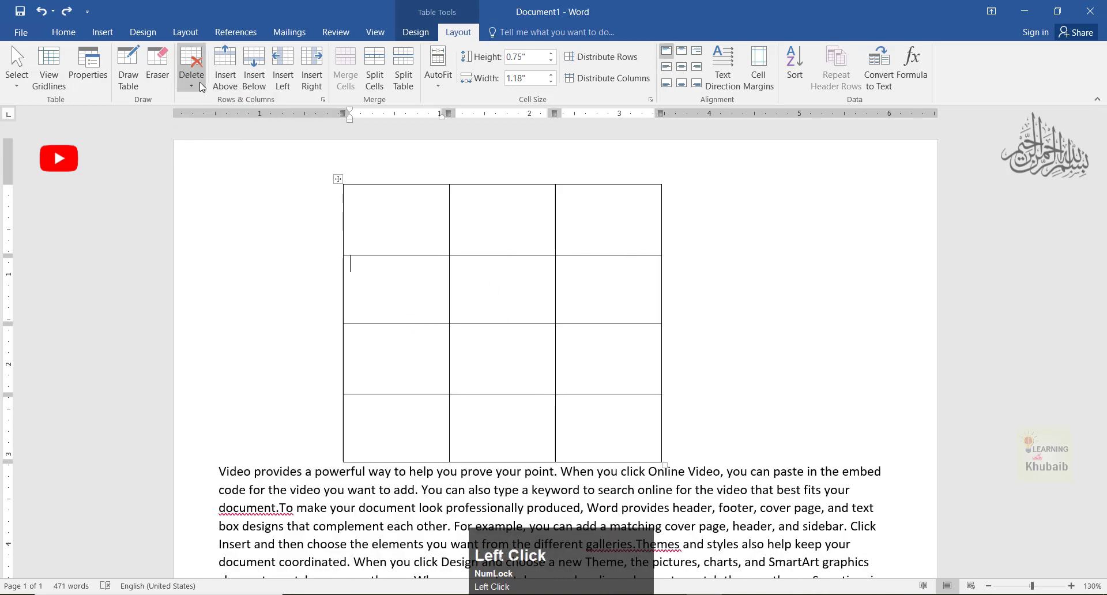
click(201, 87)
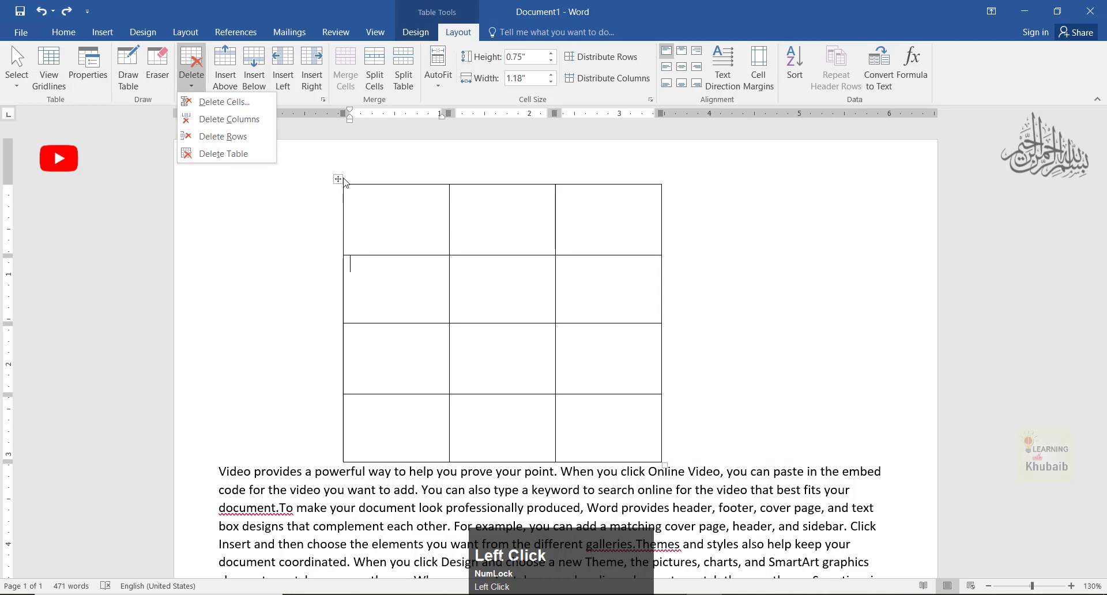
click(457, 337)
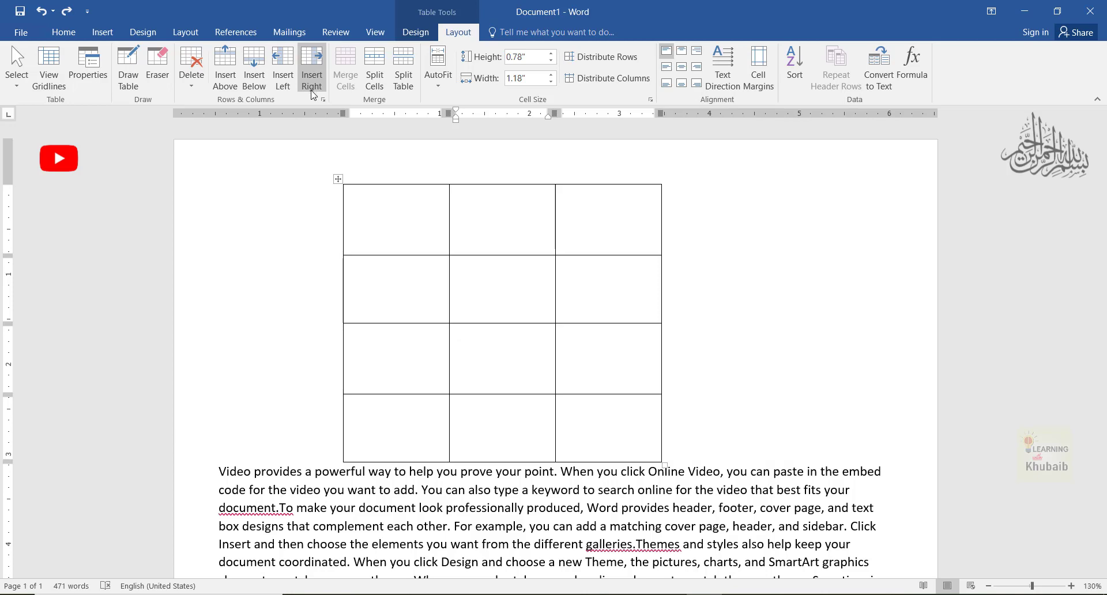
click(598, 245)
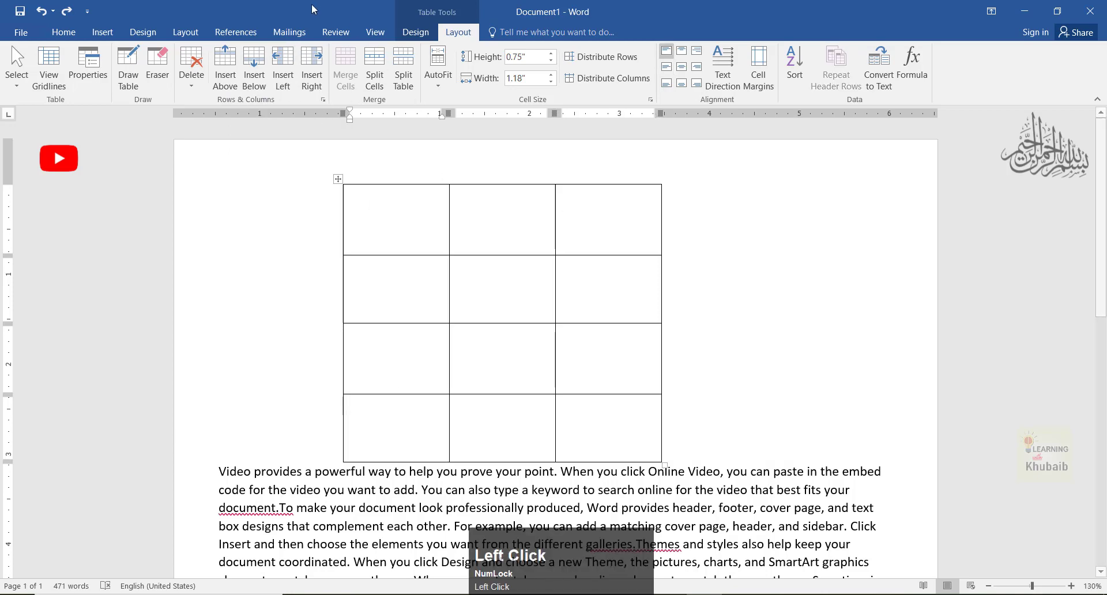
Insert a new row above the table's first row.
click(374, 224)
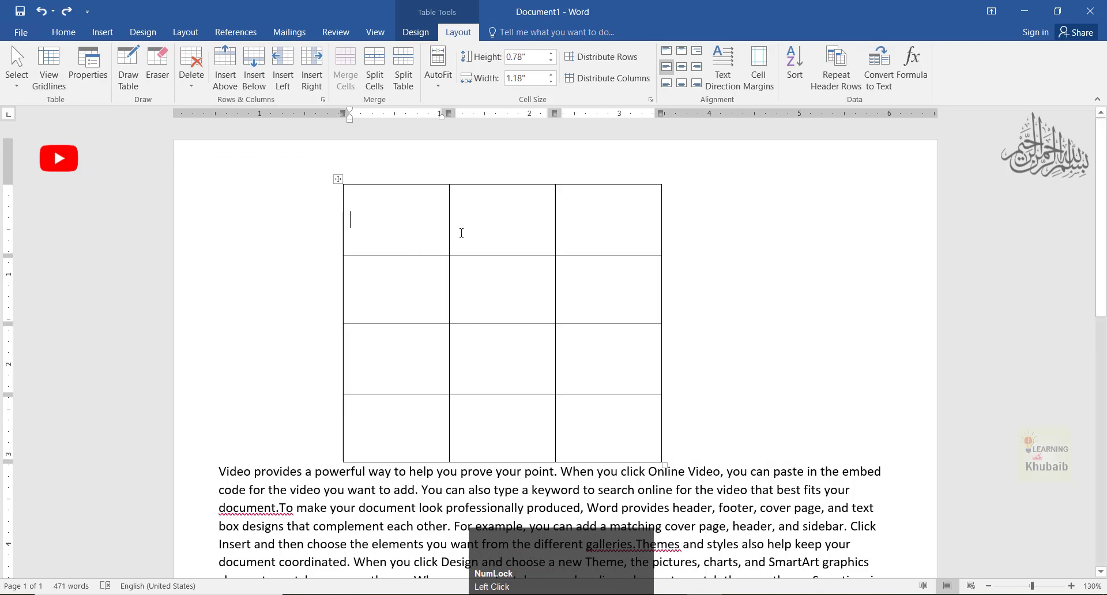
click(232, 93)
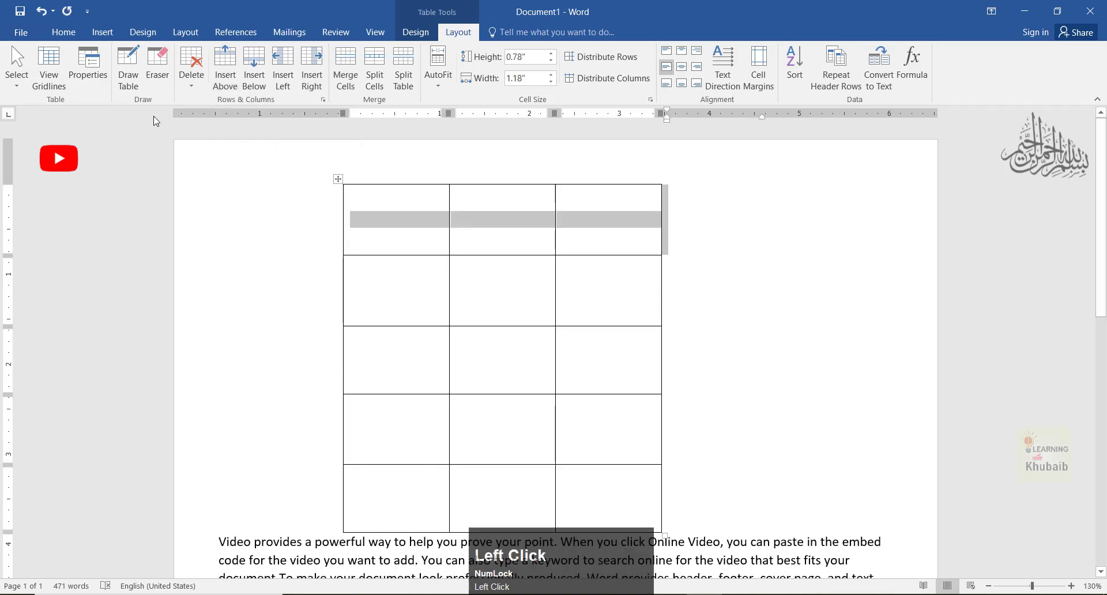
drag(420, 249, 656, 257)
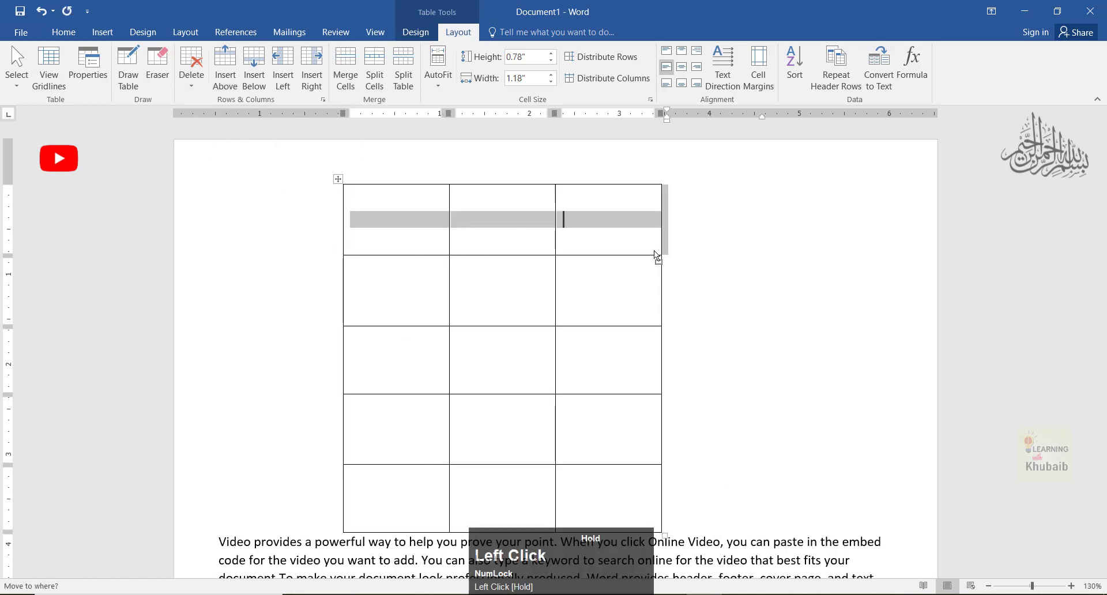
drag(514, 229, 427, 221)
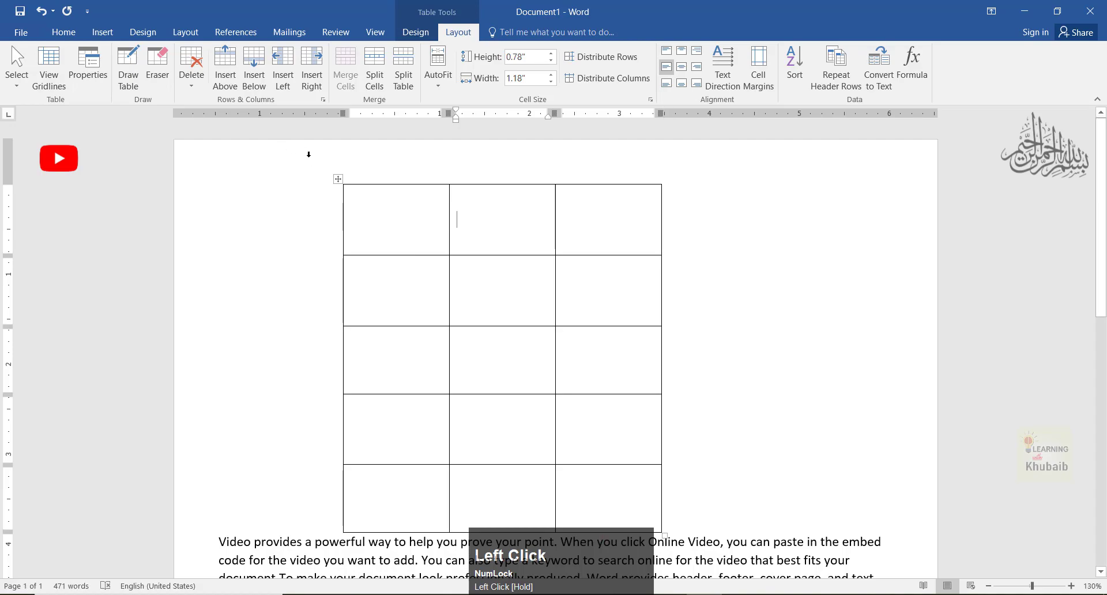
Insert a new row below the table's last row and undo the insertion.
click(492, 406)
scroll(462, 252, down, 6)
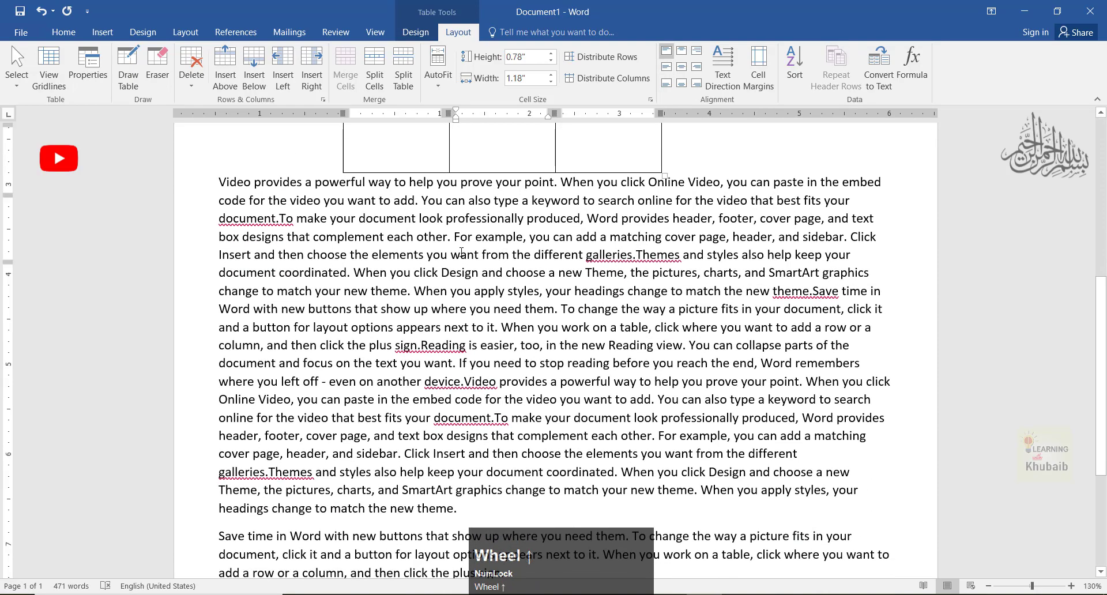
scroll(461, 252, up, 2)
click(461, 234)
click(253, 69)
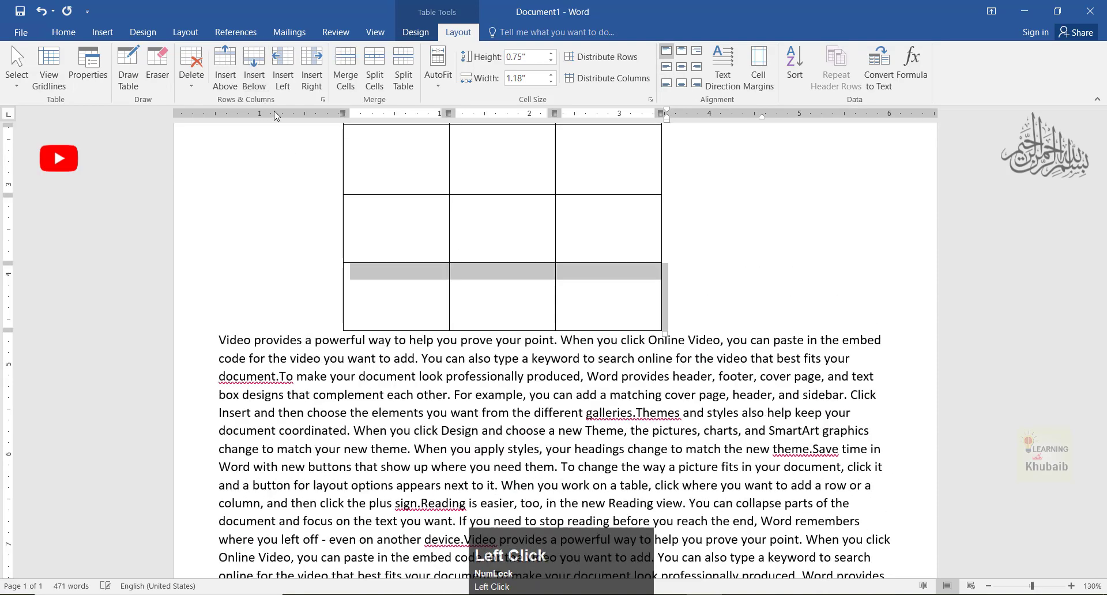
click(548, 313)
key(ctrl+z)
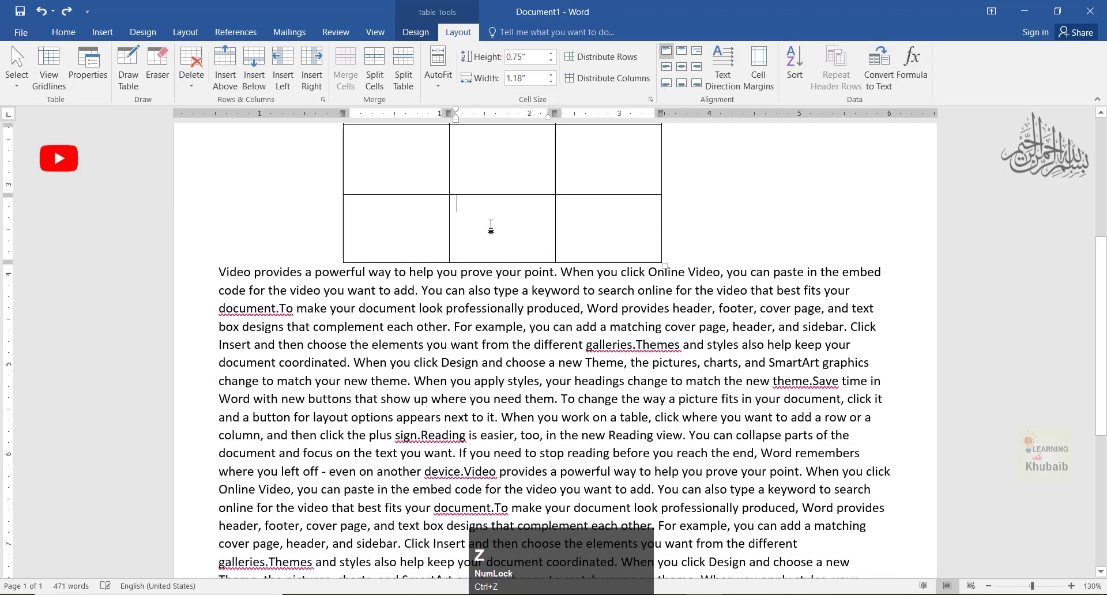
Fill the last row's cells with the sample texts "gfsdg", "fgfgf" and "fdsfsdf", and place the cursor in its middle cell.
click(479, 232)
text(fgfgf)
click(370, 211)
text(gfsdg)
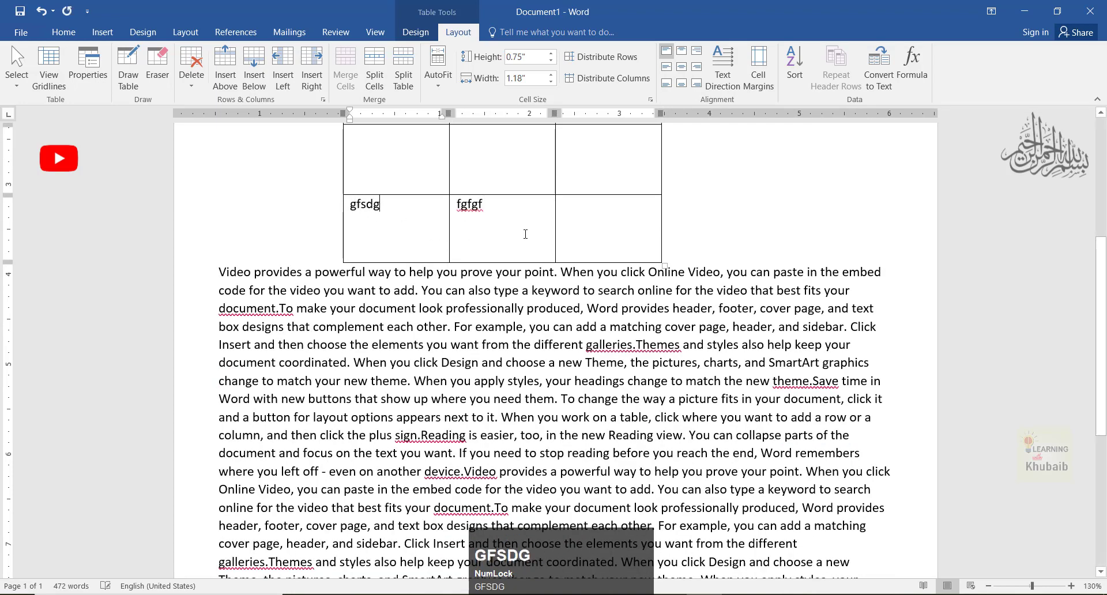
click(583, 224)
text(fdsfsdf)
click(502, 213)
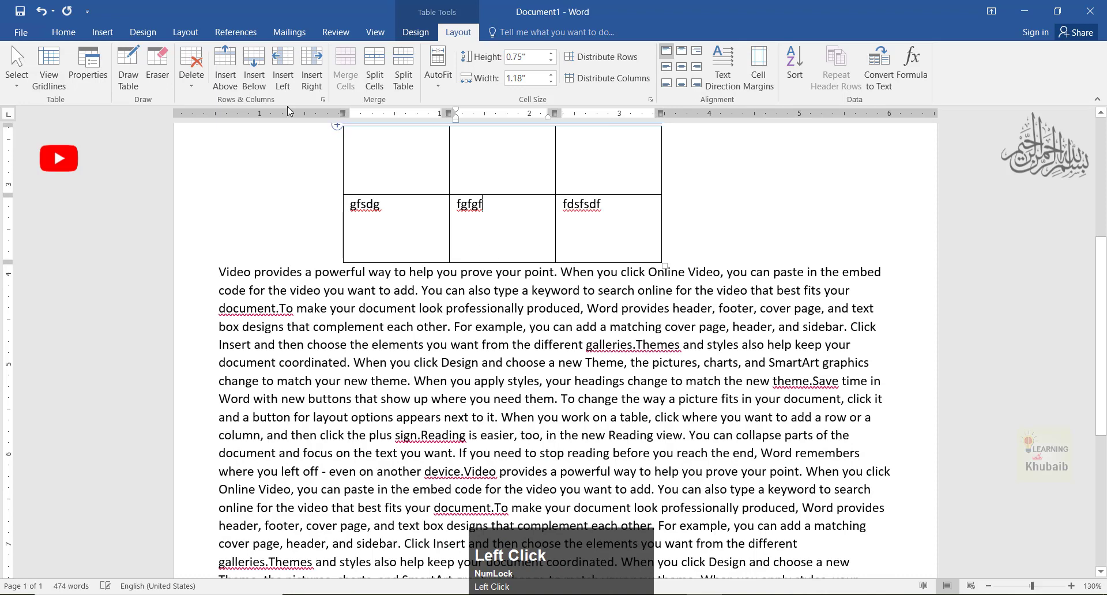
Insert a new row below the row containing "fgfgf" and undo the insertion.
click(253, 69)
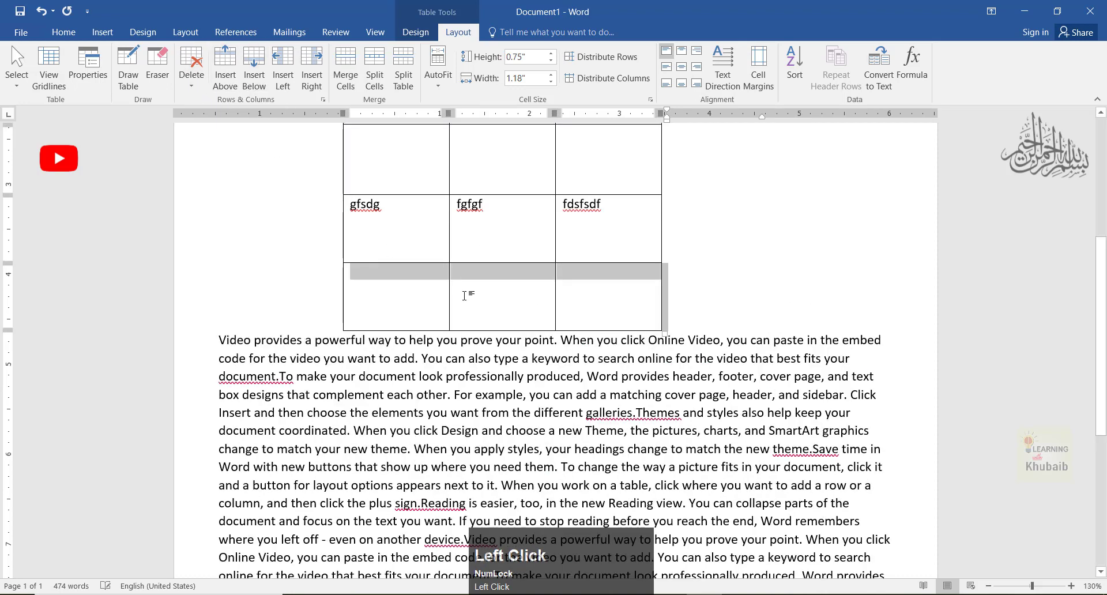
click(519, 314)
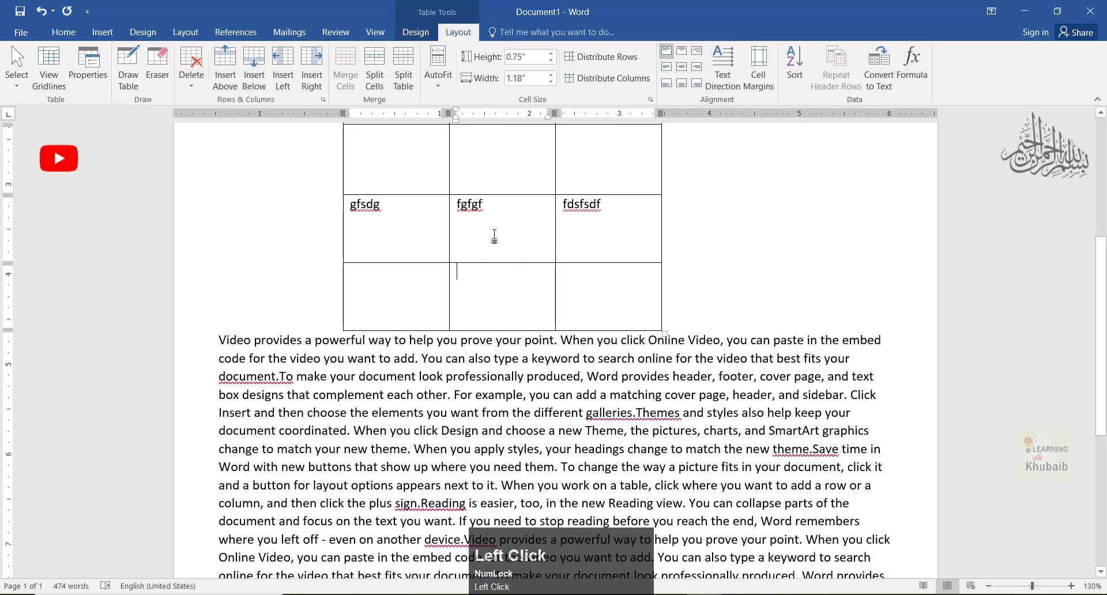
key(ctrl+z)
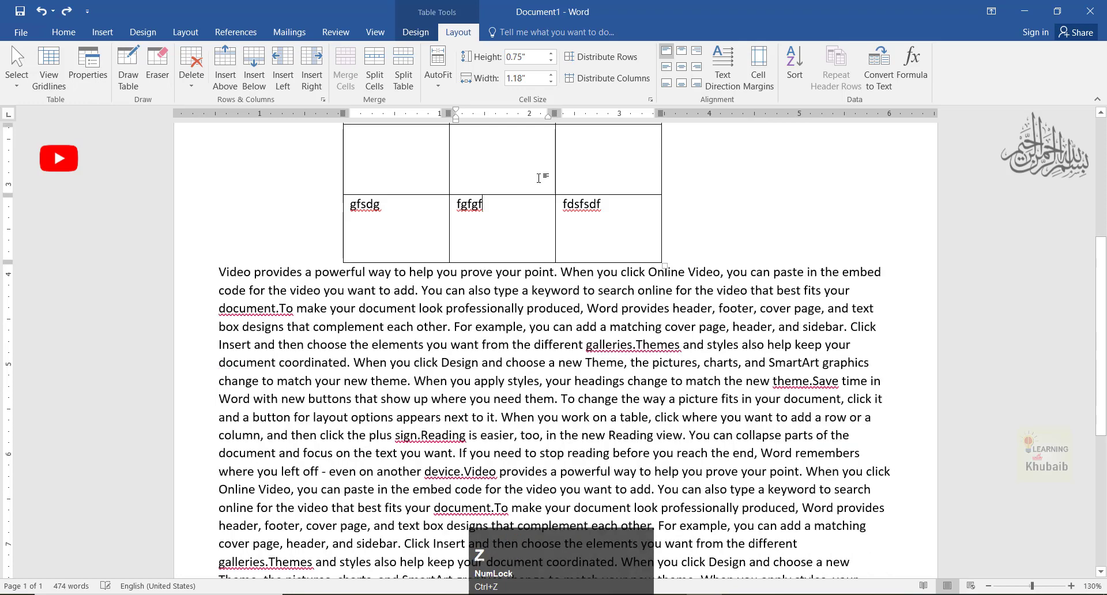
Fill the first column's top four cells with the sample texts "scav", "vdad", "dvvdfb" and "gdsg".
scroll(365, 173, up, 3)
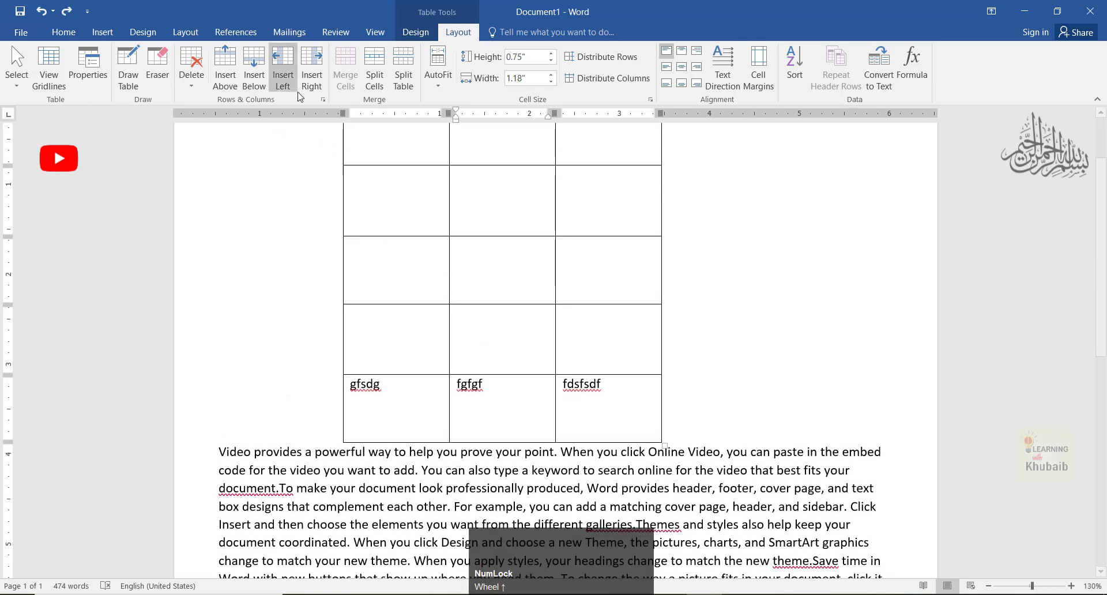
scroll(445, 225, up, 2)
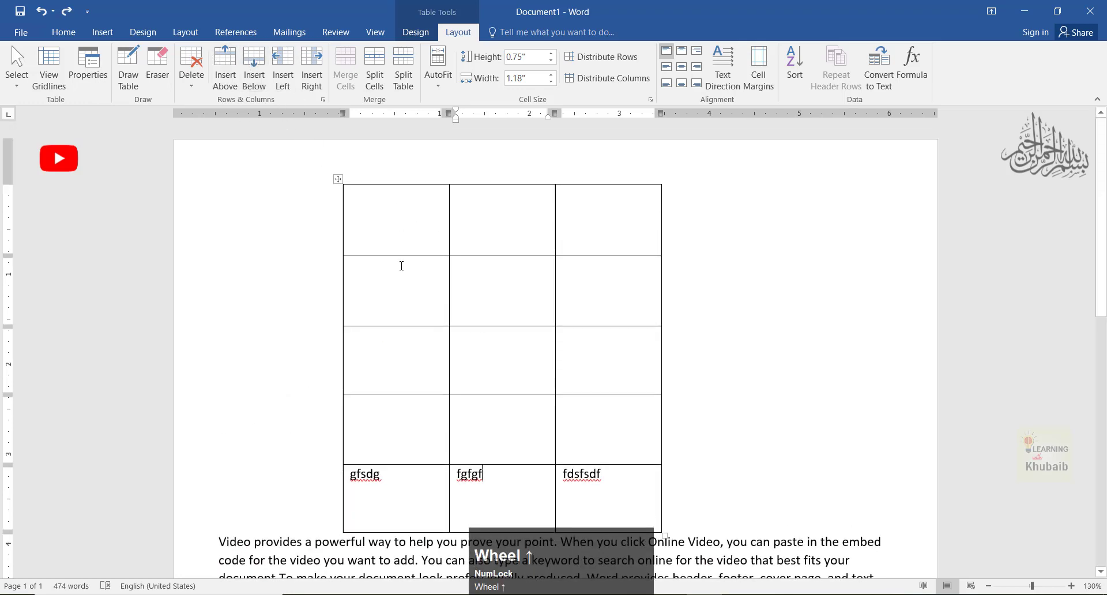
click(398, 252)
click(387, 212)
text(xx)
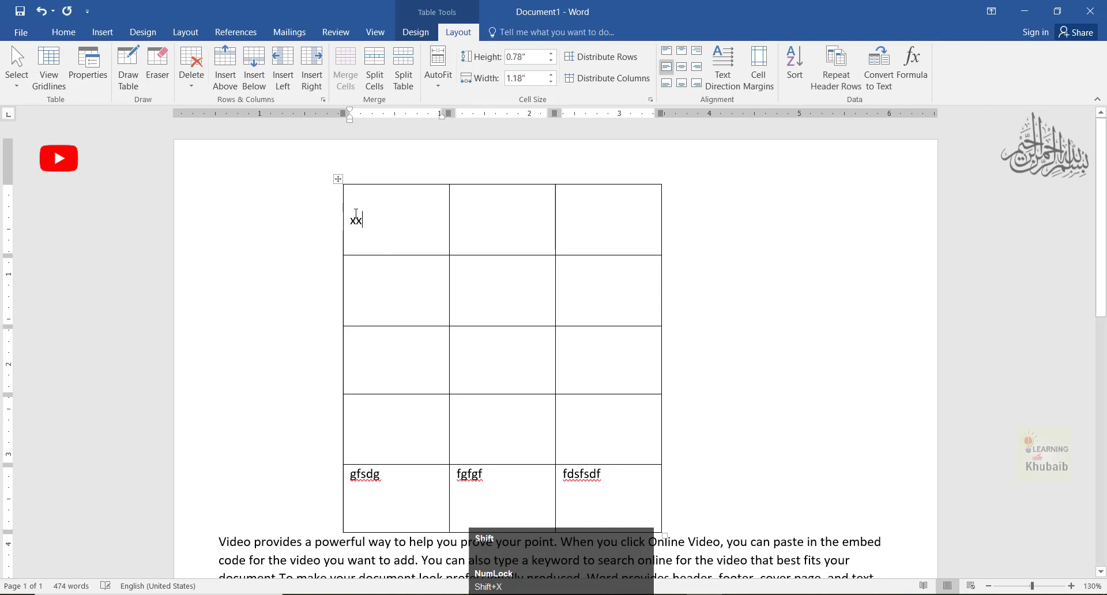
click(353, 278)
text(vdad)
double_click(354, 219)
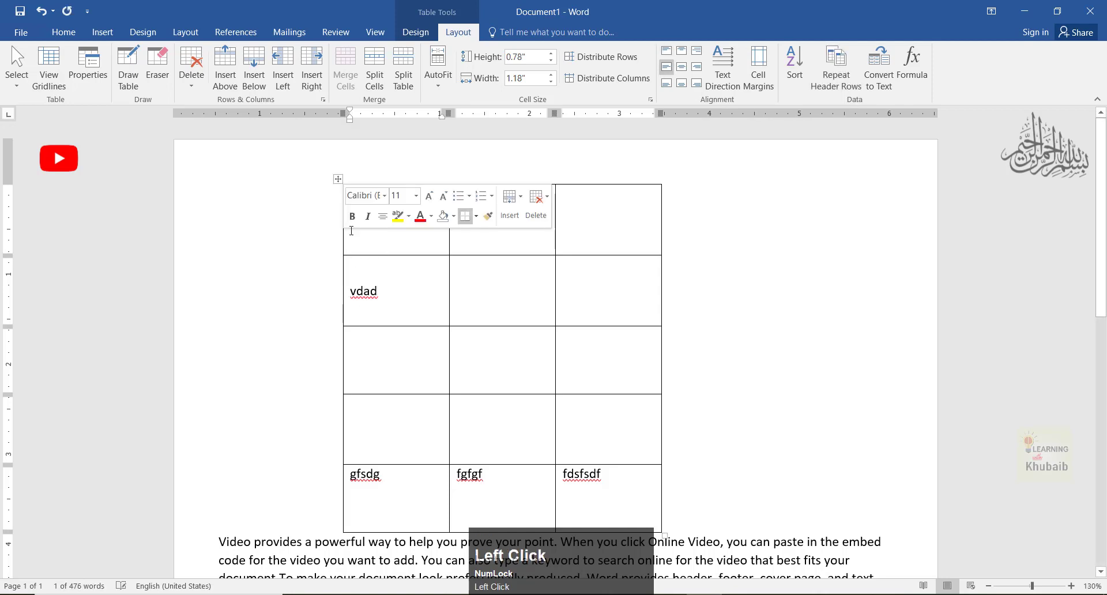
text(scav)
click(375, 364)
text(dvvdfb)
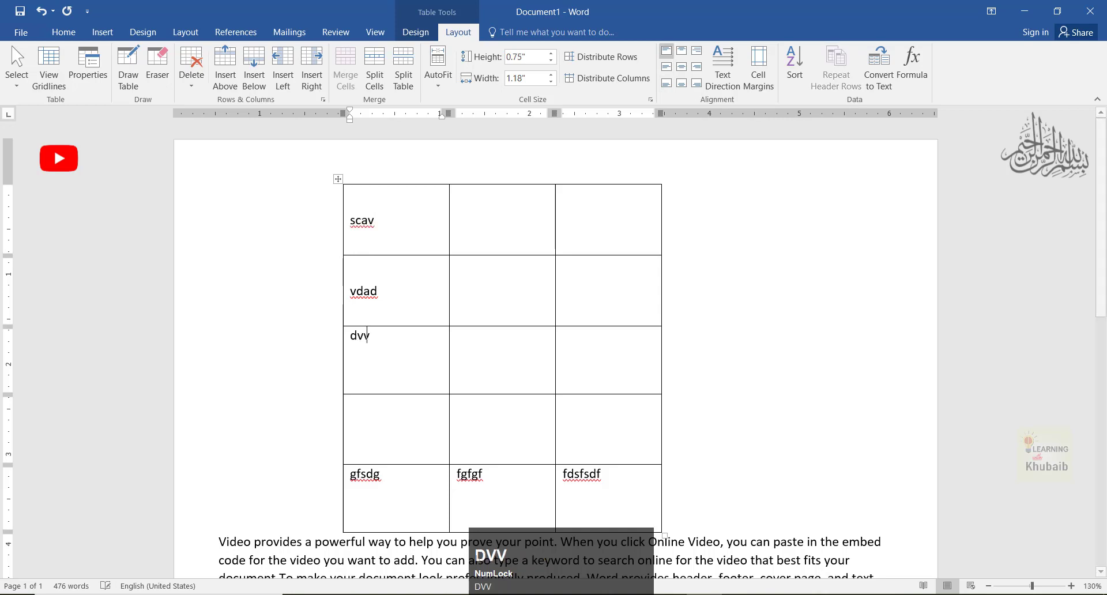
click(381, 405)
text(gdsg)
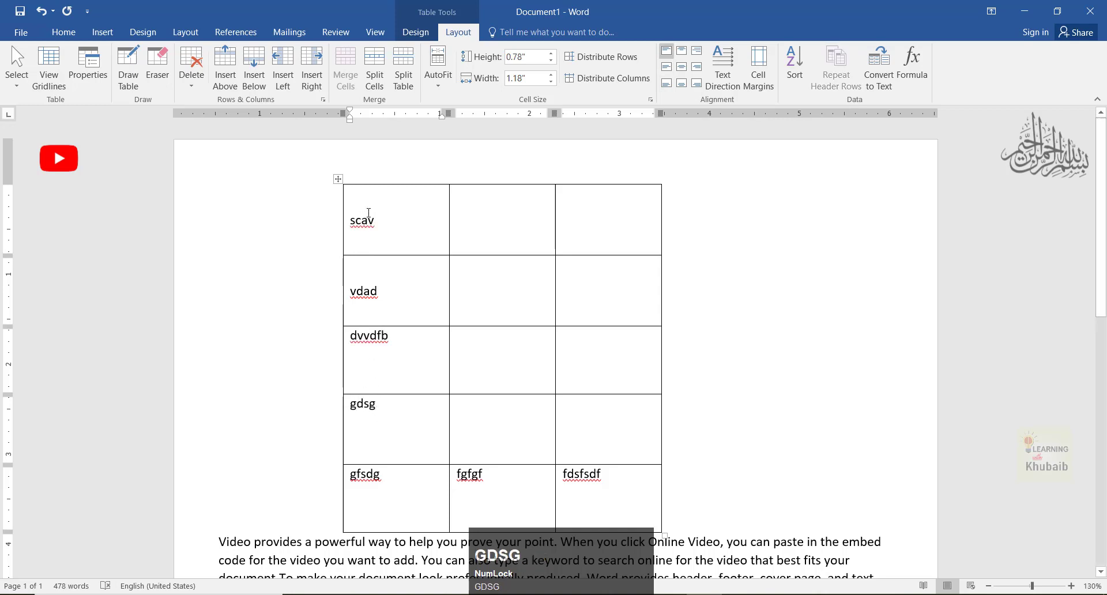
Insert a new column to the left of the first column and undo the insertion.
click(369, 212)
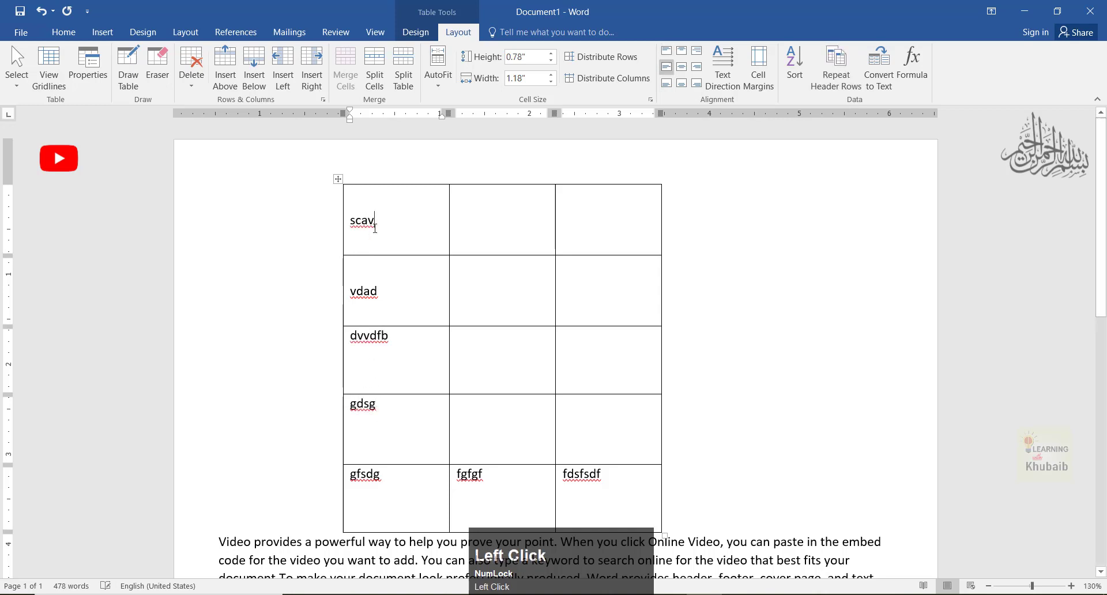
click(277, 74)
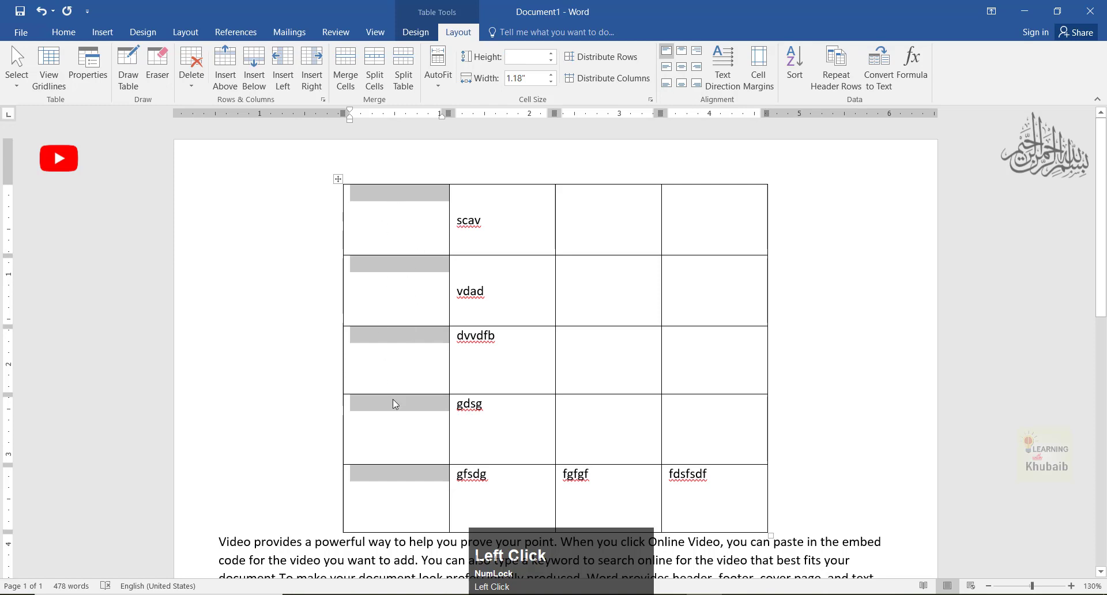
click(685, 235)
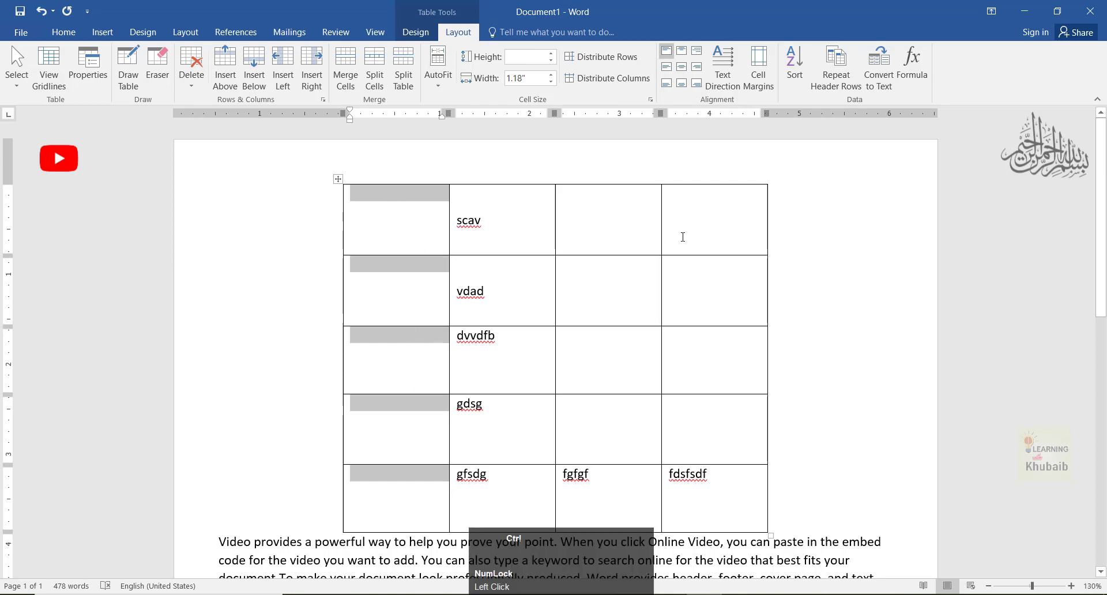
key(ctrl+z)
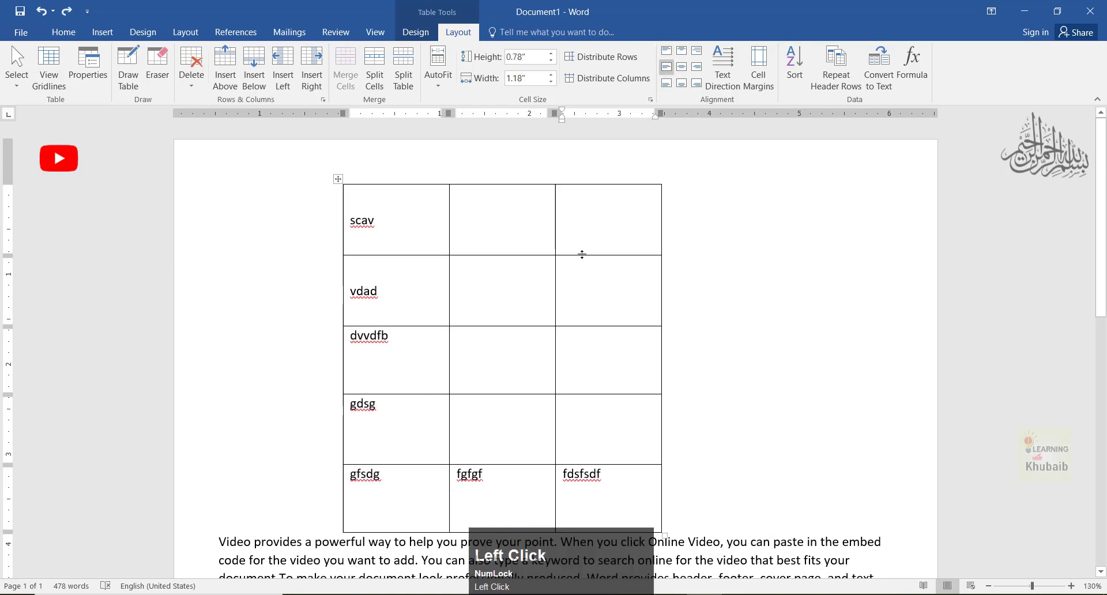
Fill the third column's top four cells with the sample texts "R ggrg", "greg", "h" and "hra".
text(R ggrg)
click(596, 320)
text(greg)
click(609, 369)
text(h)
click(625, 430)
text(hra)
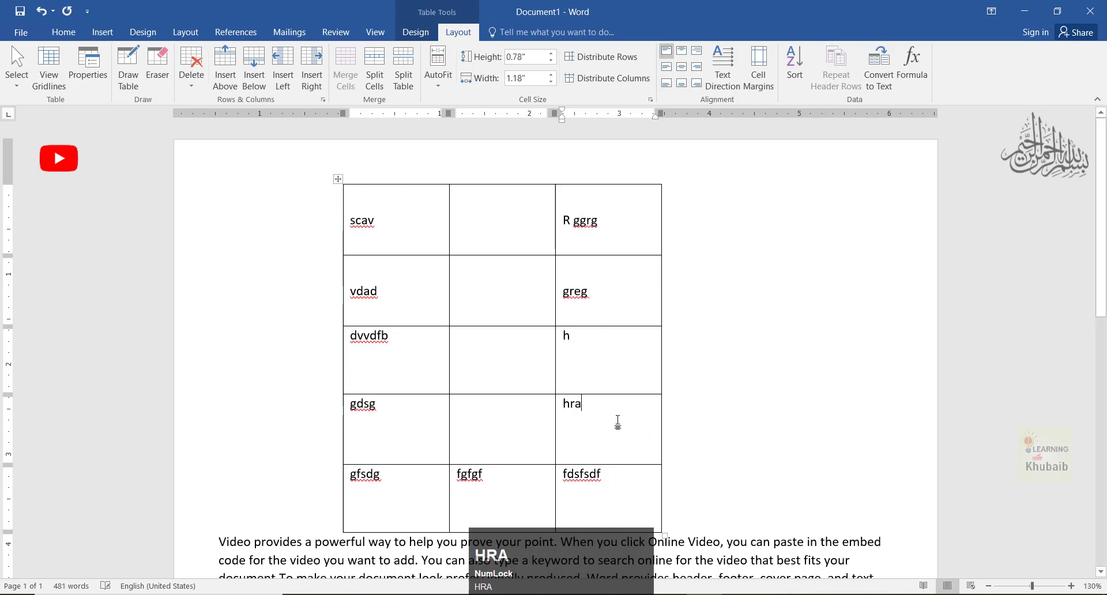
Insert a new column to the right of the table's third column.
click(611, 238)
click(312, 68)
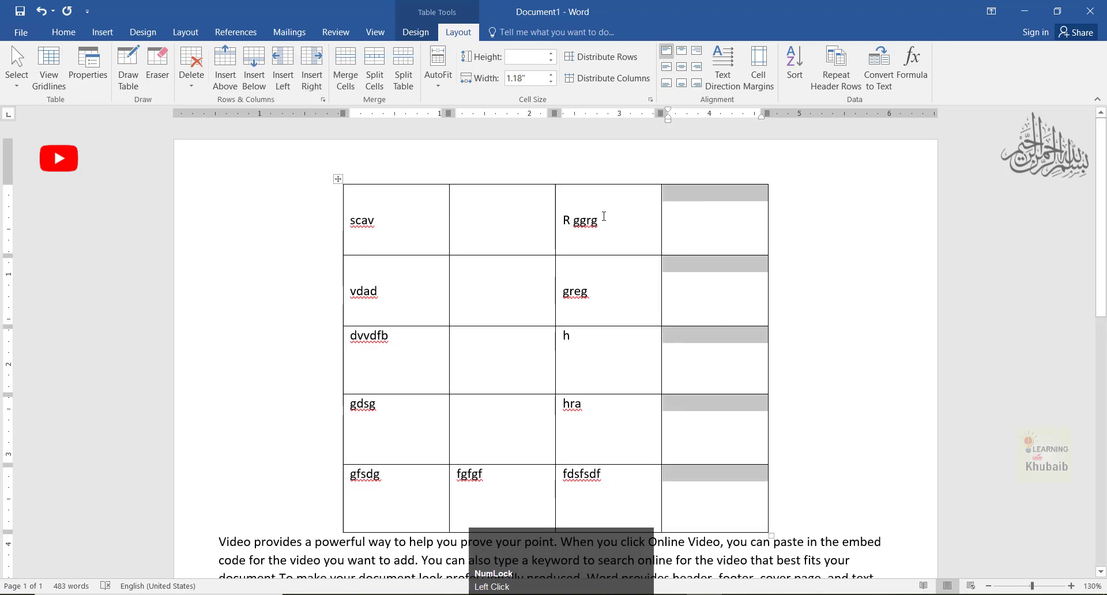
scroll(716, 282, down, 4)
scroll(713, 304, up, 4)
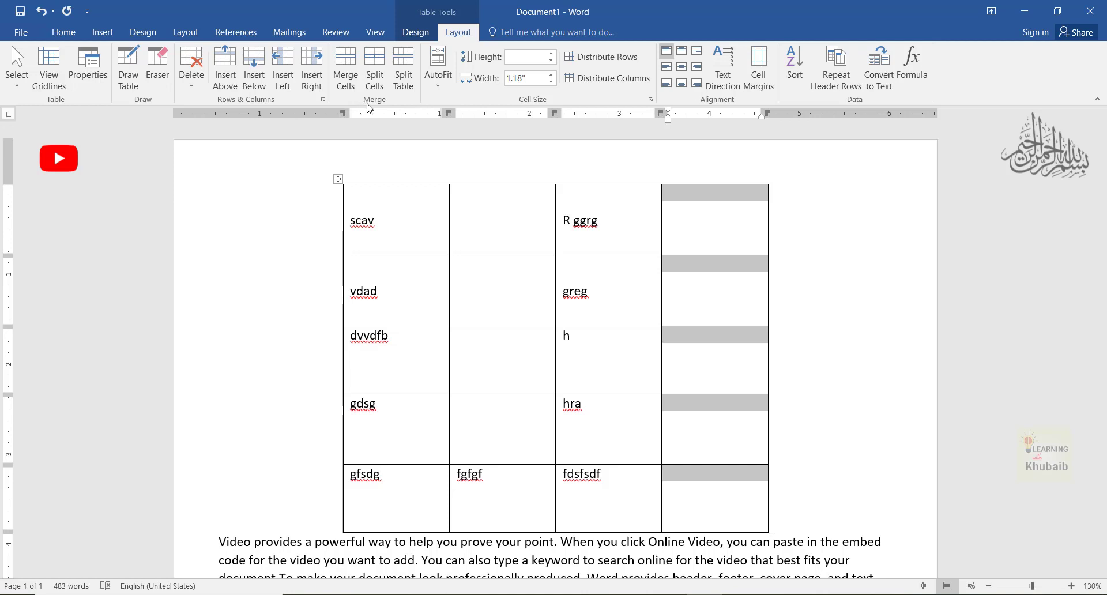
Clear the sample texts from the first and third cells of the table's first row.
double_click(362, 221)
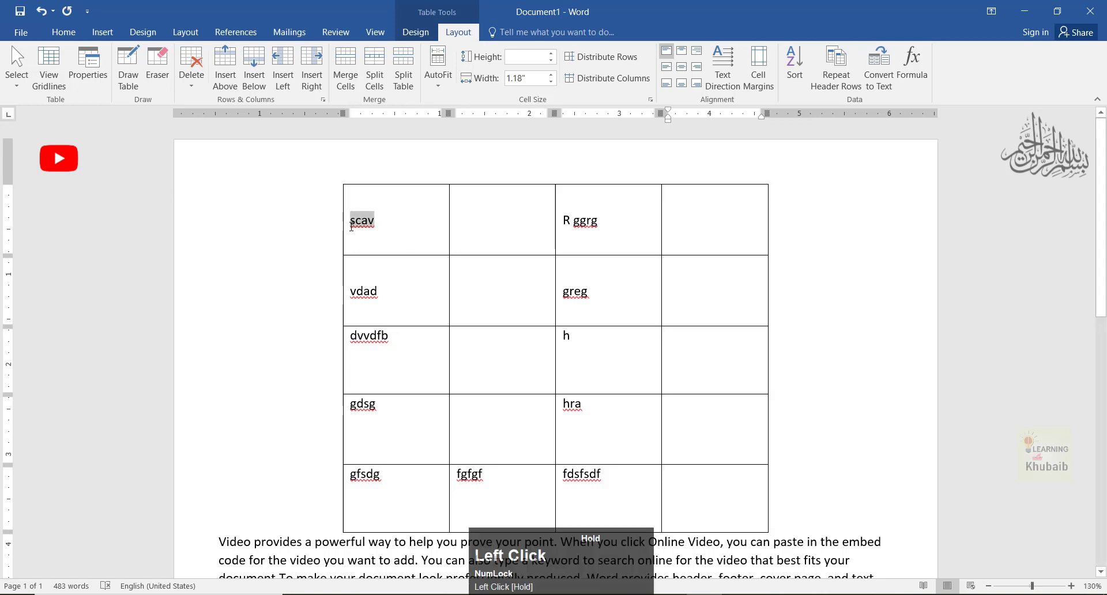
key(Delete)
drag(604, 225, 568, 230)
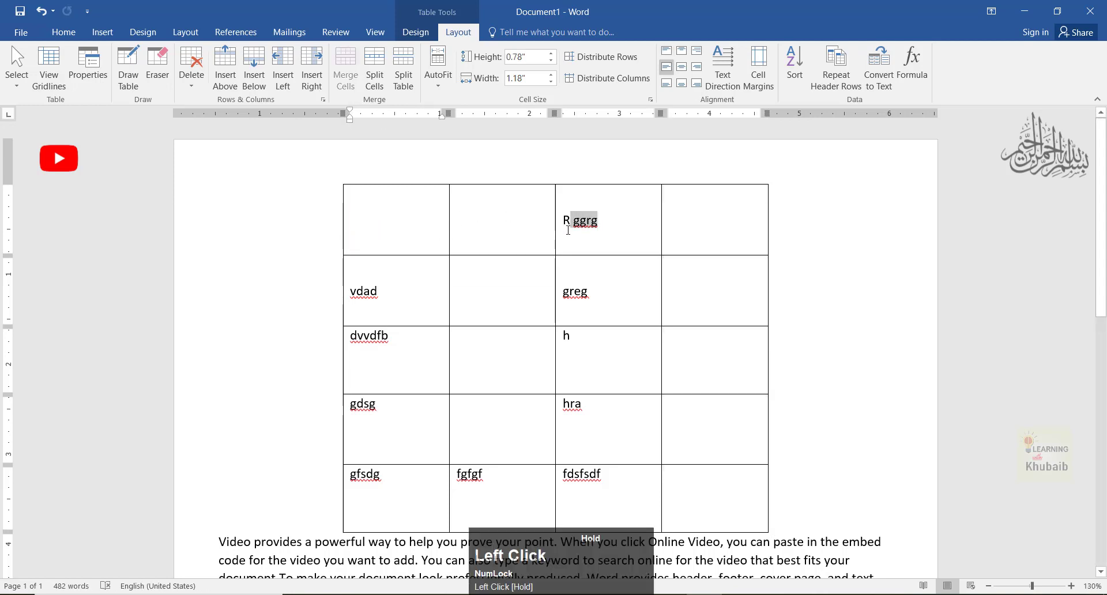
key(Delete)
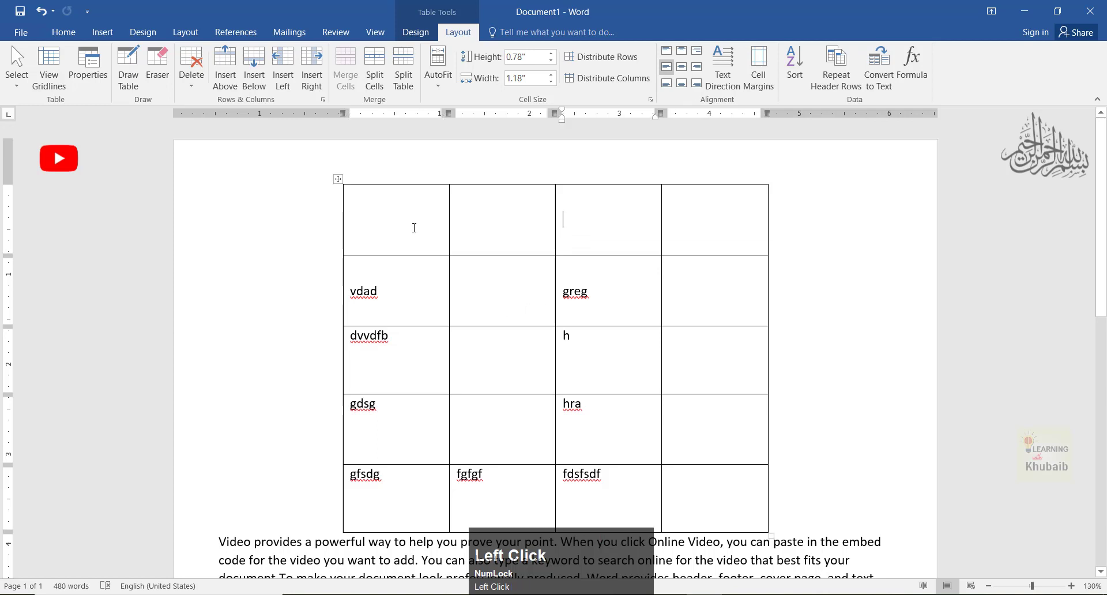
Merge the first two cells of the table's first row into one cell.
click(414, 227)
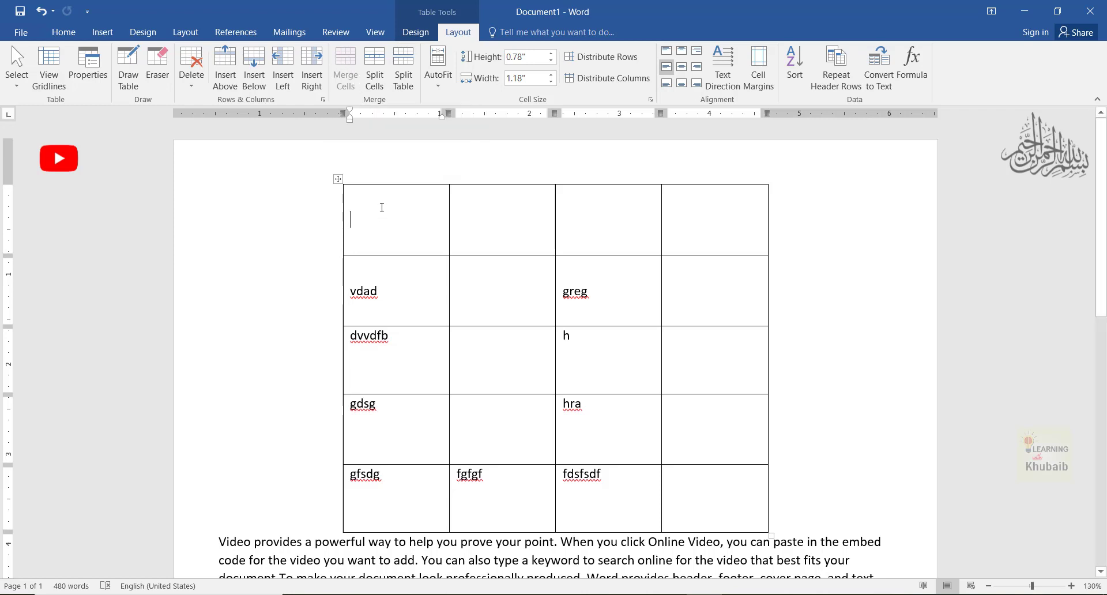
drag(378, 208, 410, 211)
click(417, 200)
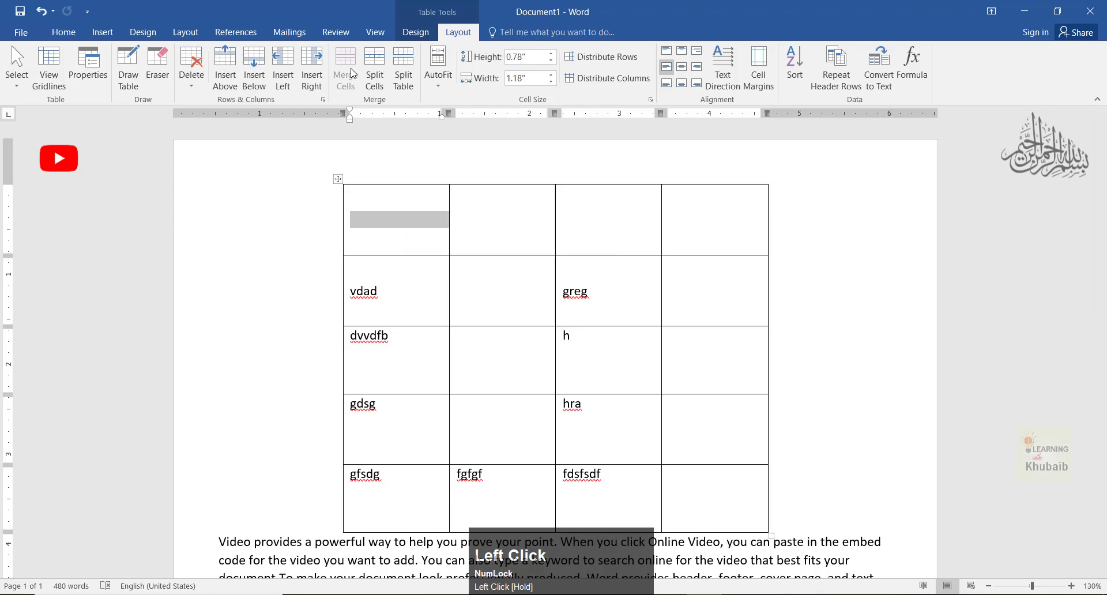
click(471, 222)
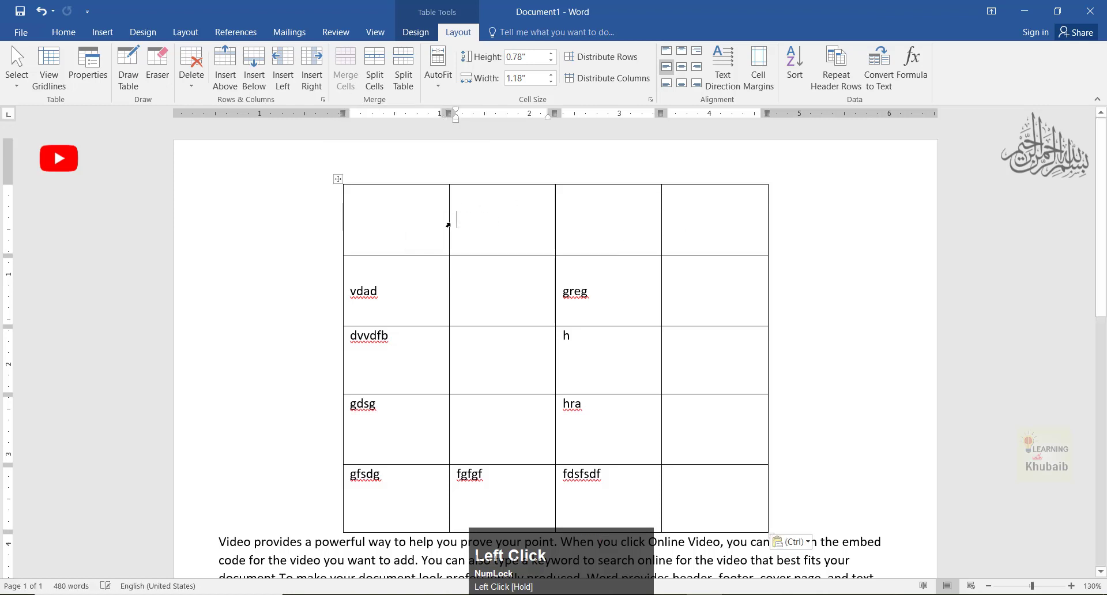
drag(471, 223, 404, 217)
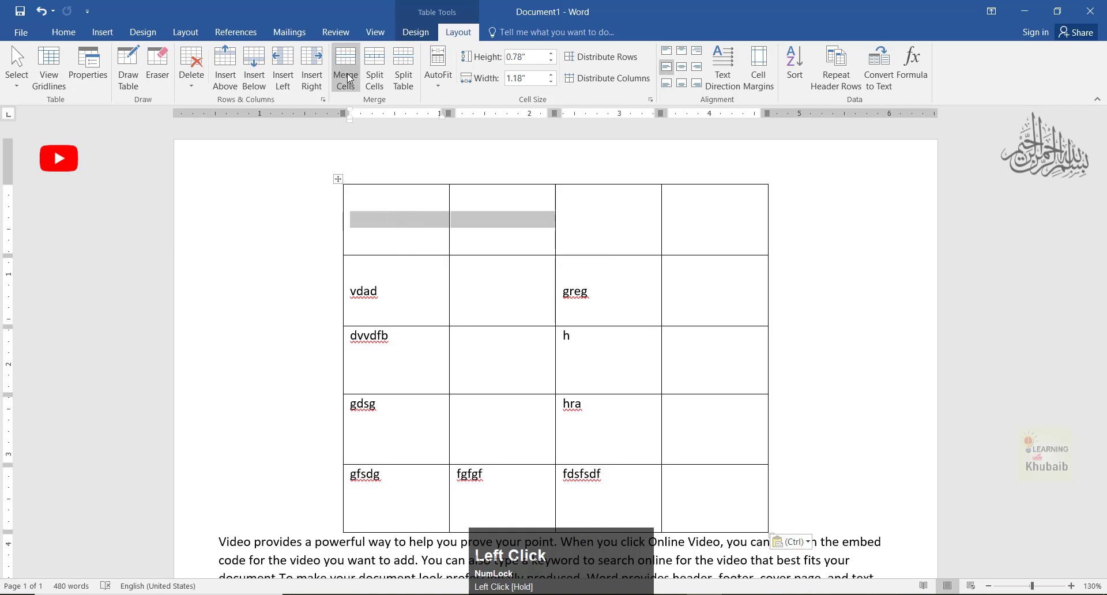
click(349, 78)
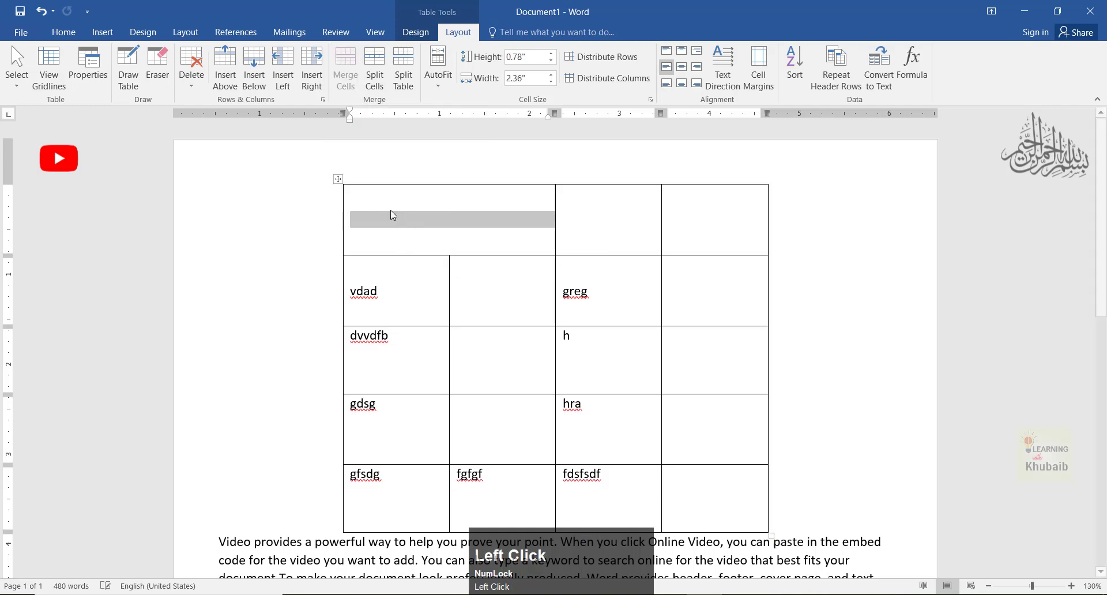
Enter the sample text "vzdfgdgfdgfgdfgdfg" in the merged cell of the first row.
click(415, 225)
text(vz)
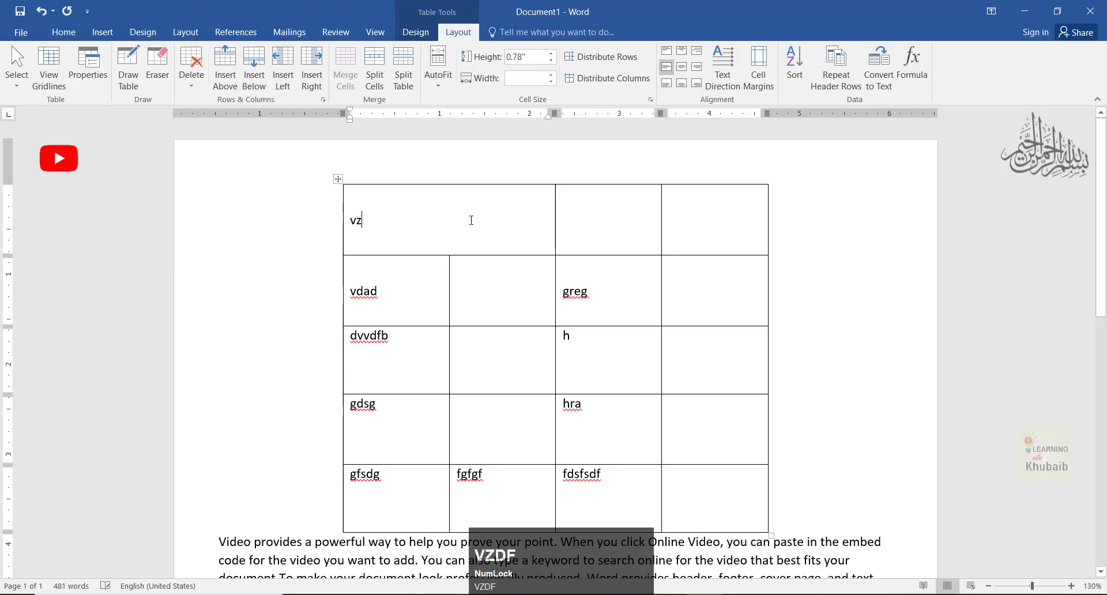
text(dfgdgfdgfgdfgdfg)
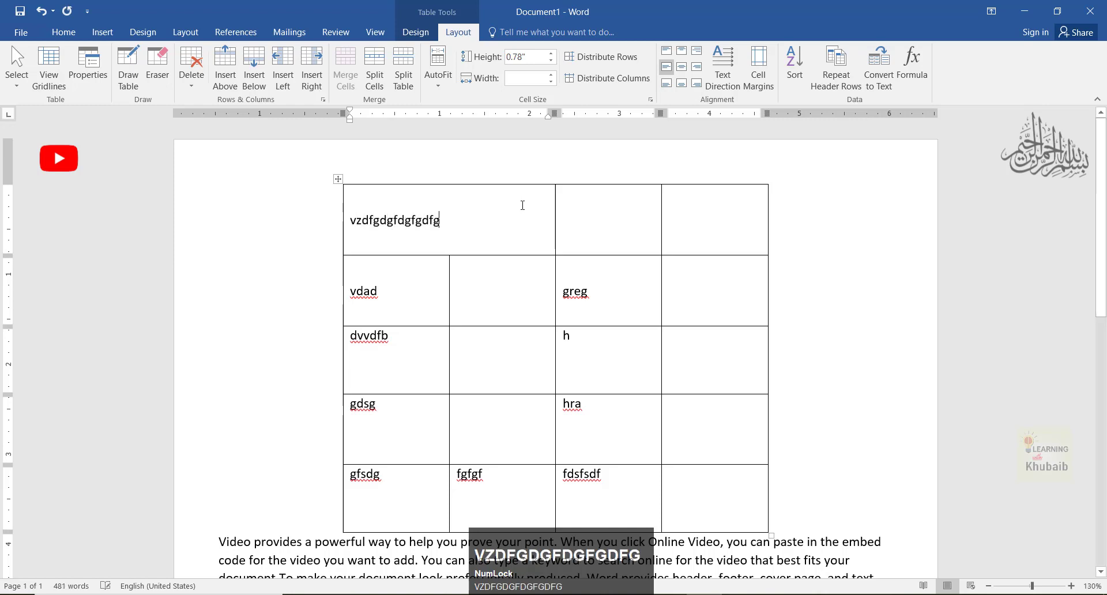
click(565, 215)
text(fgdgdfg)
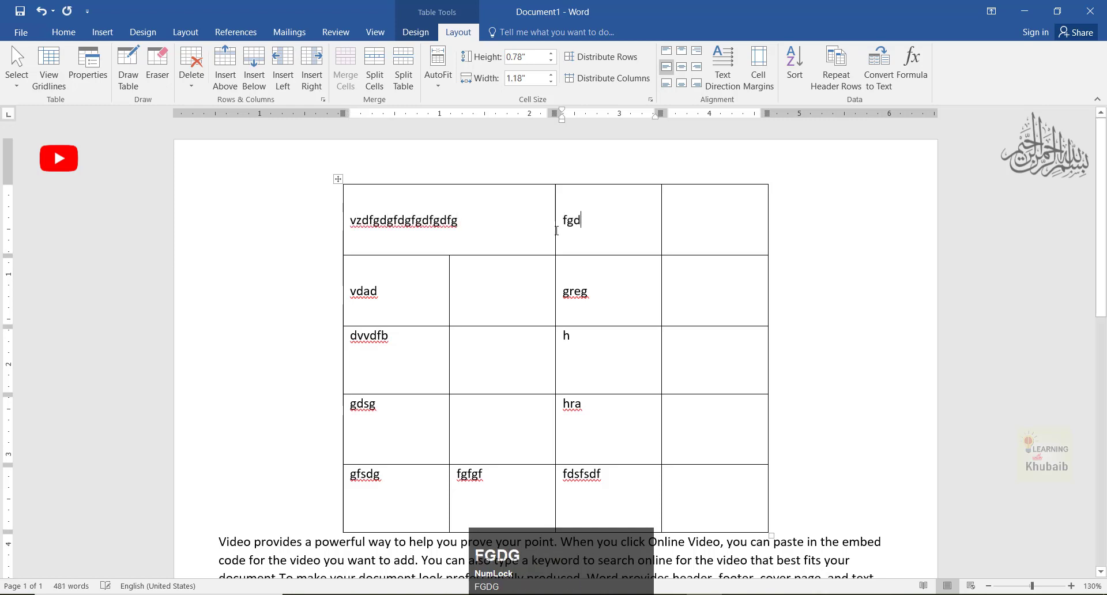
click(674, 225)
text(gfdg)
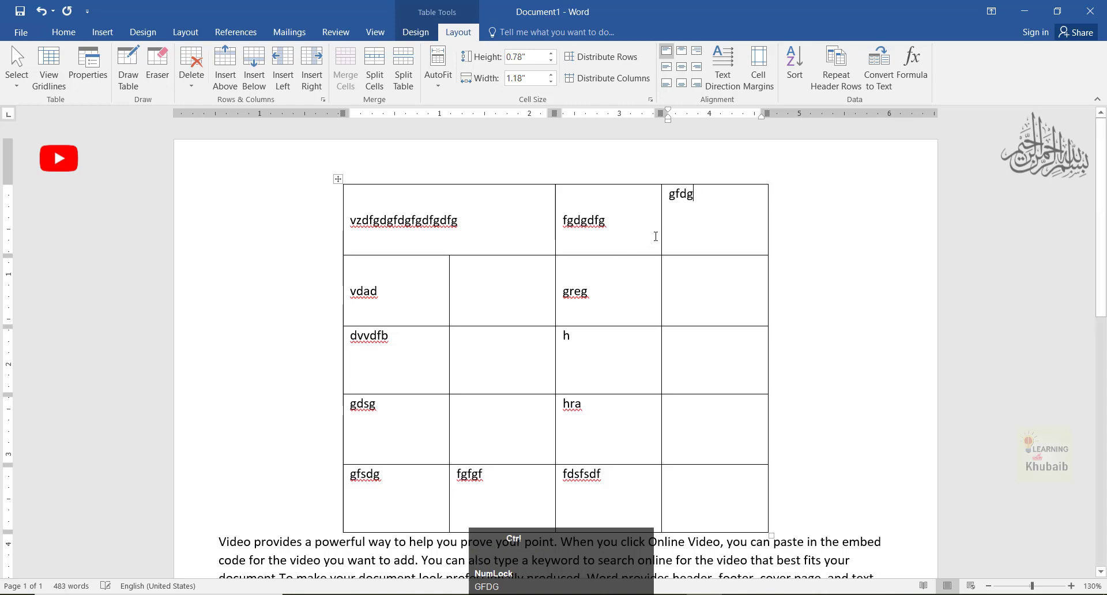
key(ctrl+z)
key(ctrl+z)
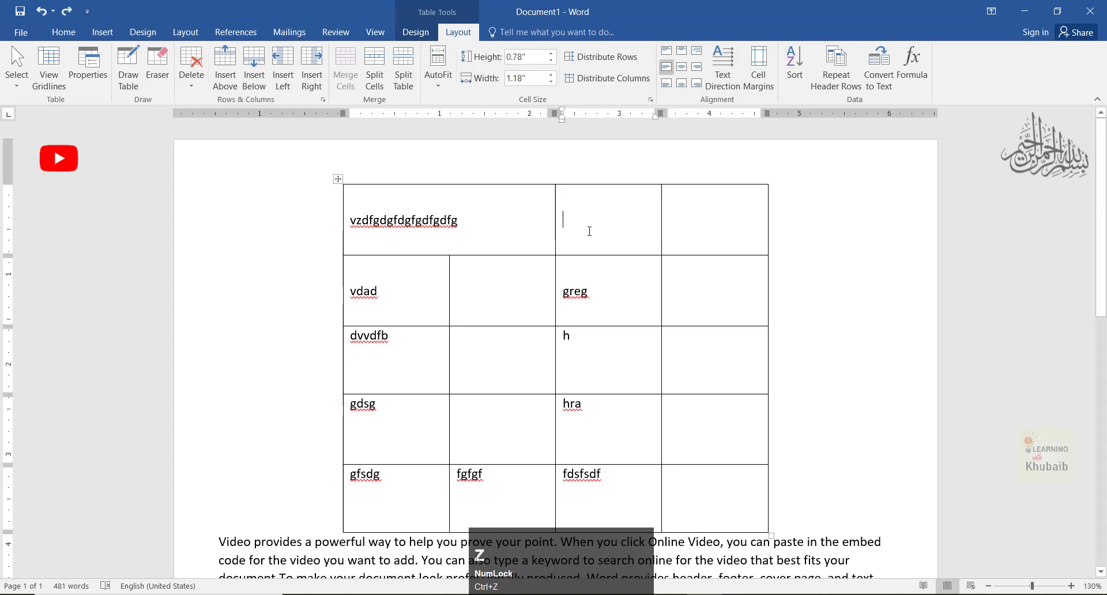
Enter "fgggah" and "gragrhrgag" in the first row's two remaining cells, and centre the last cell's text horizontally and vertically.
text(fggggah)
click(686, 227)
text(gragrhrga)
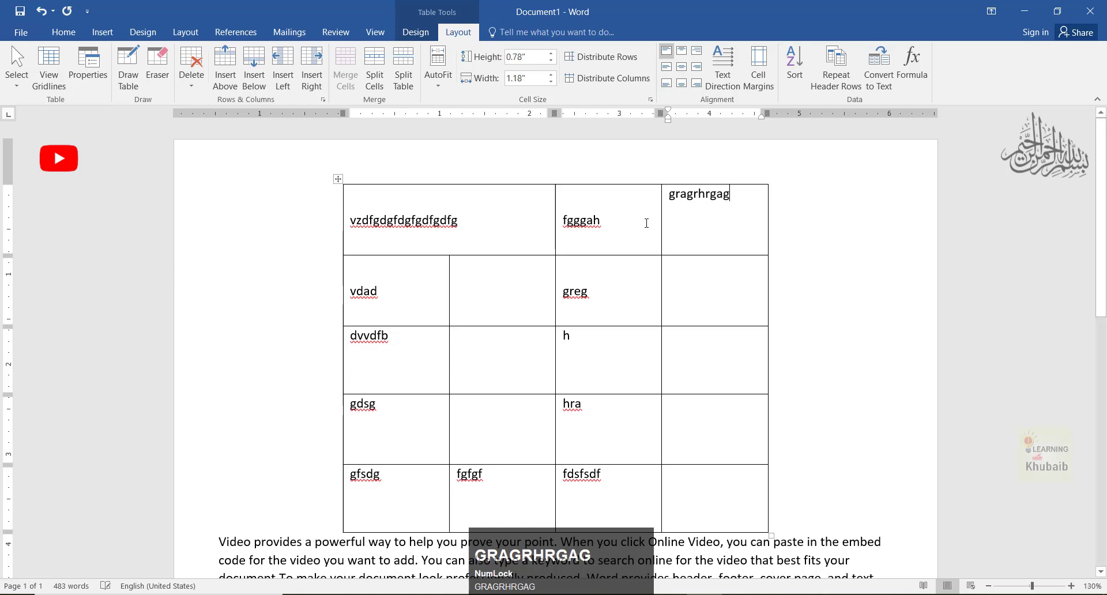
click(682, 67)
click(684, 240)
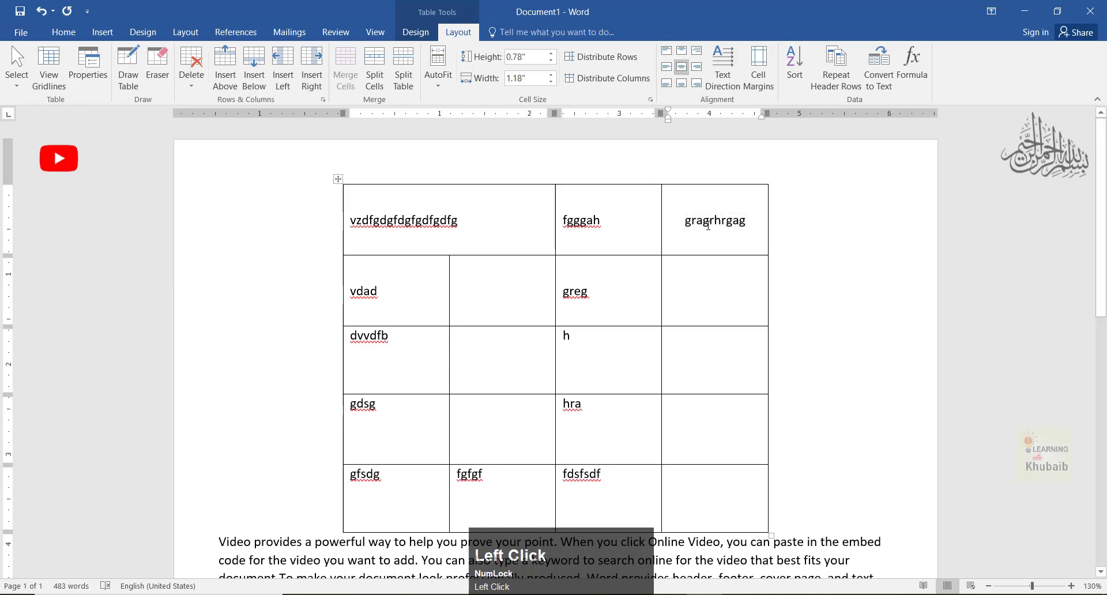
Merge the first row's cells containing "fgggah" and "gragrhrgag" into one cell.
drag(708, 224, 582, 225)
click(352, 73)
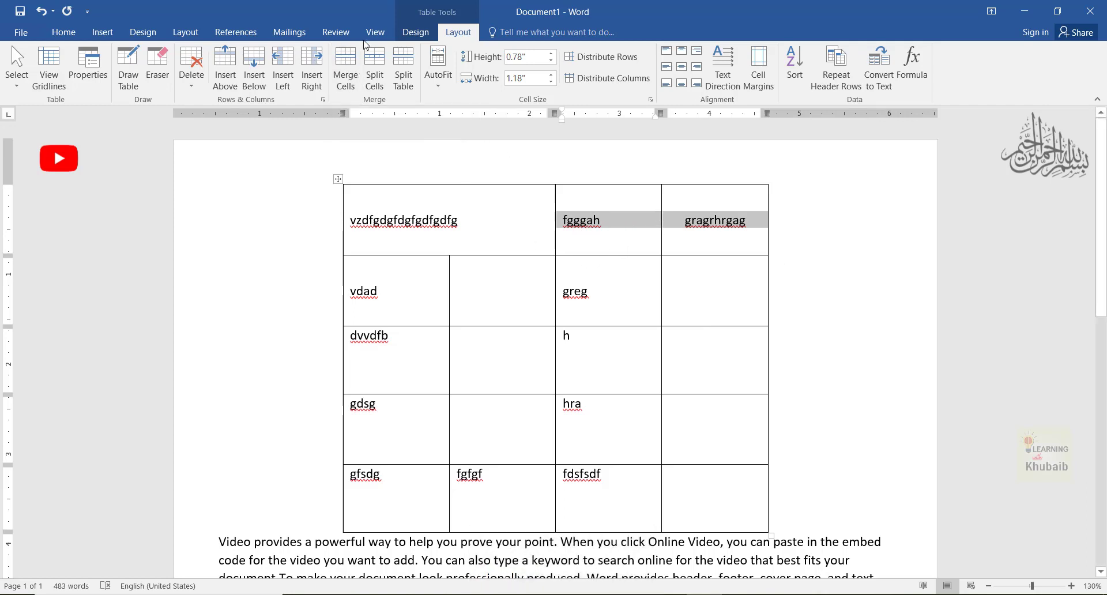
click(353, 68)
click(656, 229)
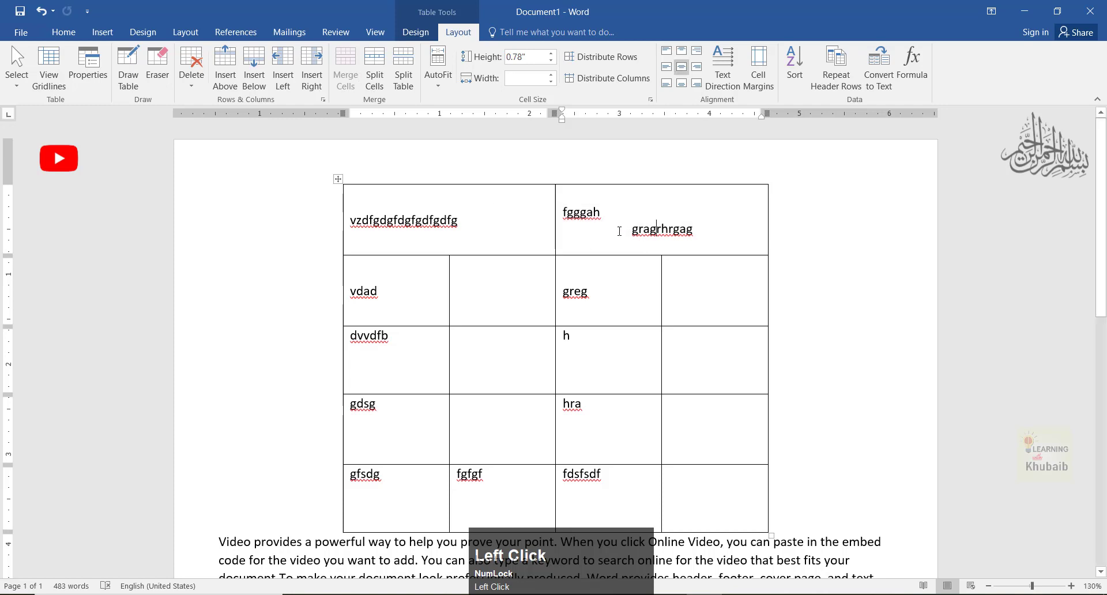
Centre both text lines horizontally and vertically in the first row's merged cell containing "fgggah" and "gragrhrgag".
double_click(602, 215)
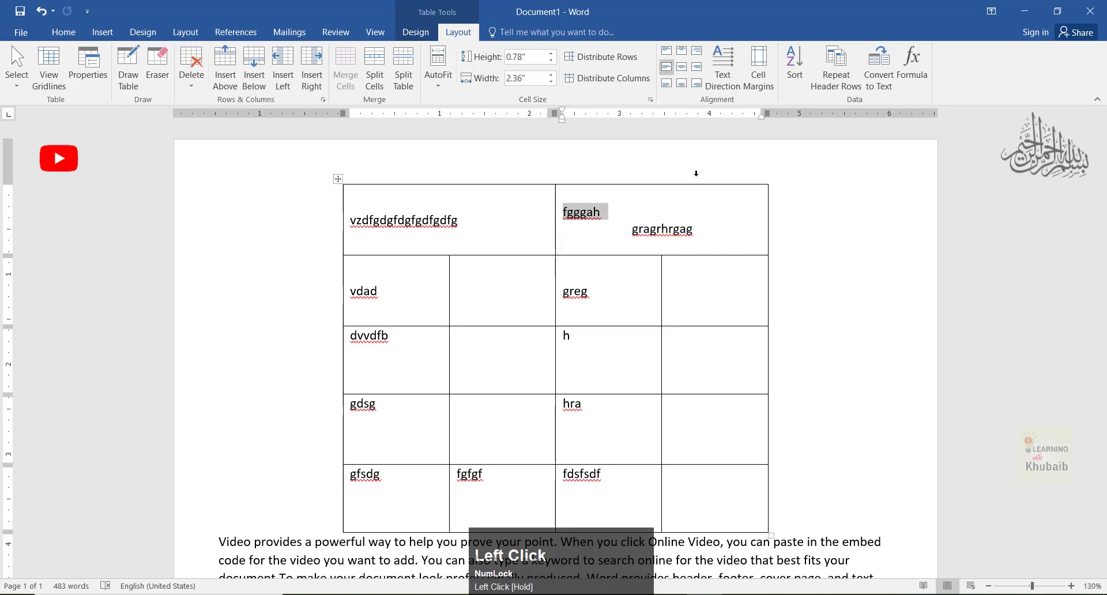
drag(712, 229, 697, 229)
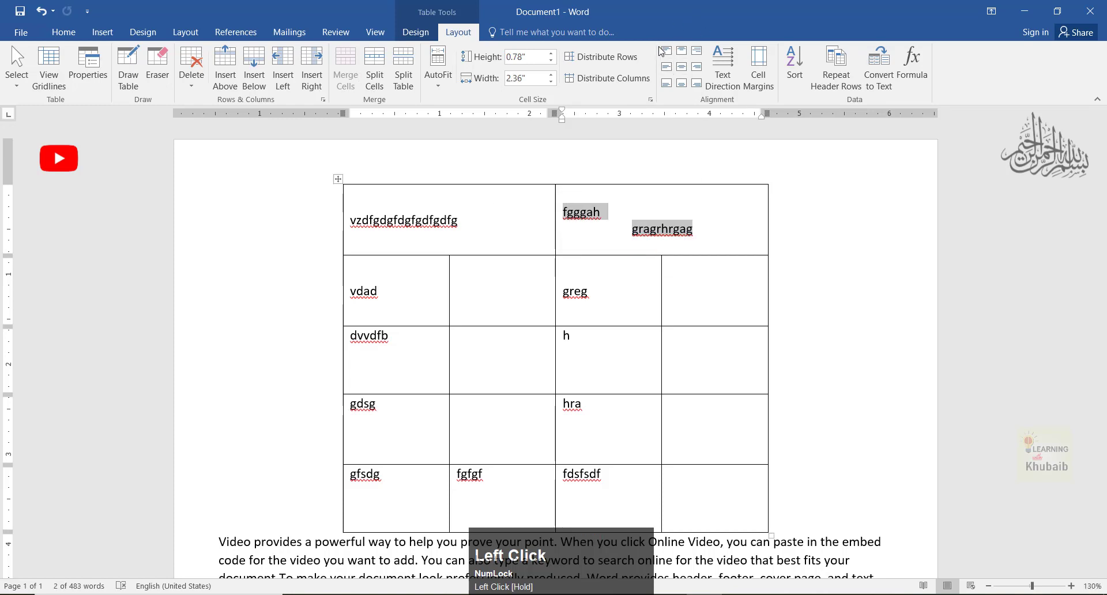
click(681, 66)
click(699, 237)
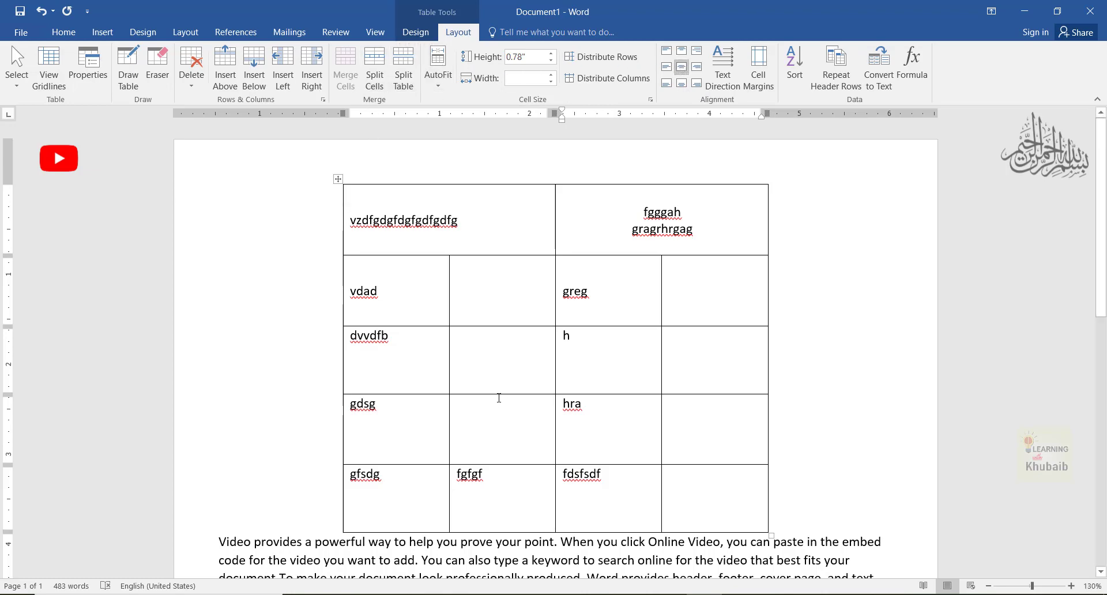
Merge all four cells of the table's last row into one cell, and undo the merge.
scroll(515, 291, down, 3)
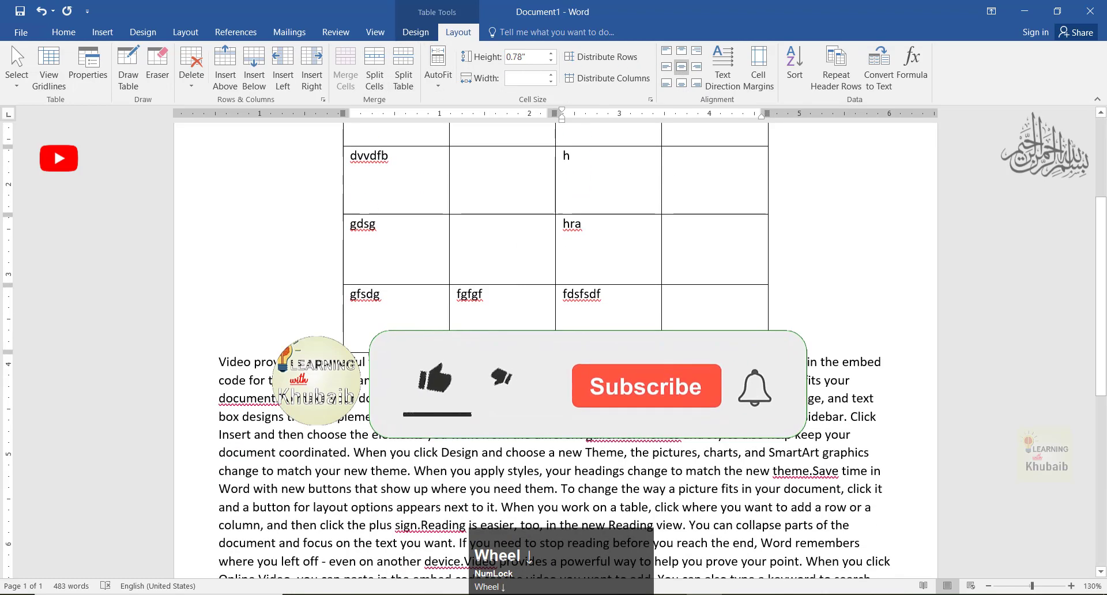
drag(411, 321, 715, 314)
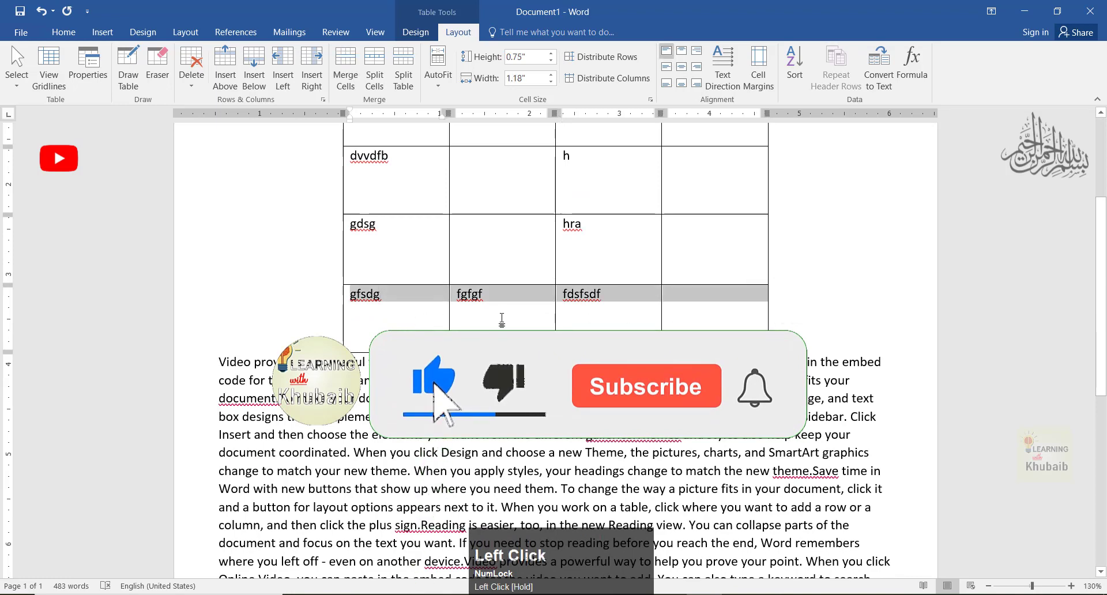
click(345, 68)
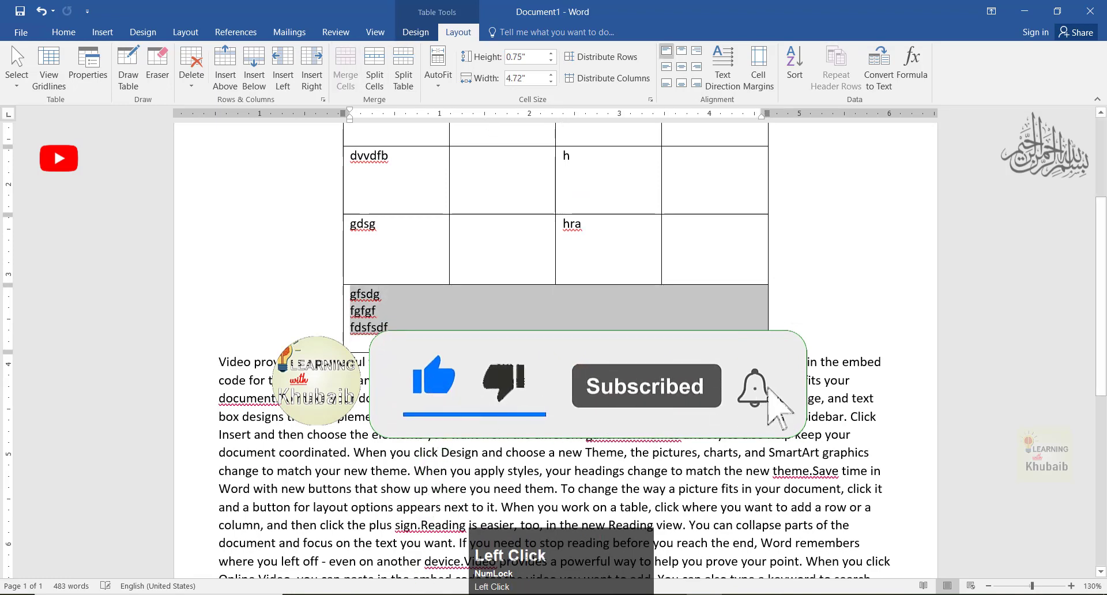
key(ctrl+z)
scroll(473, 452, up, 3)
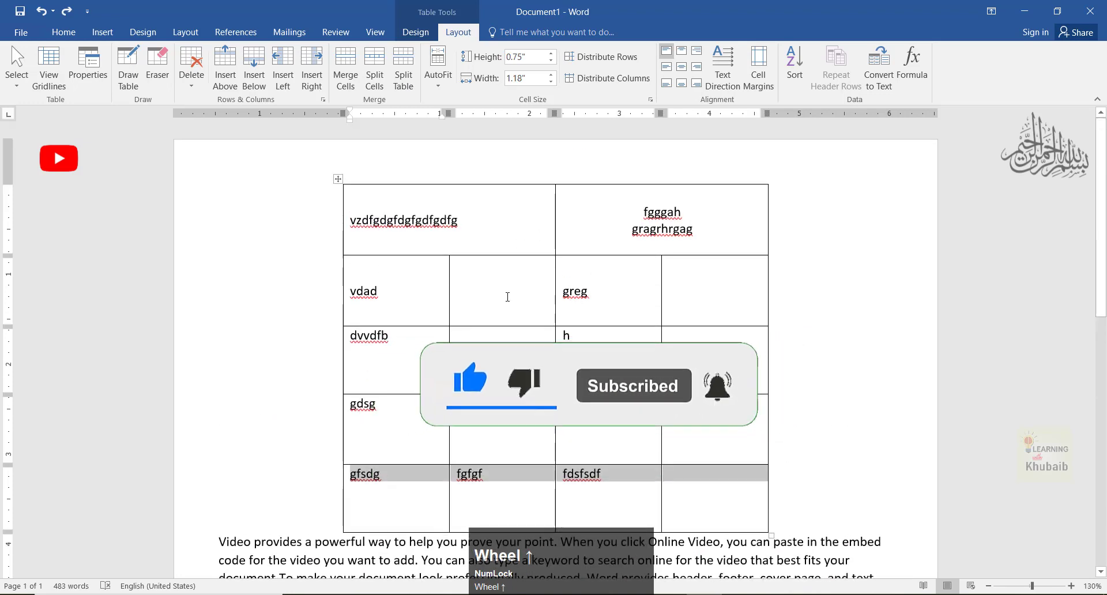
Merge the second column's four cells below the first row into one cell, and undo the merge.
click(474, 451)
mouse_move(473, 451)
mouse_down()
mouse_move(438, 340)
mouse_move(498, 485)
mouse_up()
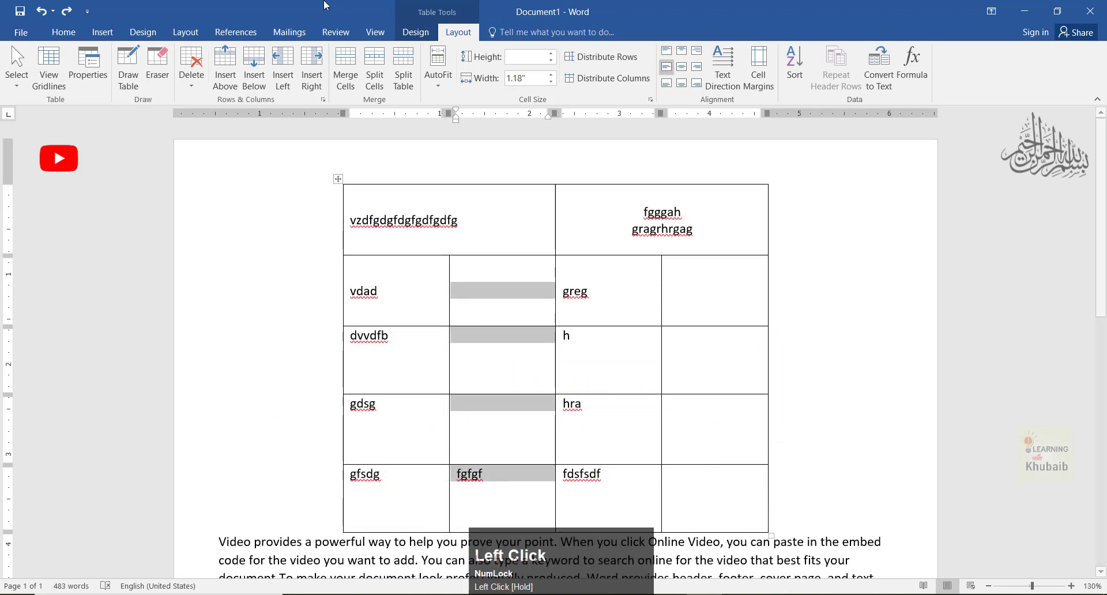
click(359, 87)
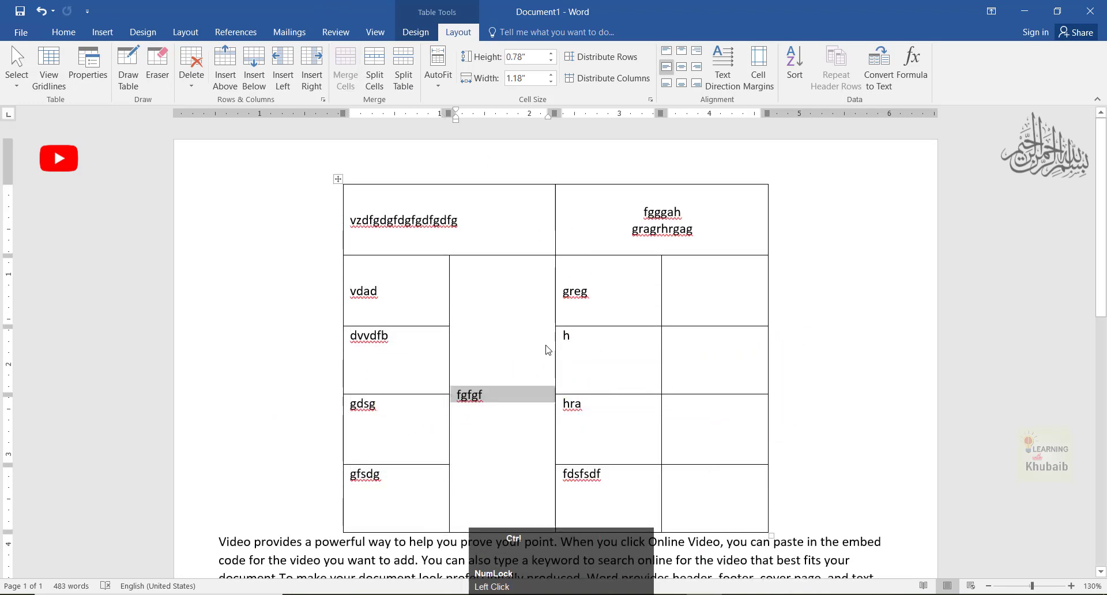
key(ctrl+z)
Merge all the cells in the four rows below the first row into a single cell, and undo the merge.
drag(430, 289, 726, 507)
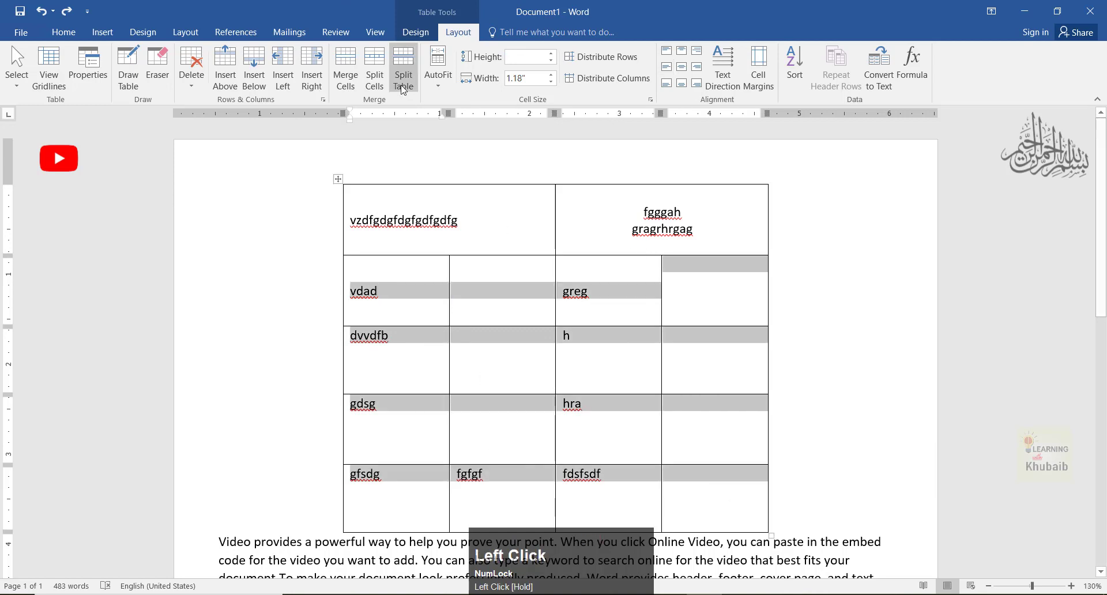
click(345, 69)
click(506, 399)
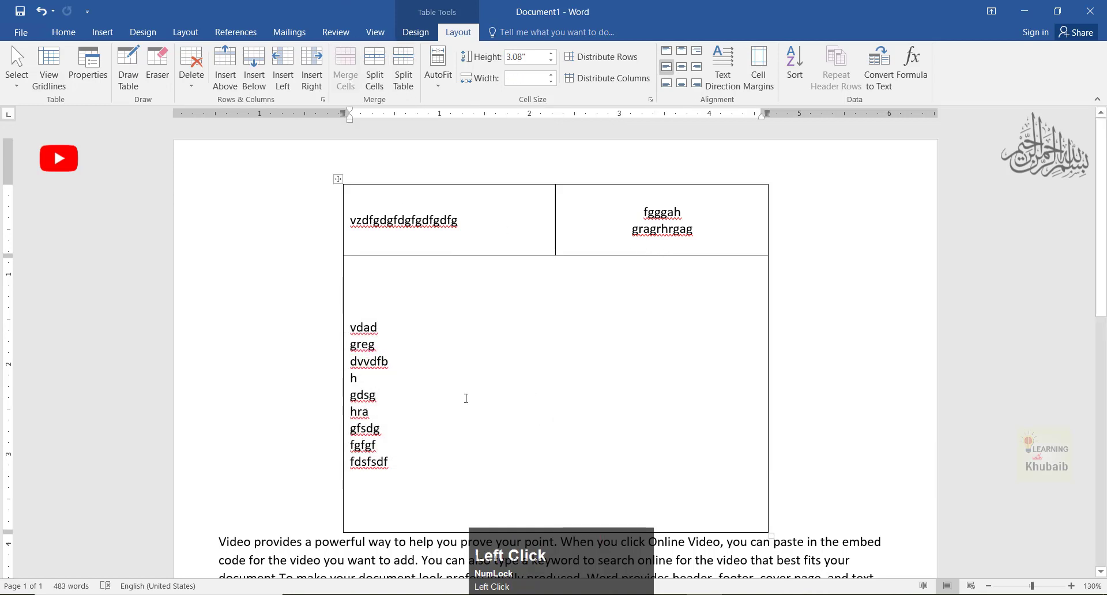
key(ctrl+z)
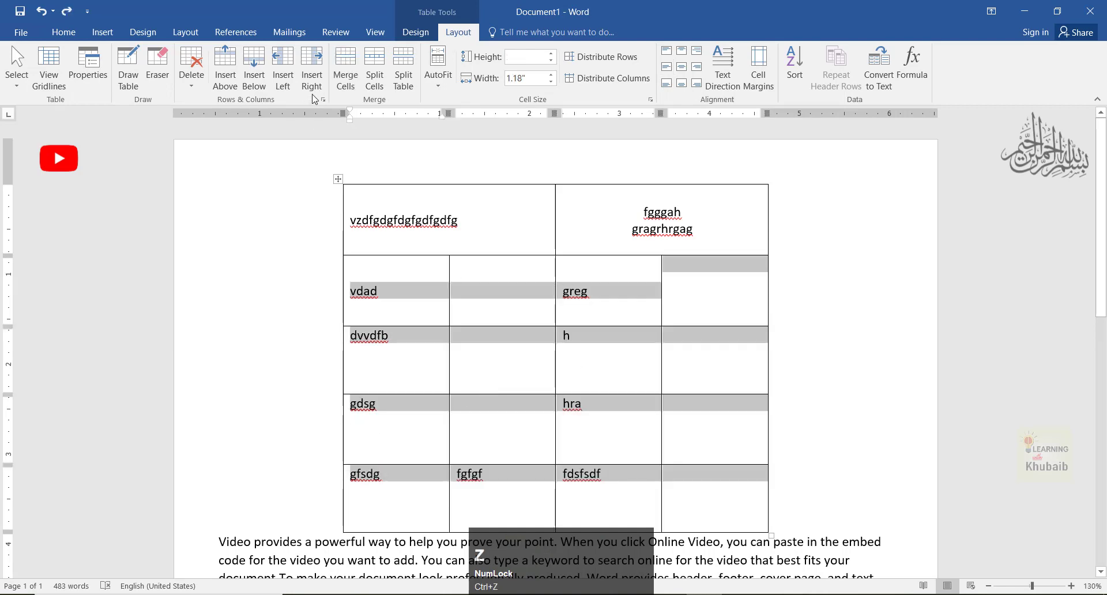
Merge the "greg" cell with the empty cell beside it in the second row, and centre its text horizontally.
scroll(507, 181, down, 1)
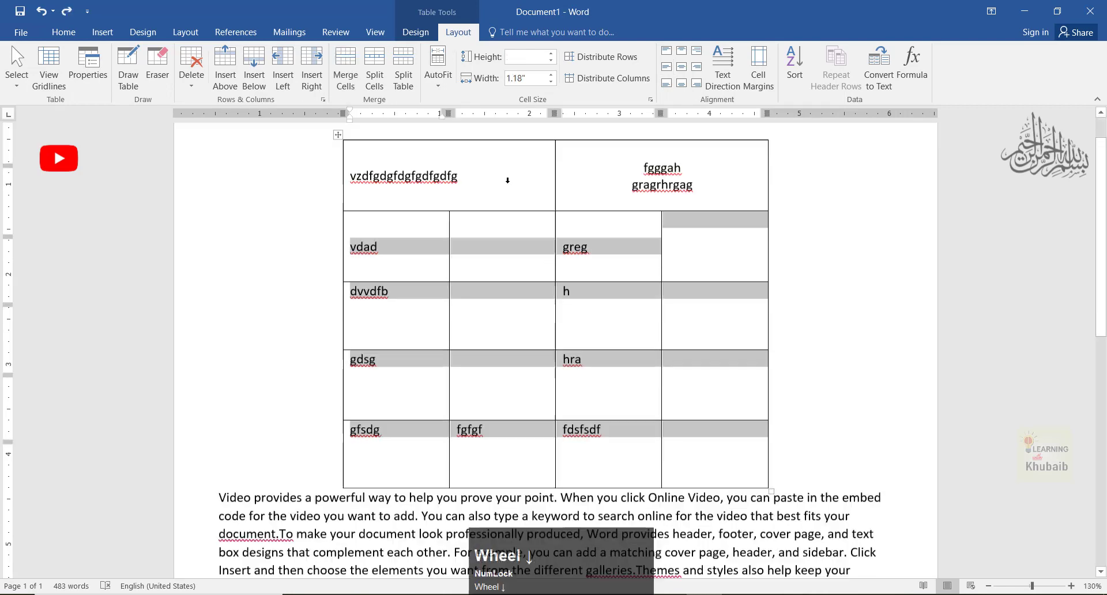
scroll(509, 185, up, 1)
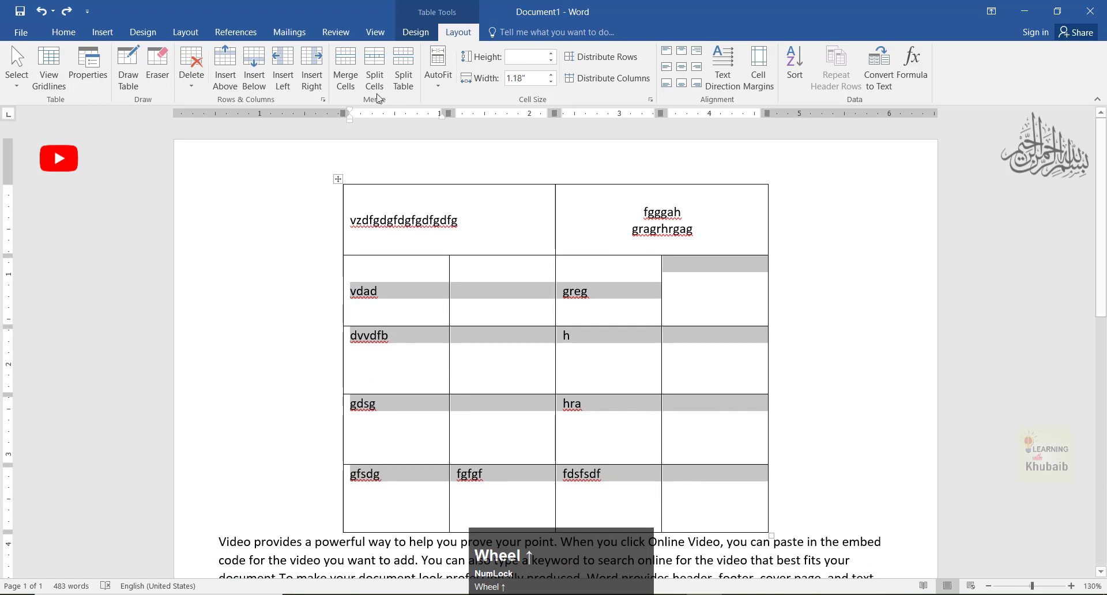
ctrl+scroll(771, 308, up, 2)
ctrl+scroll(771, 307, up, 1)
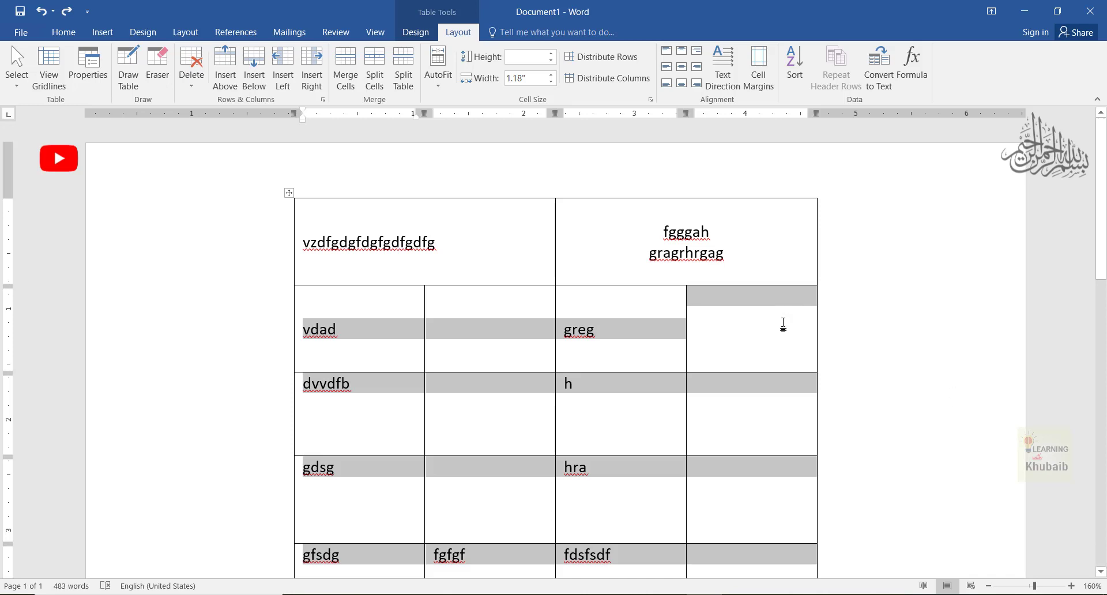
click(755, 326)
drag(717, 308, 674, 362)
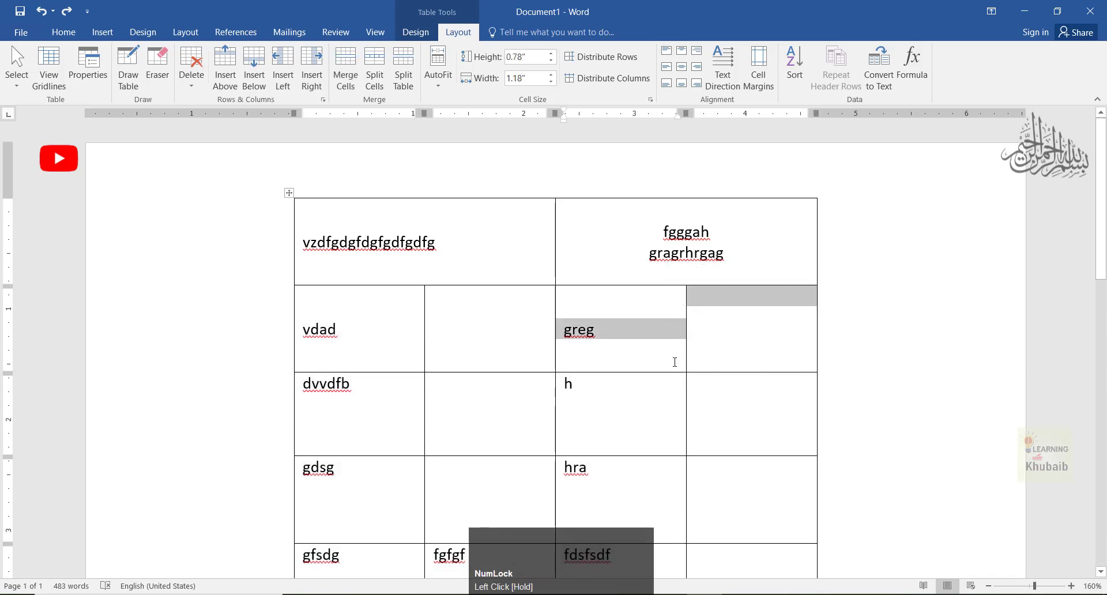
click(344, 68)
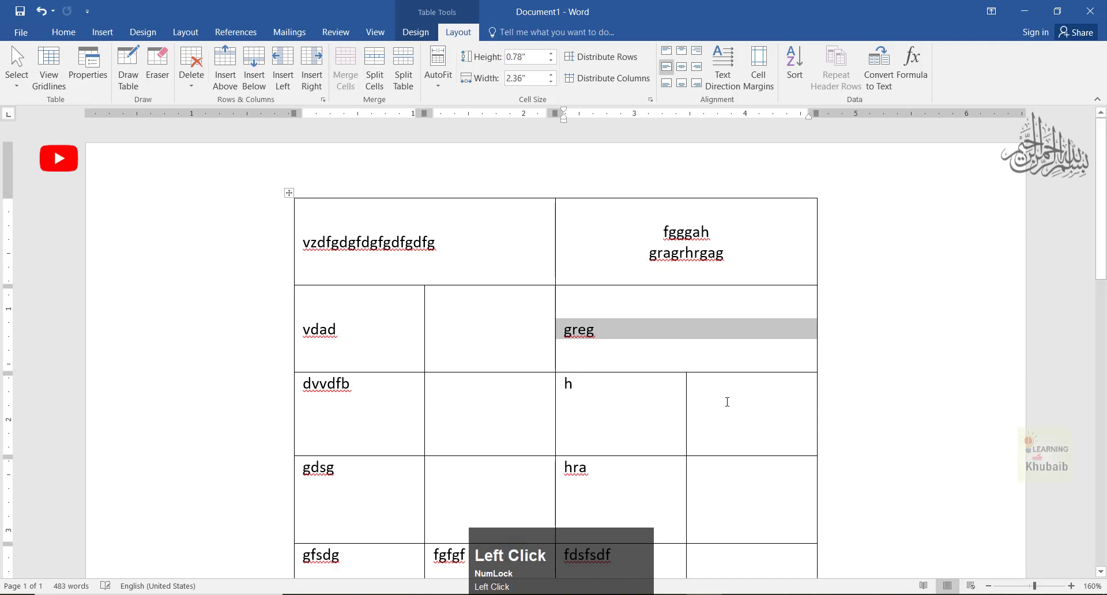
key(ctrl+e)
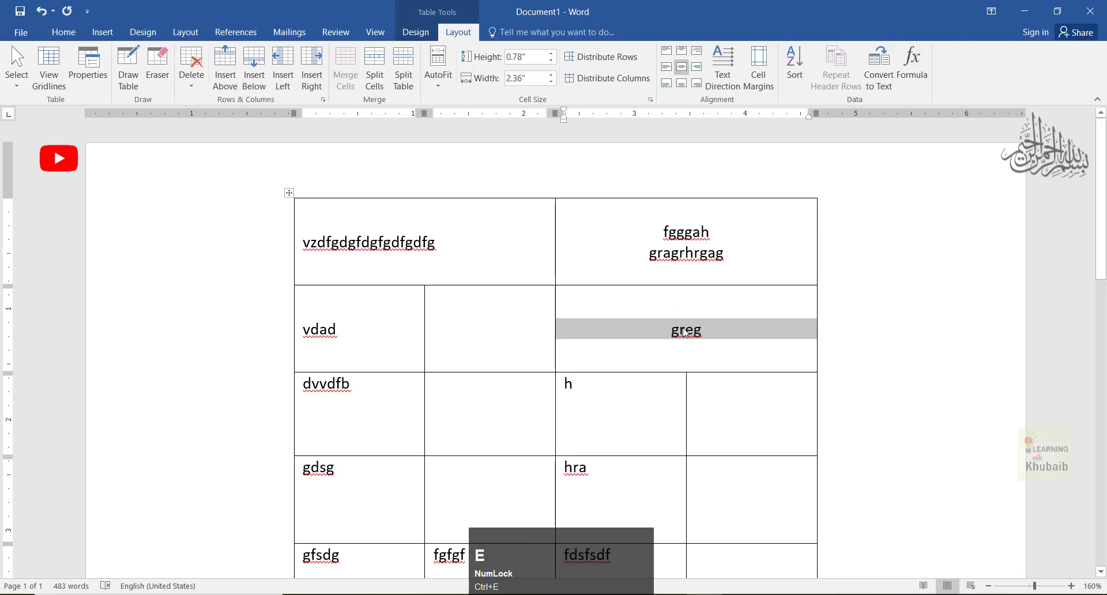
Try left and right alignment on the "greg" text in the merged cell, and return it to centred alignment.
click(684, 331)
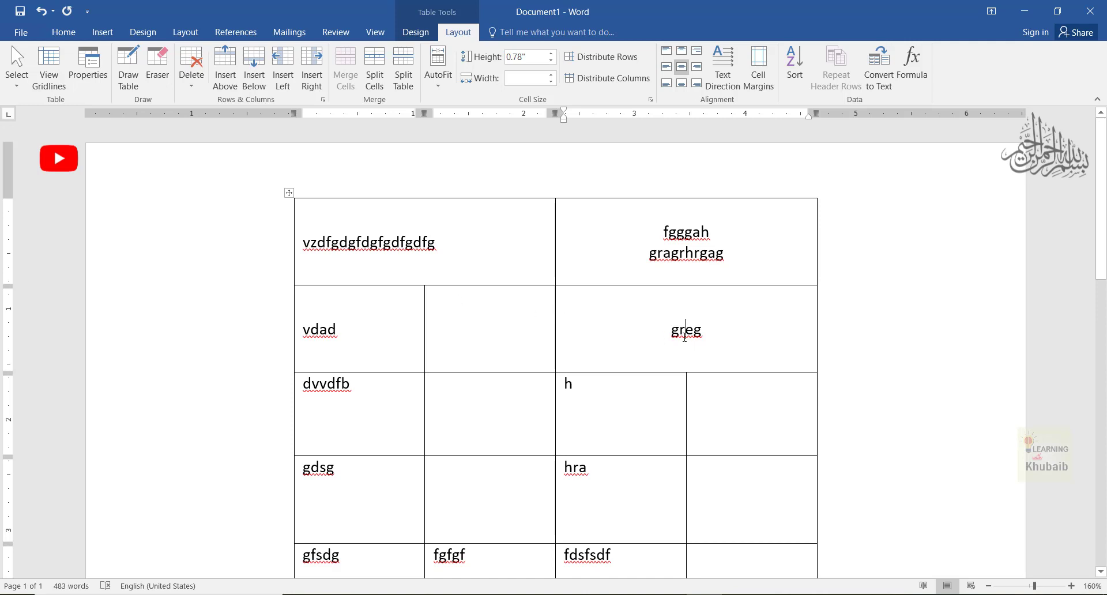
key(ctrl)
key(ctrl+l)
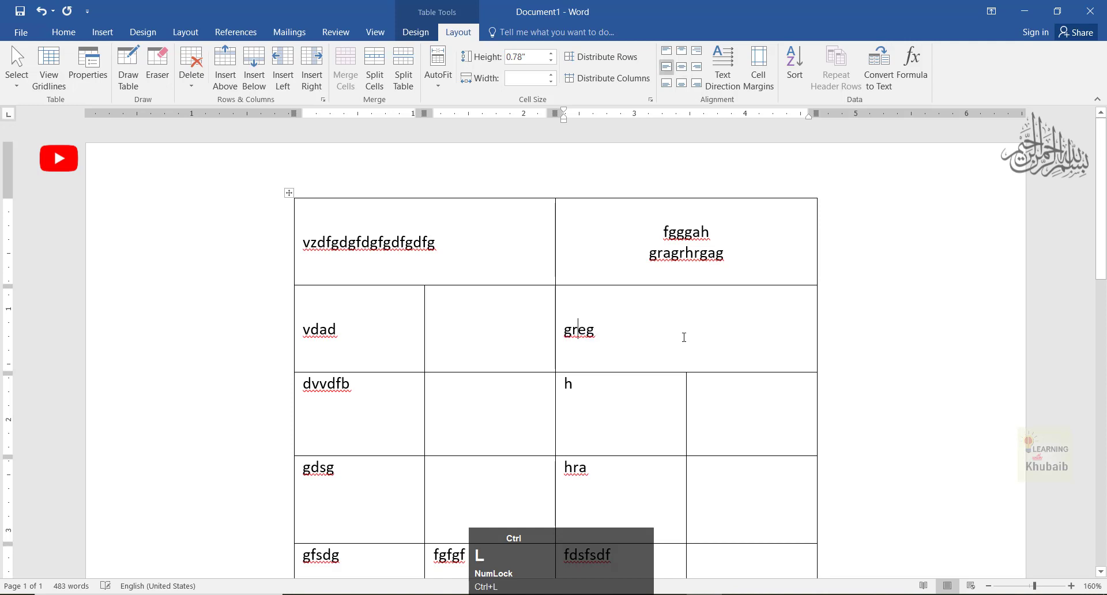
key(ctrl+r)
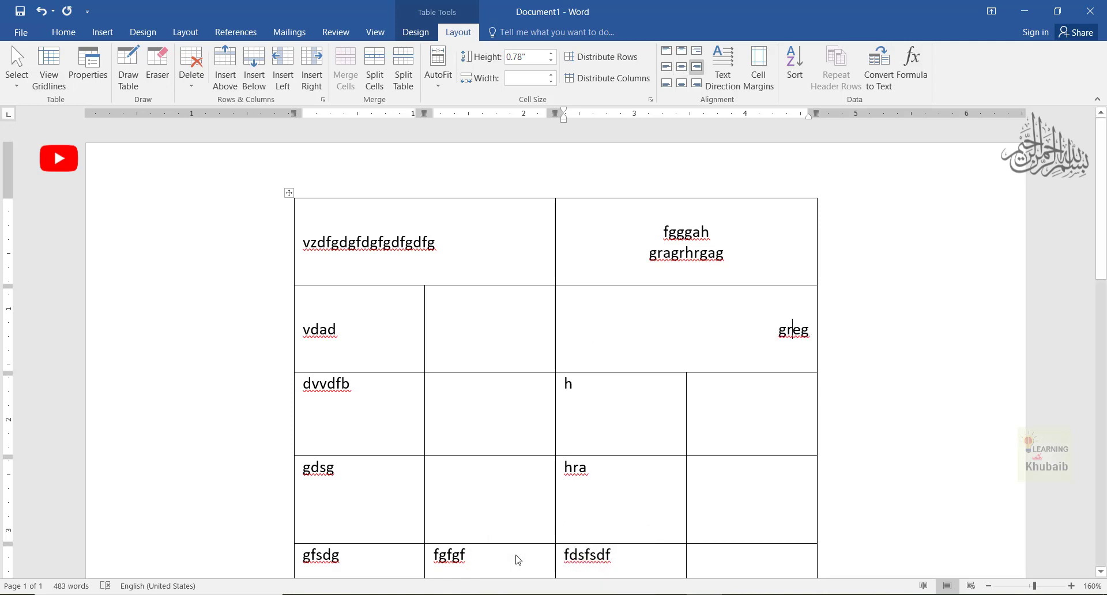
key(ctrl+l)
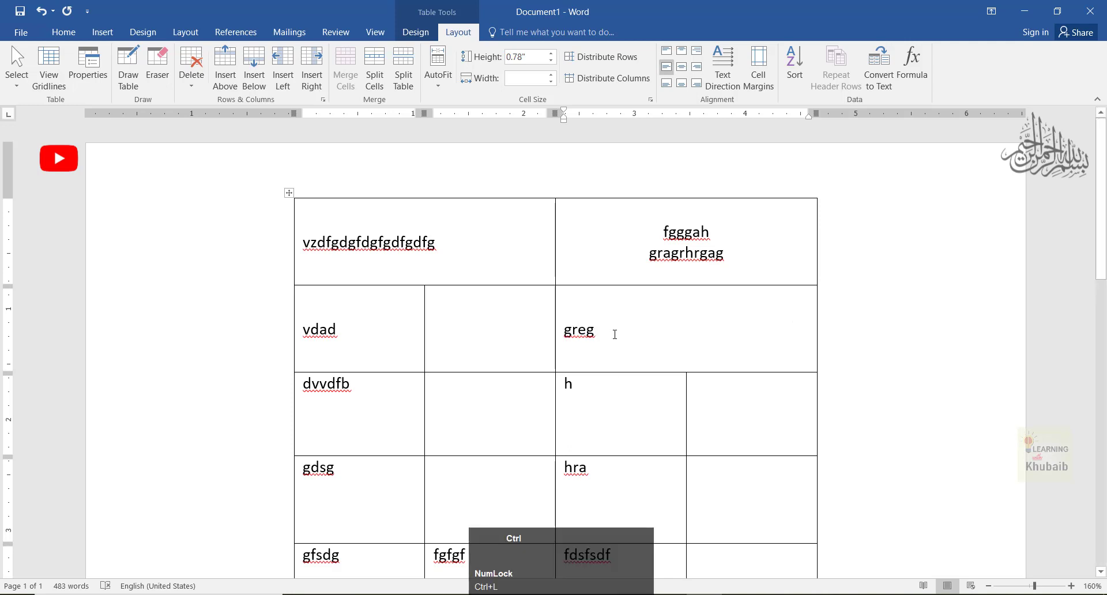
key(ctrl+e)
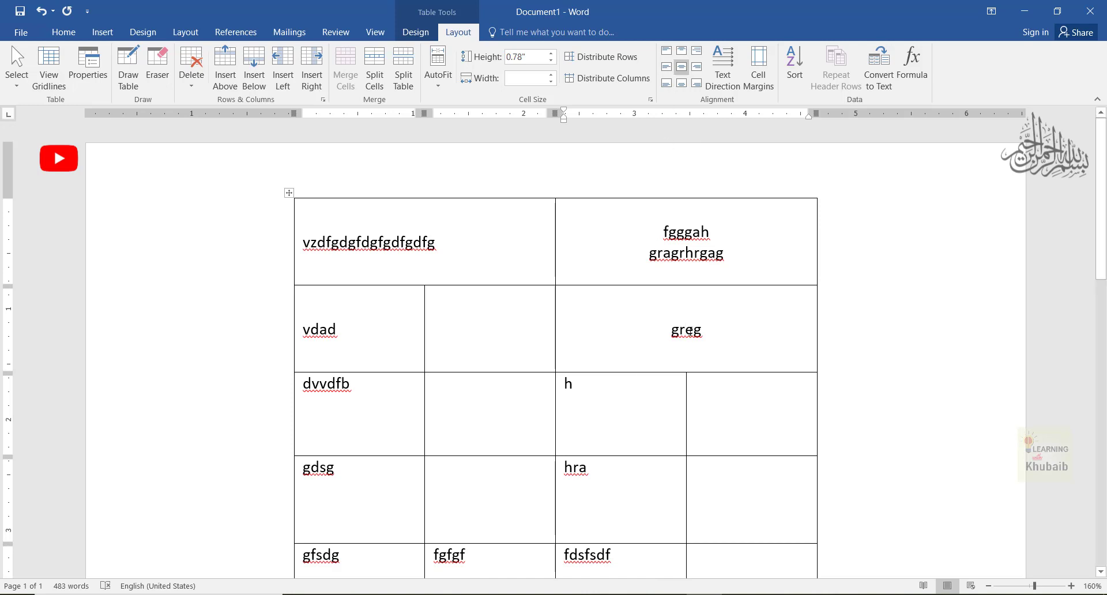
Try top-centre alignment on the "greg" cell, and return its text to the cell's horizontal and vertical centre.
click(681, 50)
click(720, 308)
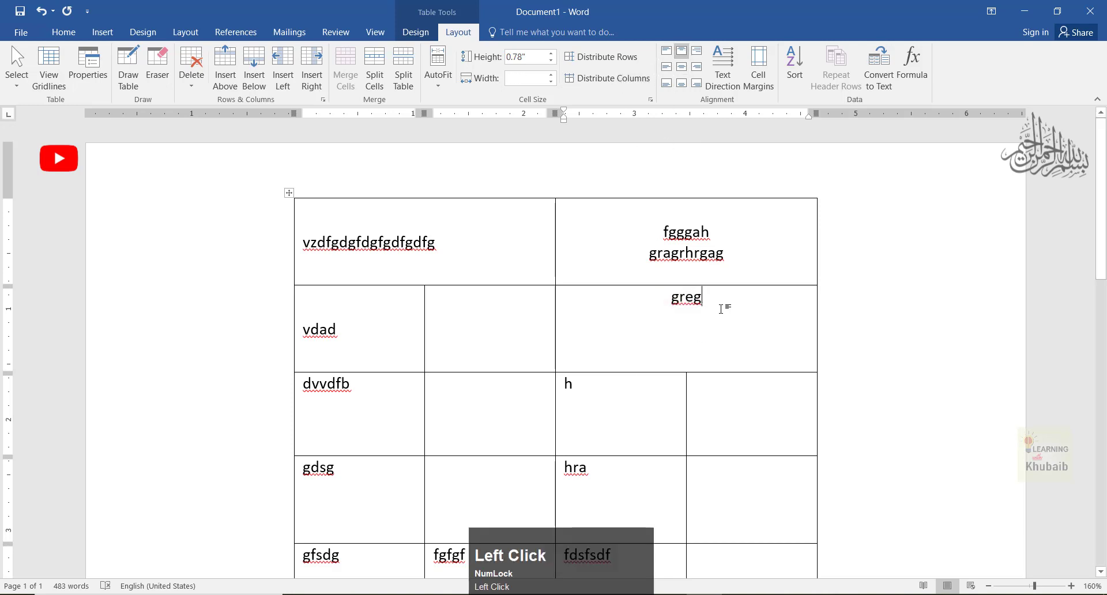
double_click(693, 297)
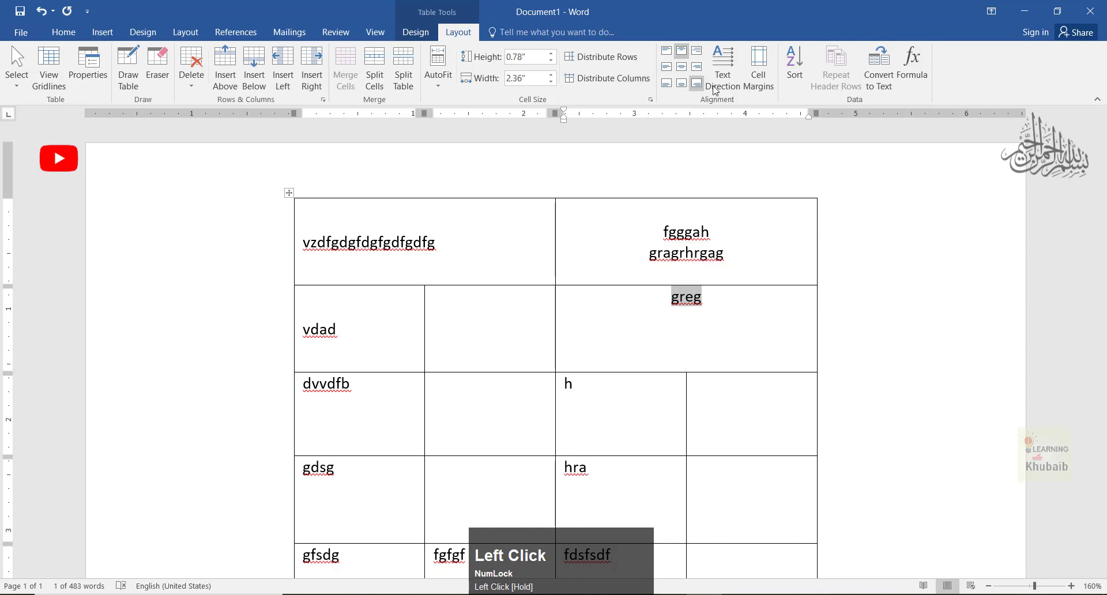
click(684, 72)
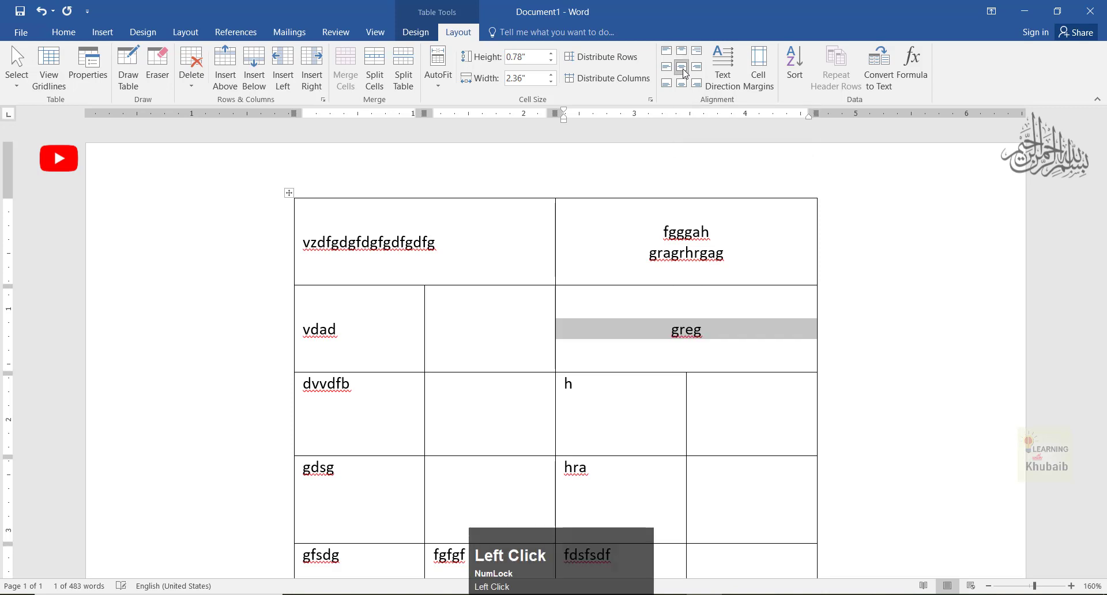
click(683, 328)
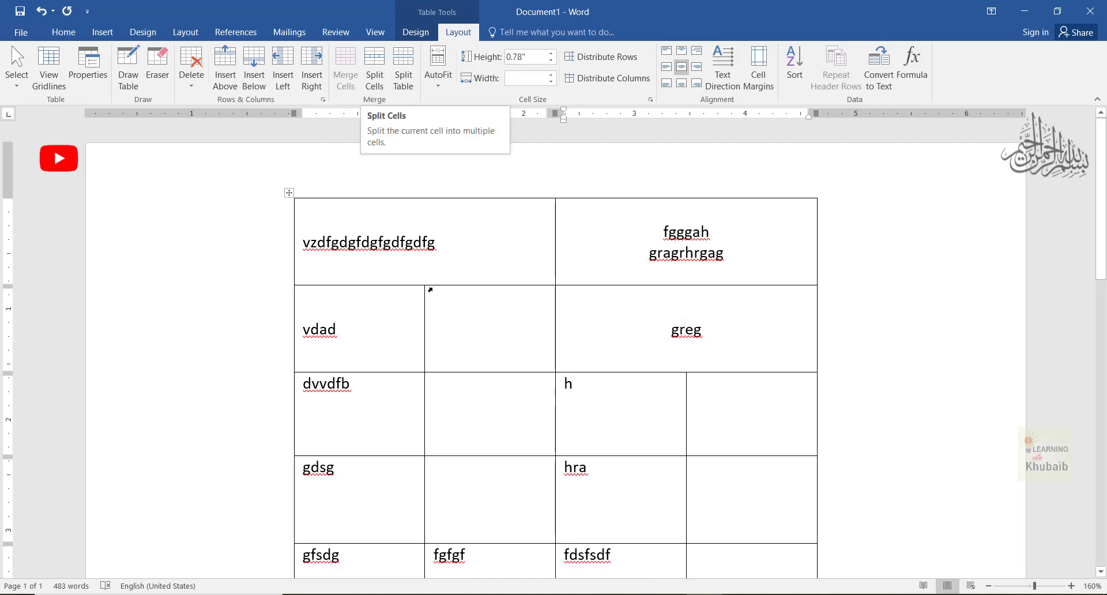
Split the empty cell beside "vdad" in the second row into 2 columns and 1 row.
click(508, 314)
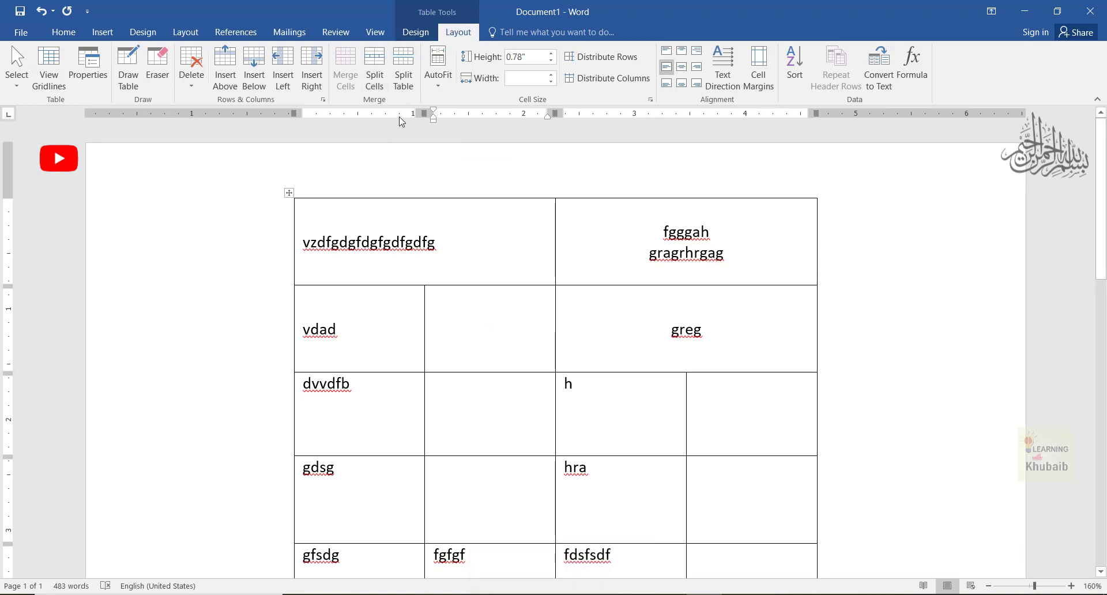
click(374, 68)
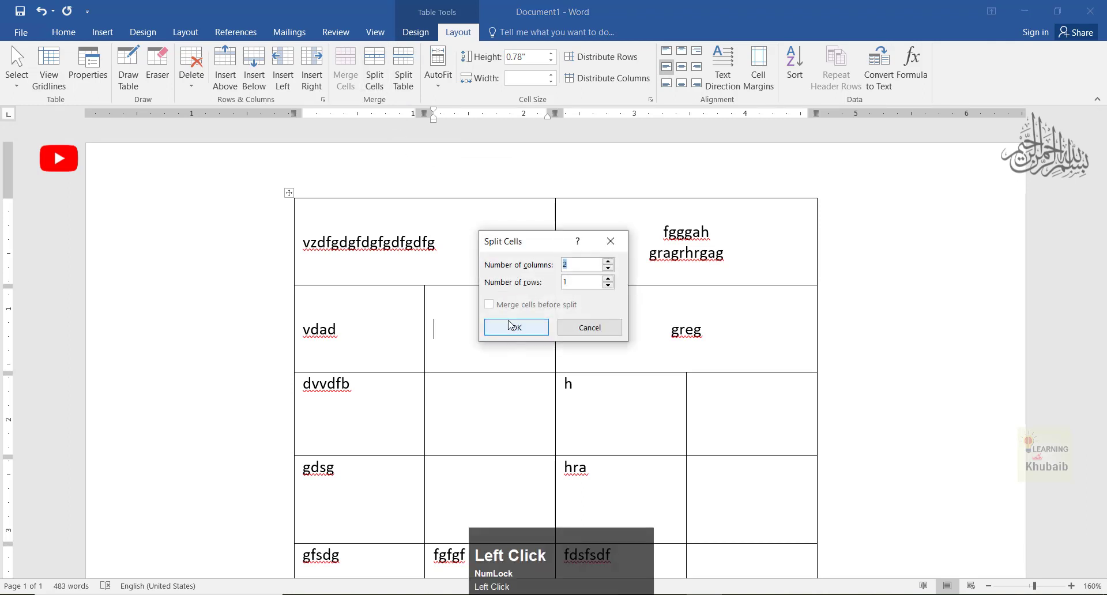
drag(490, 240, 585, 236)
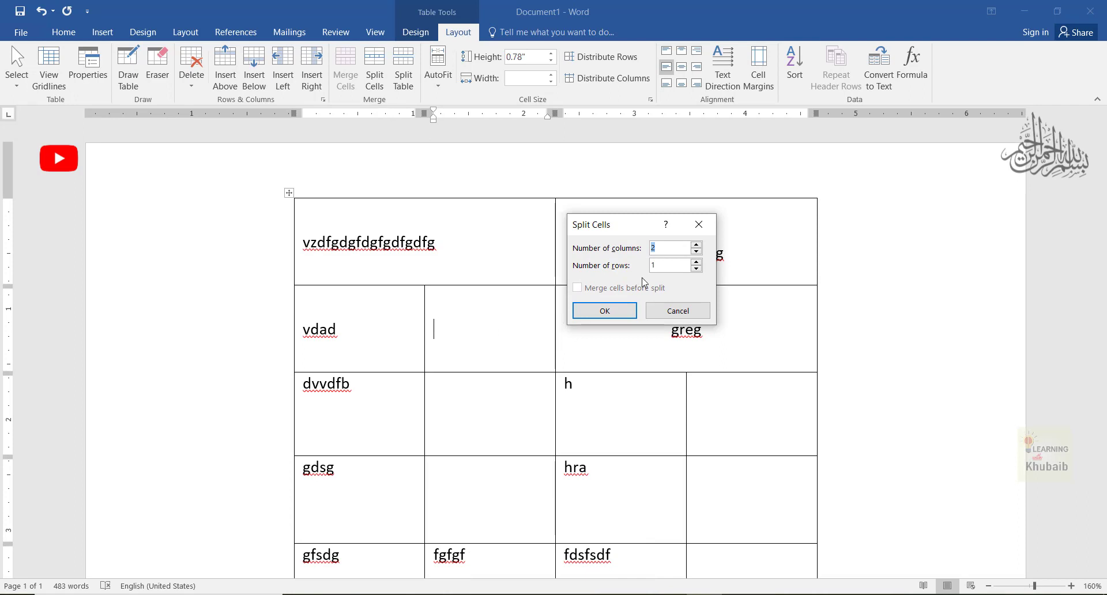
click(656, 248)
click(605, 311)
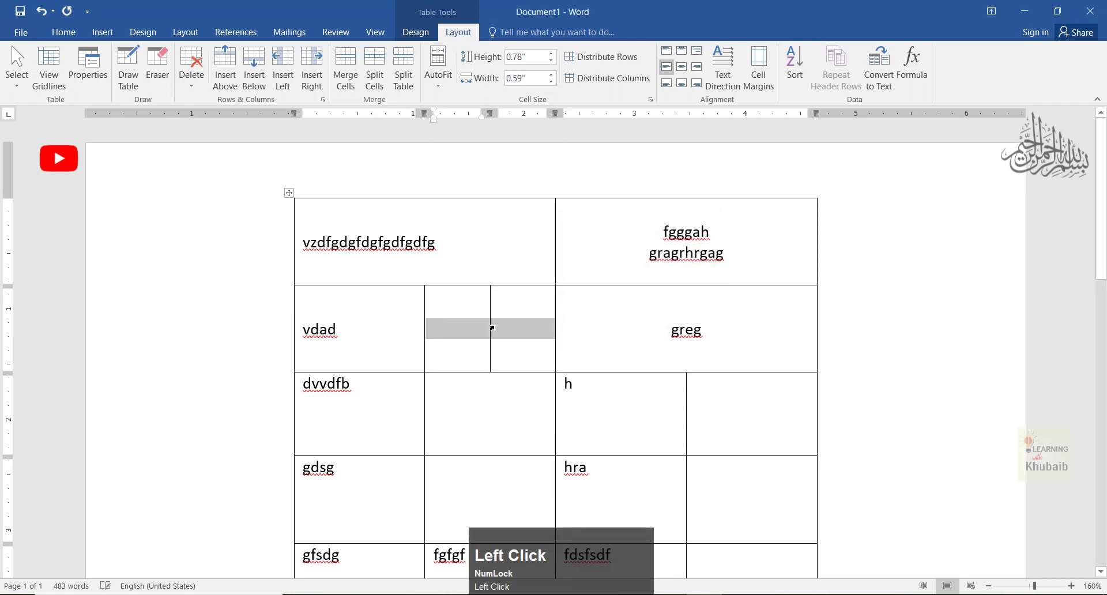
Split the two narrow cells beside "vdad" into 4 columns and 1 row with merging before the split, and undo it.
click(470, 337)
drag(482, 339, 523, 329)
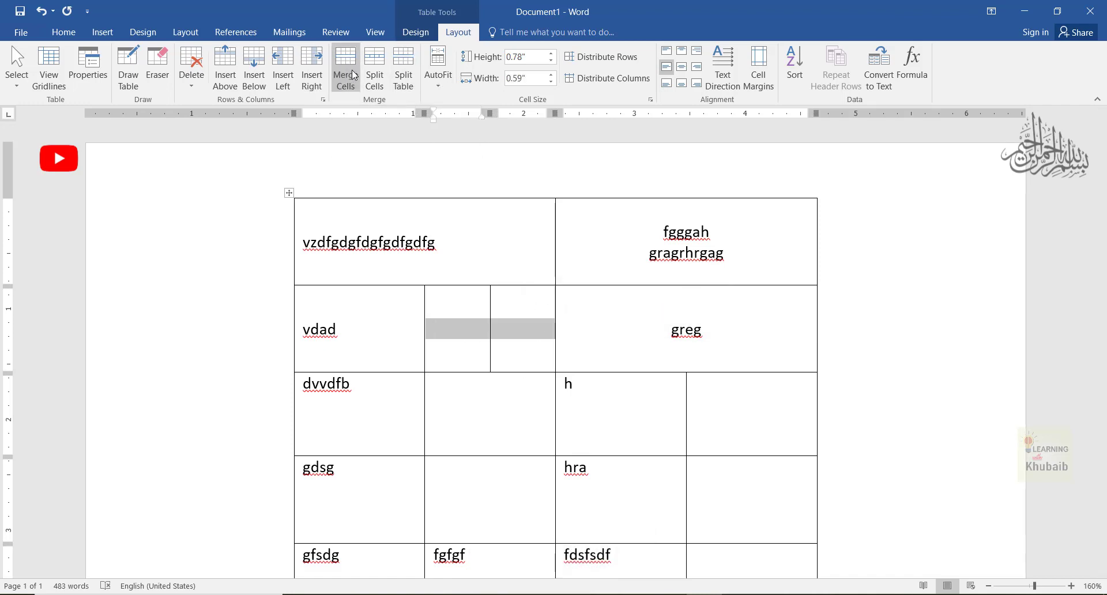
click(375, 69)
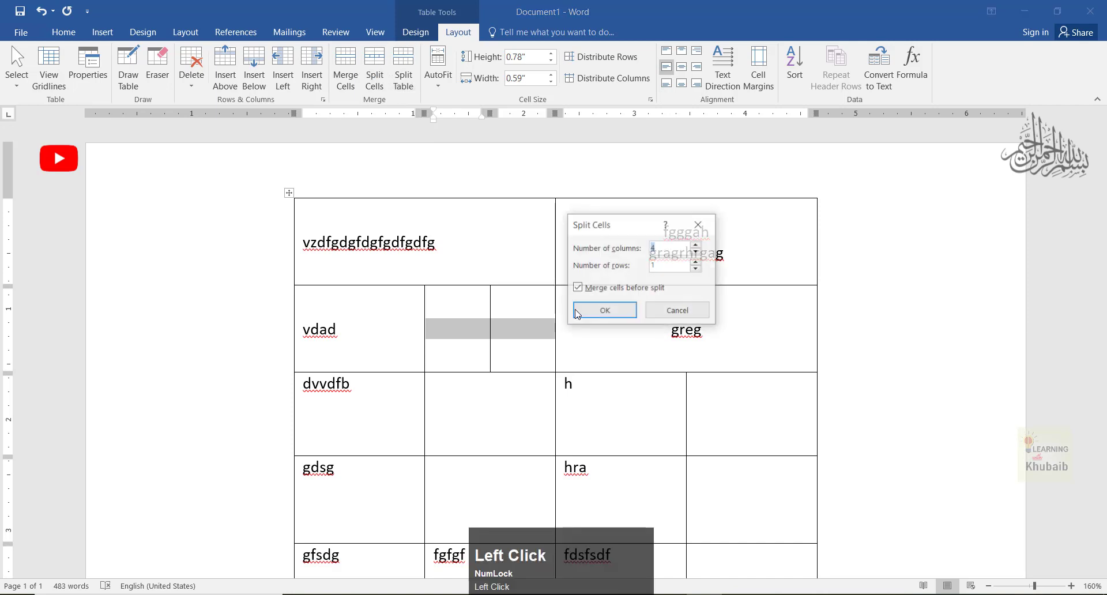
click(618, 312)
click(505, 369)
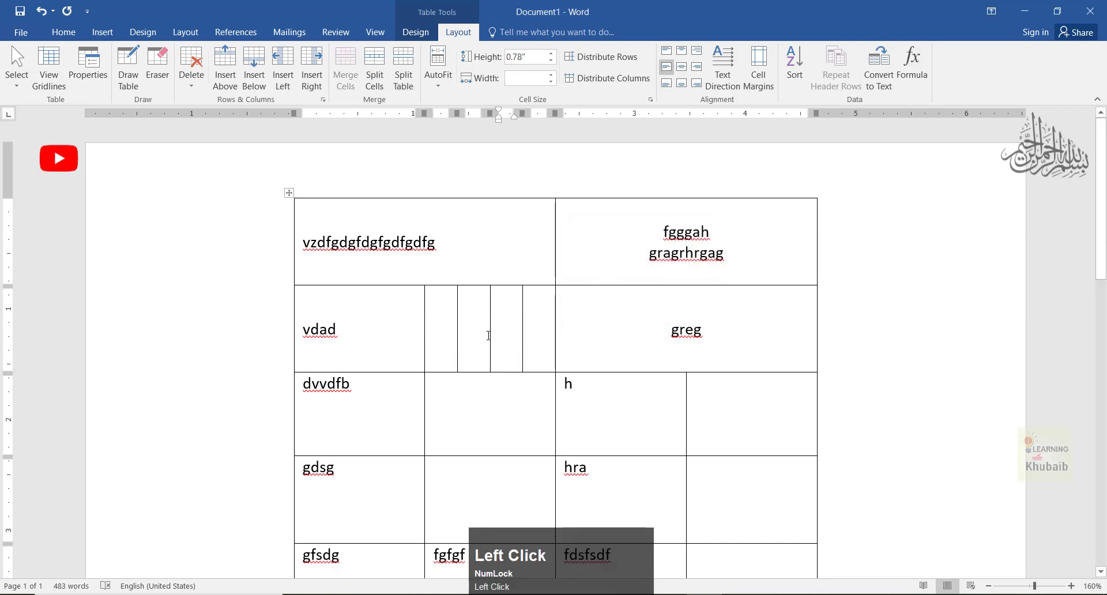
key(ctrl+z)
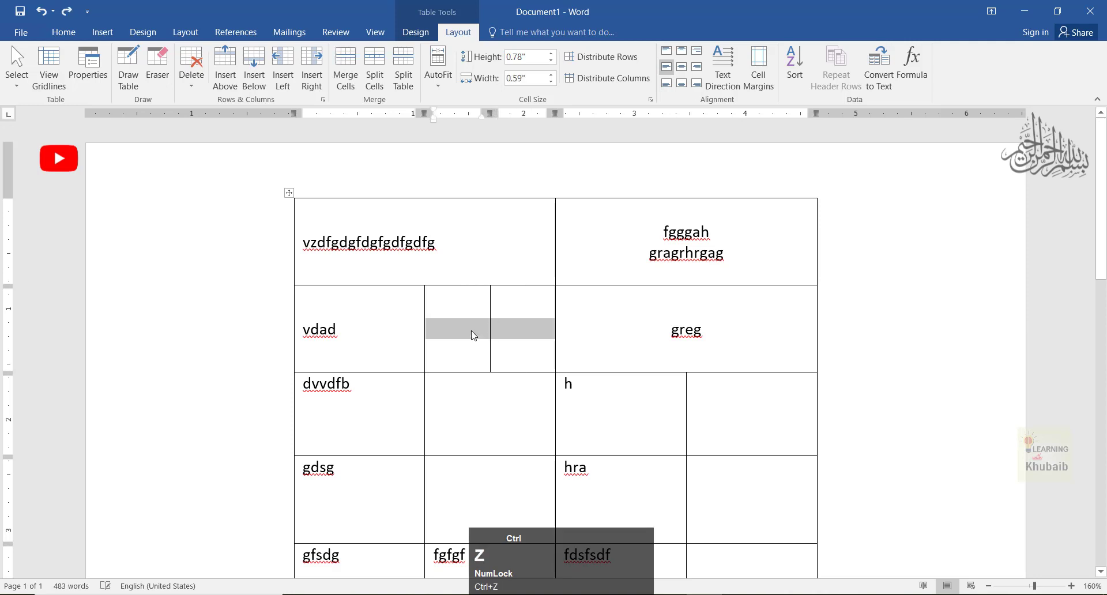
Split the two narrow cells beside "vdad" into 2 columns and 2 rows with merging before the split, and select the resulting cells.
click(506, 310)
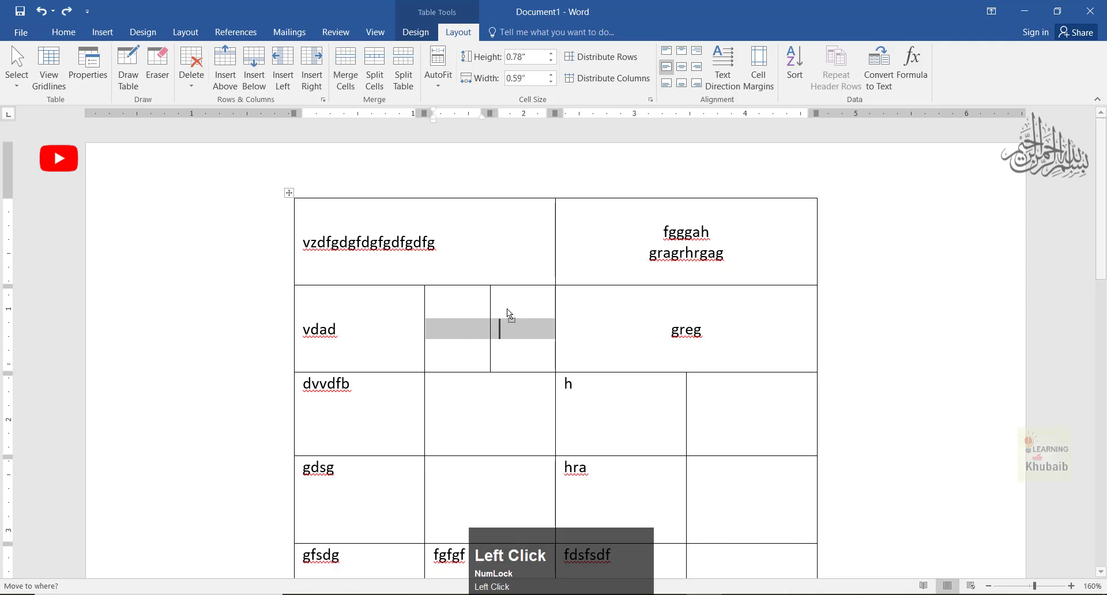
drag(491, 323, 453, 326)
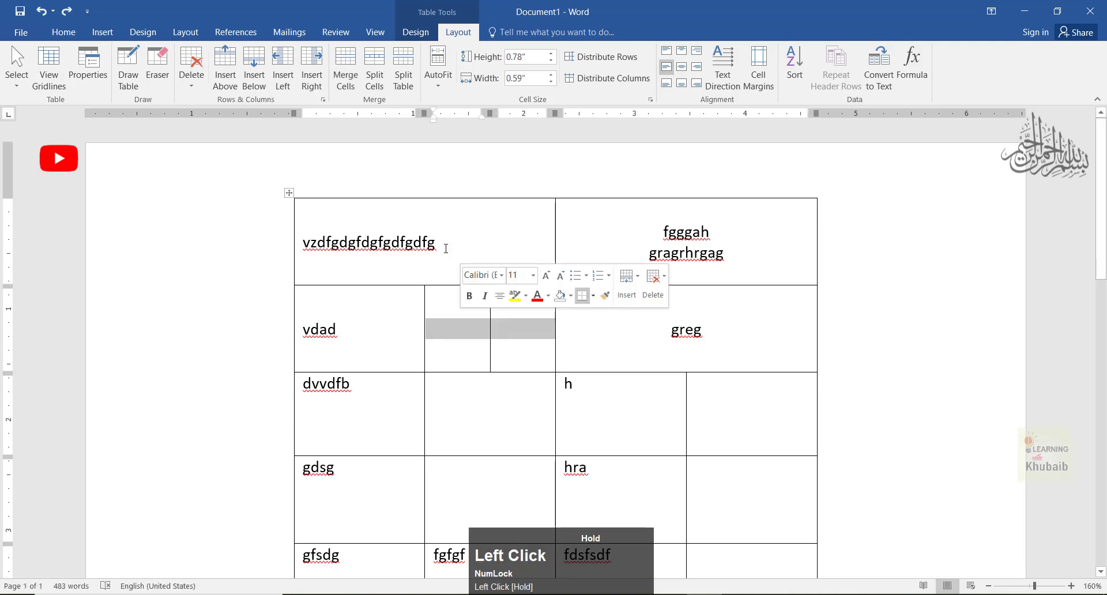
click(368, 79)
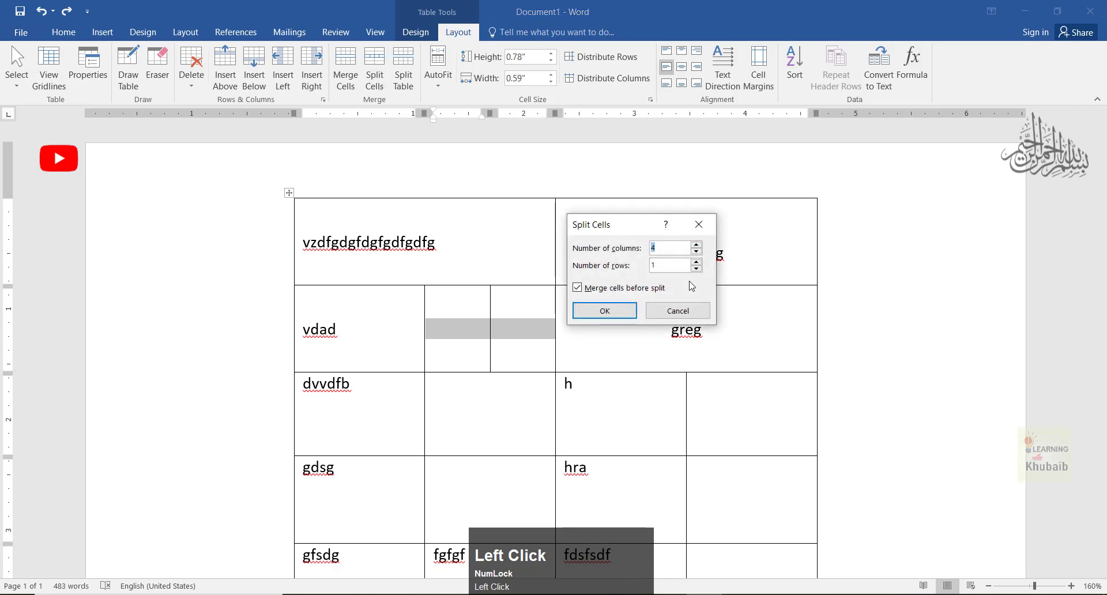
text(2)
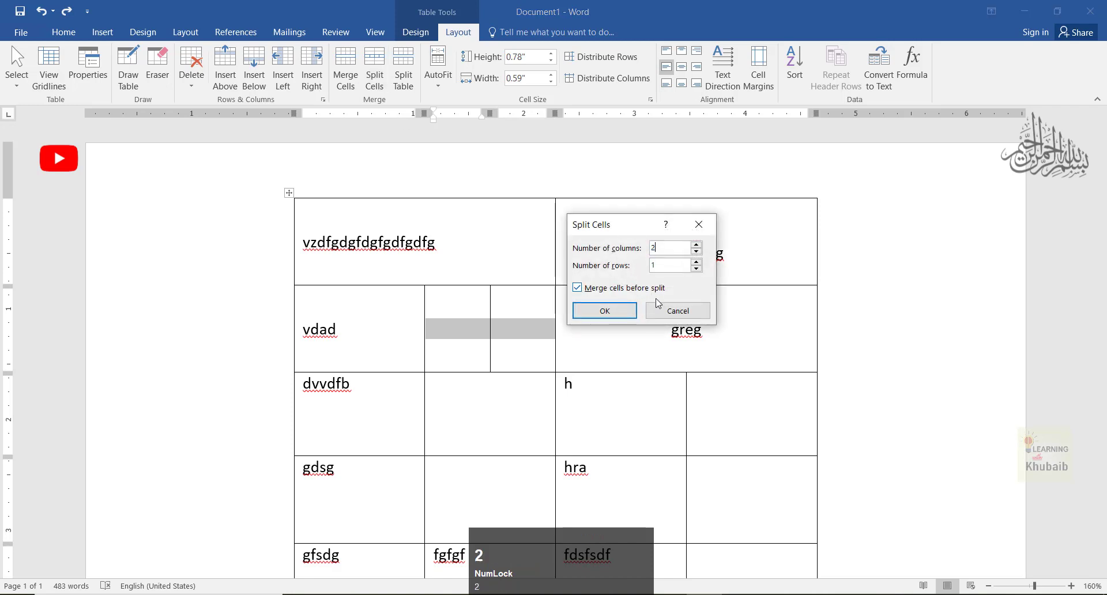
double_click(666, 267)
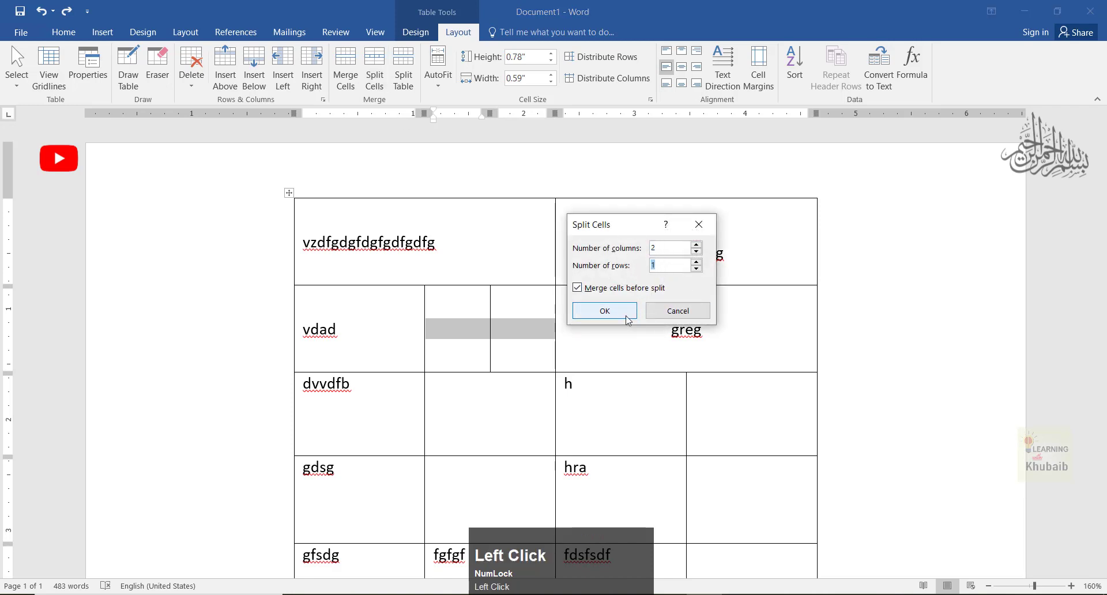
text(2)
click(604, 311)
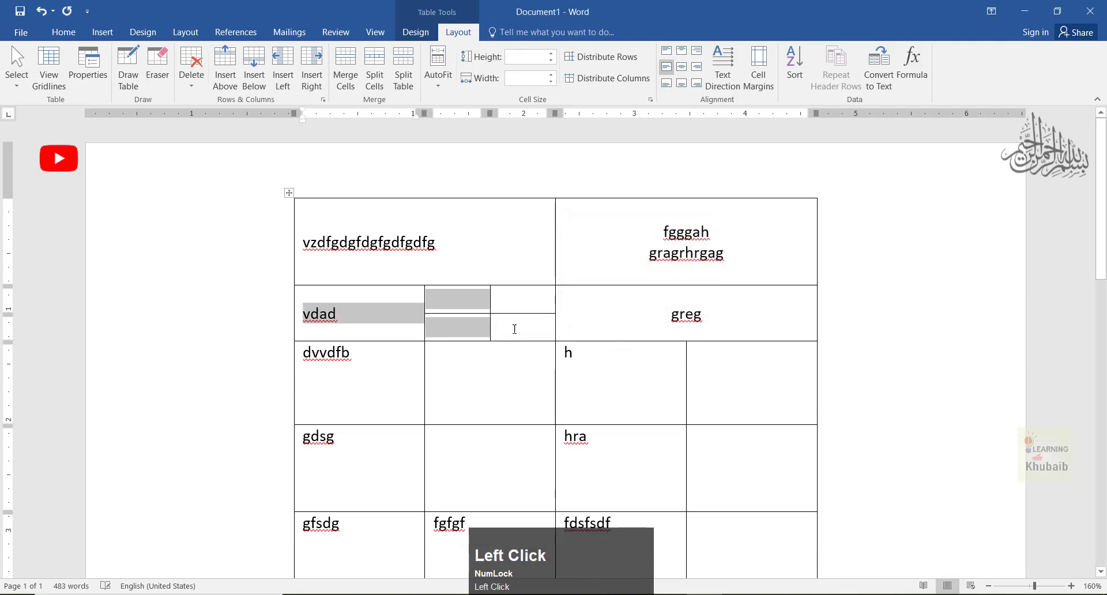
click(495, 313)
drag(476, 329, 522, 326)
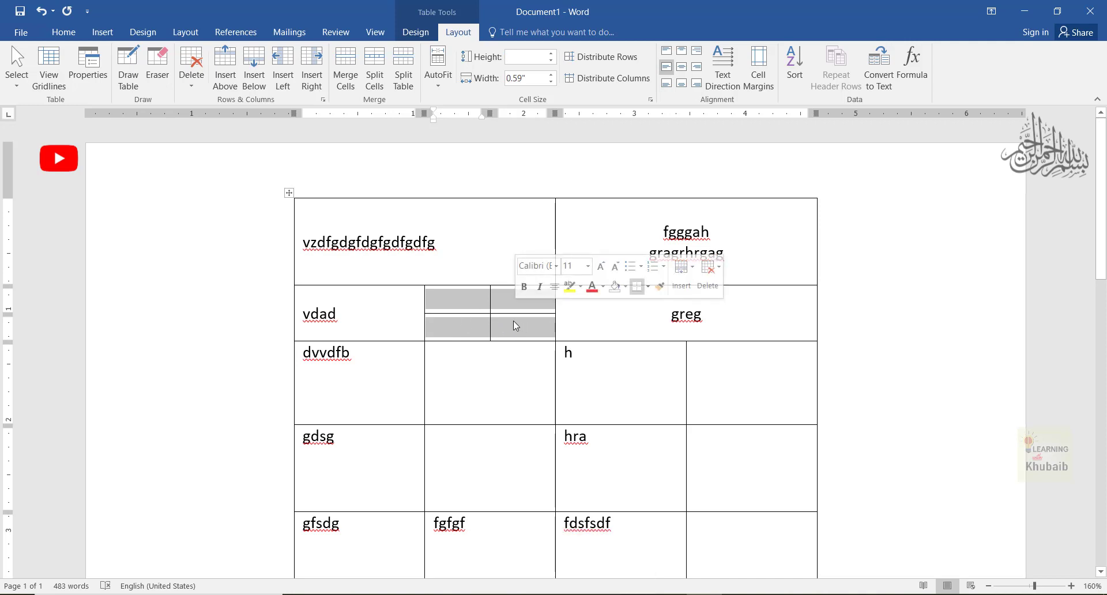
Draw a vertical and a horizontal border through the empty cell beside "dvvdfb", and a vertical border through the middle of the "h" cell.
click(471, 381)
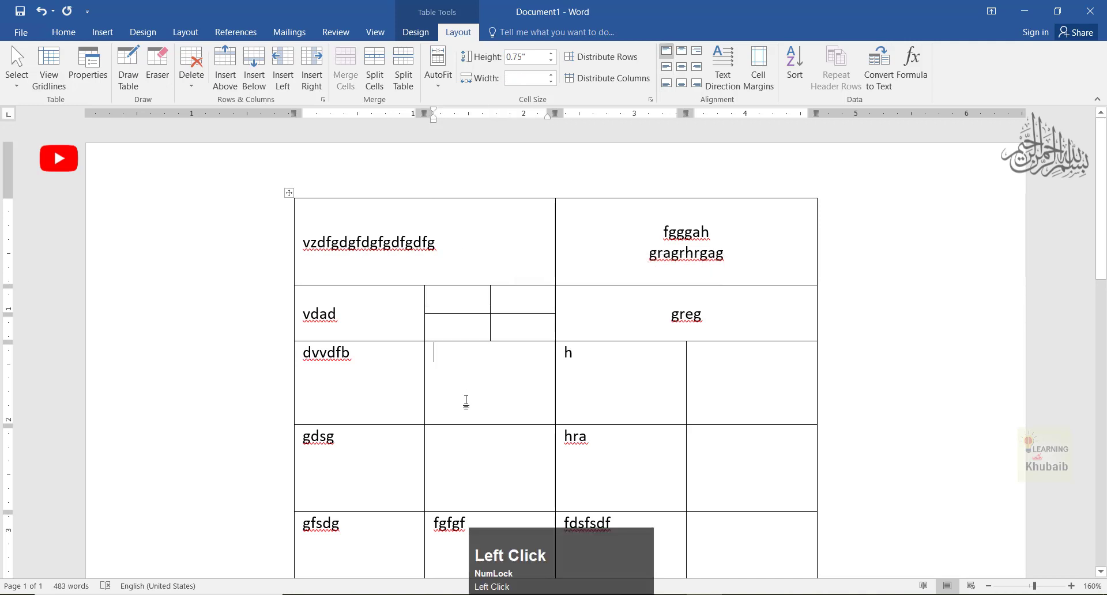
click(128, 84)
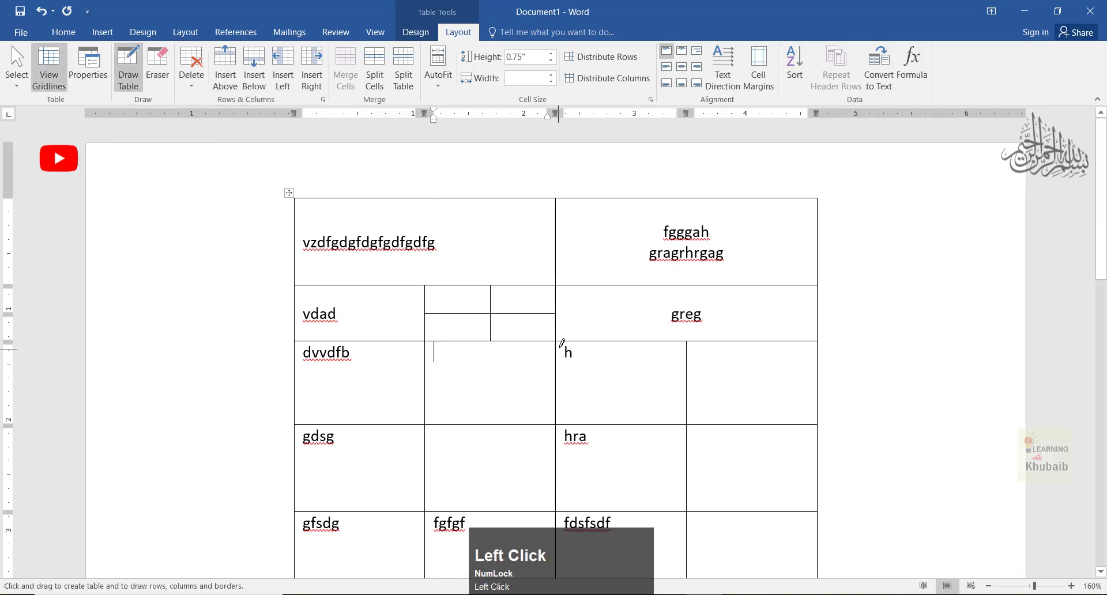
mouse_move(482, 343)
mouse_down()
mouse_move(482, 422)
mouse_move(491, 416)
mouse_up()
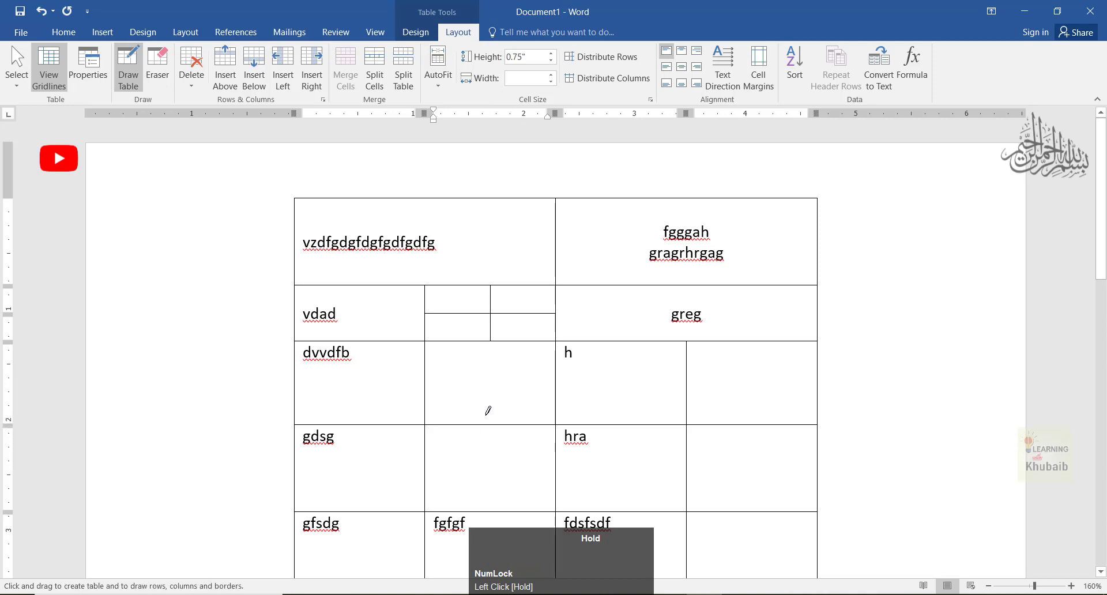
drag(430, 378, 540, 367)
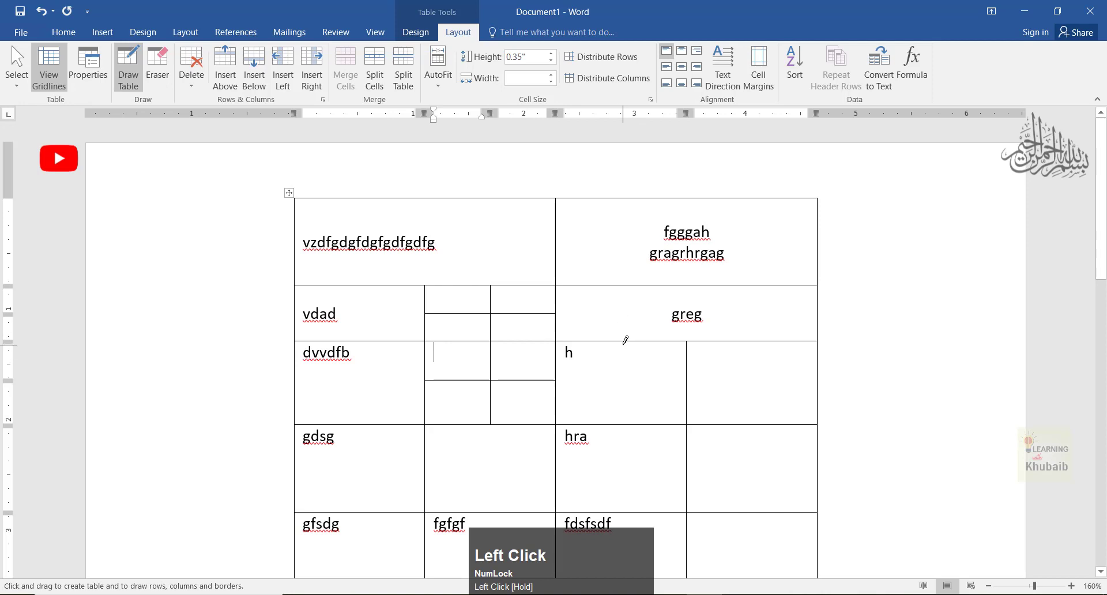
drag(626, 341, 631, 419)
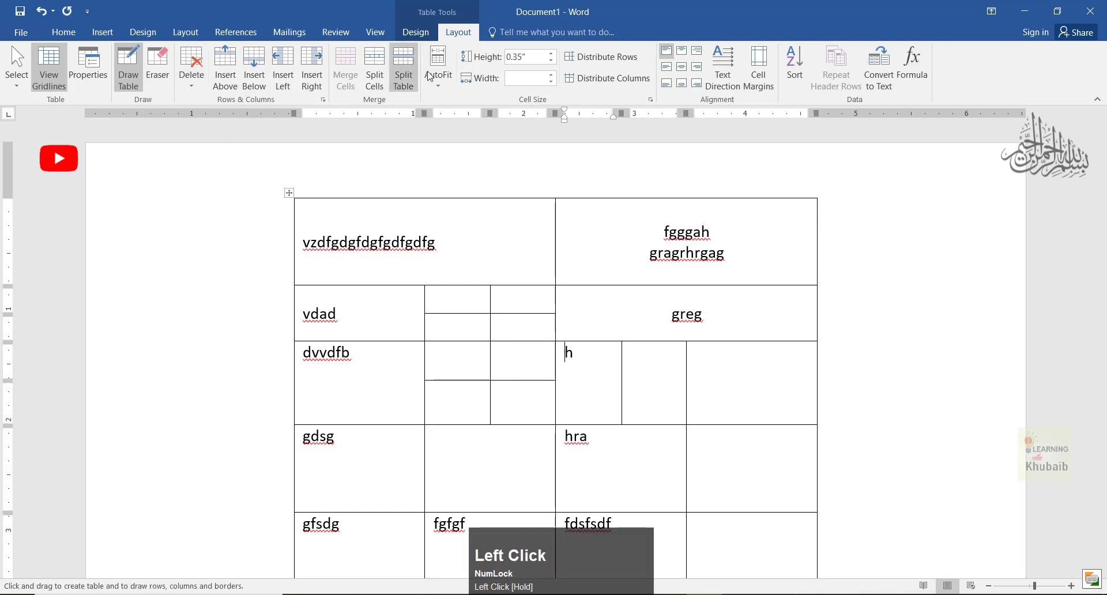
Try splitting the table at the "h" row, and undo the split.
click(376, 74)
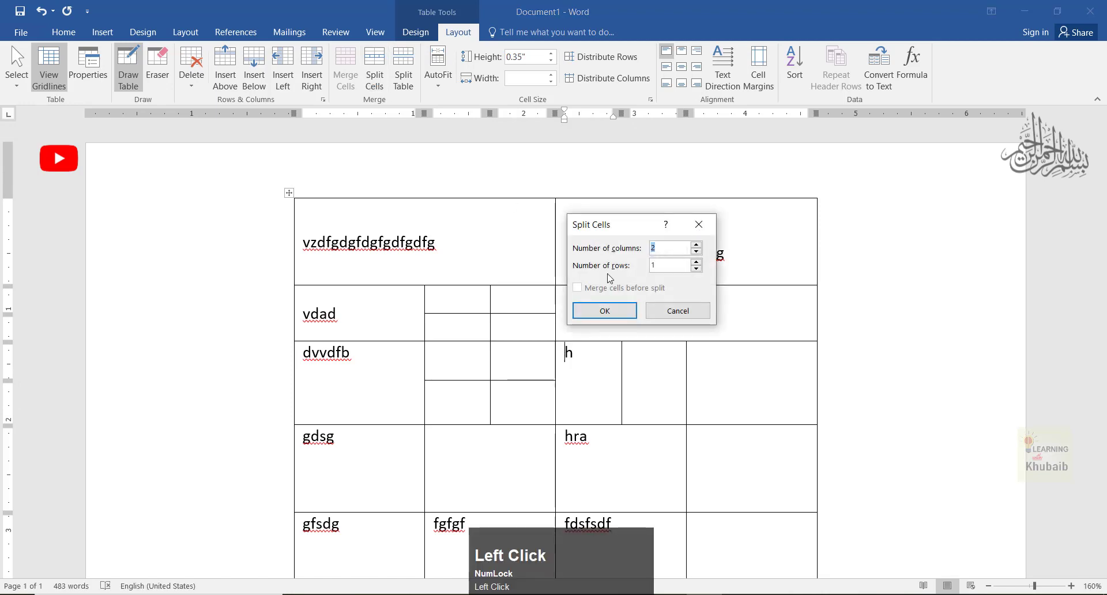
click(675, 311)
scroll(557, 400, down, 2)
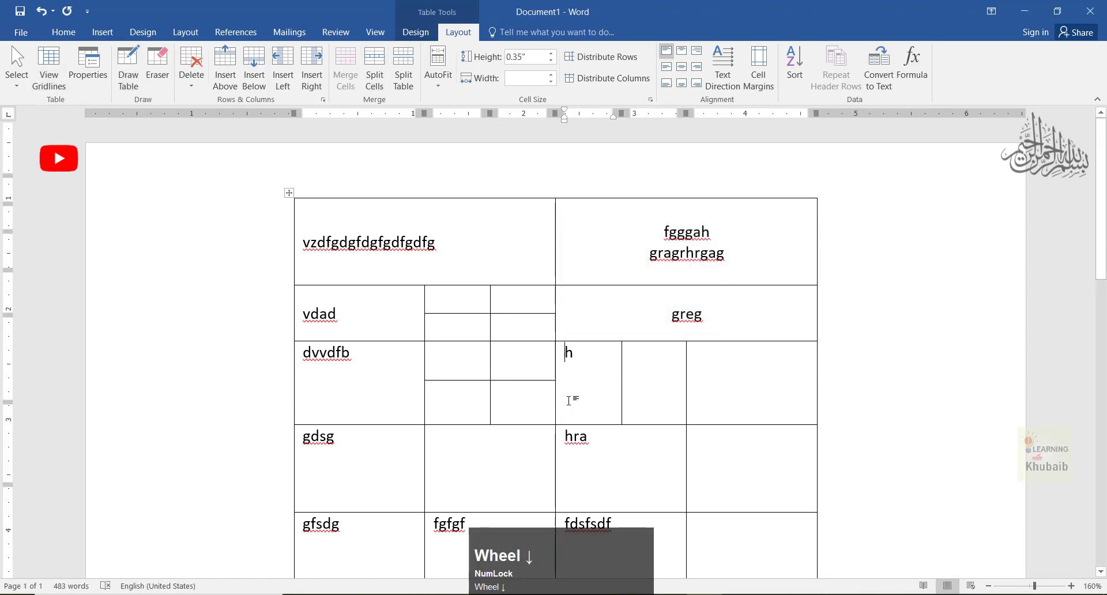
click(410, 80)
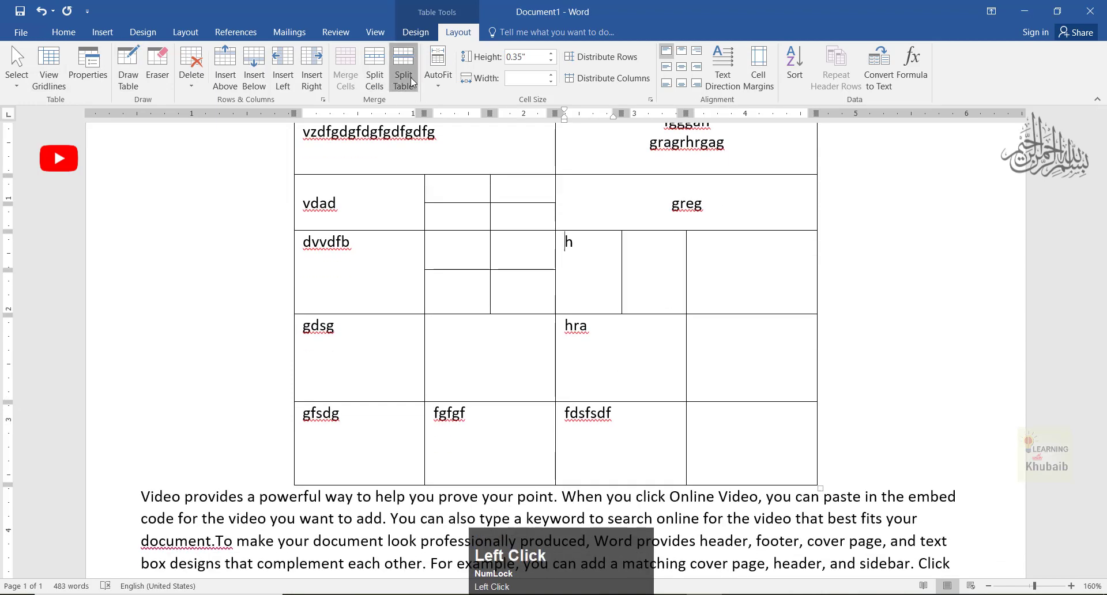
key(ctrl+z)
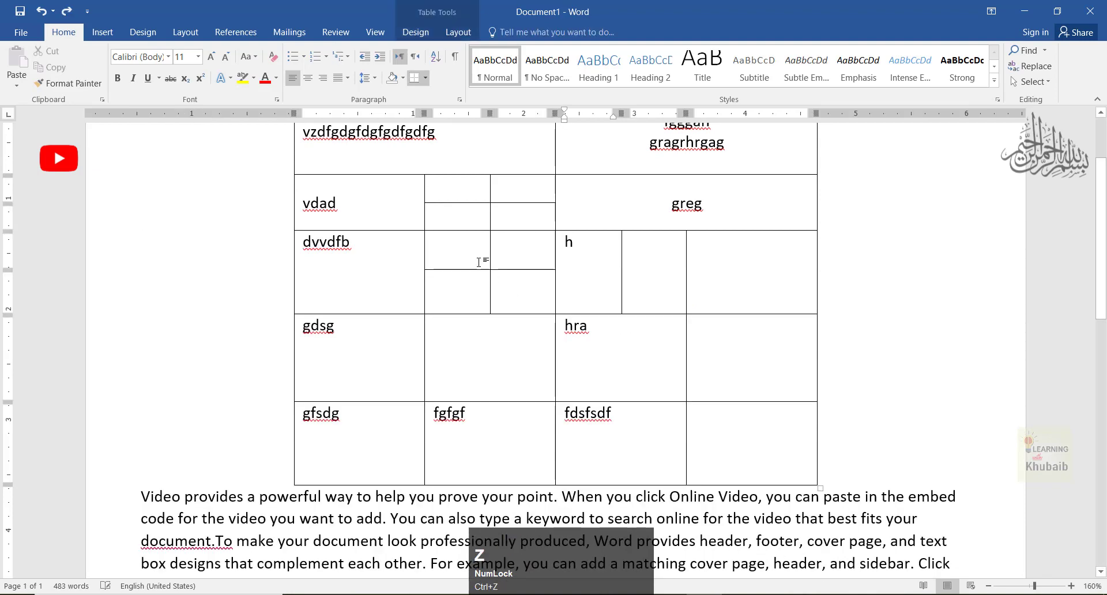
Delete the "hra" and "gdsg" texts from the fourth row of the table.
click(525, 346)
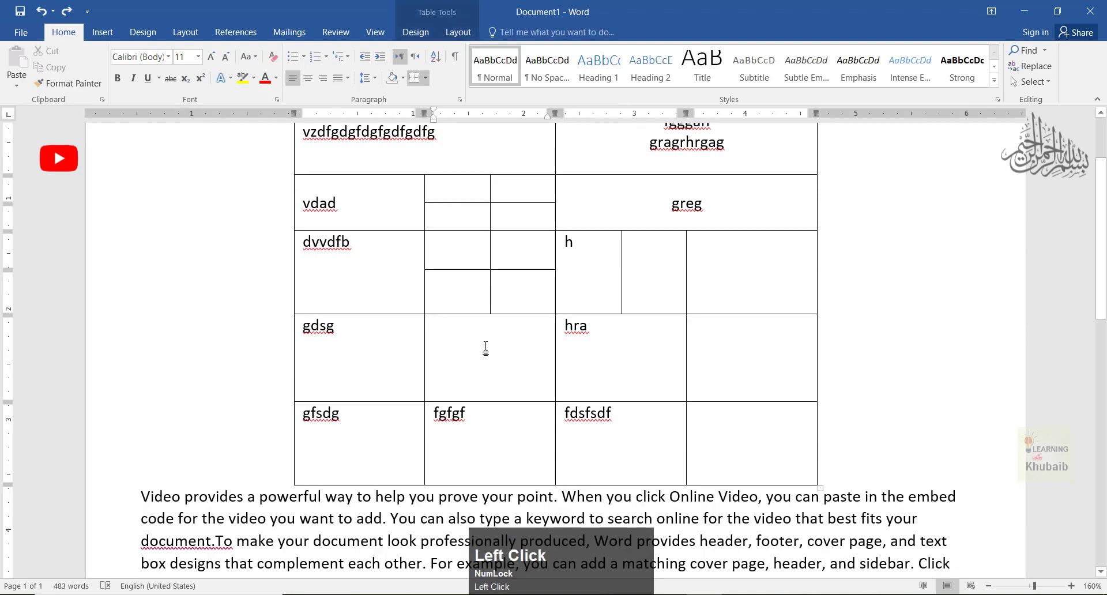
drag(598, 335, 567, 338)
key(Delete)
drag(354, 326, 304, 326)
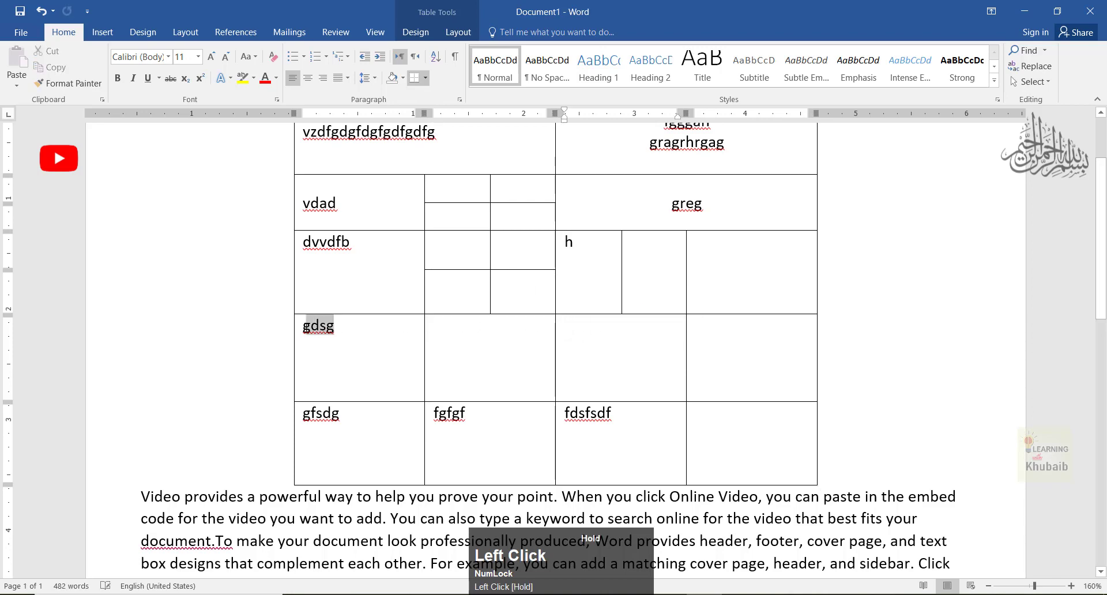
key(Delete)
Split the table above the emptied fourth row, and place the cursor in the second cell of the lower table.
click(726, 336)
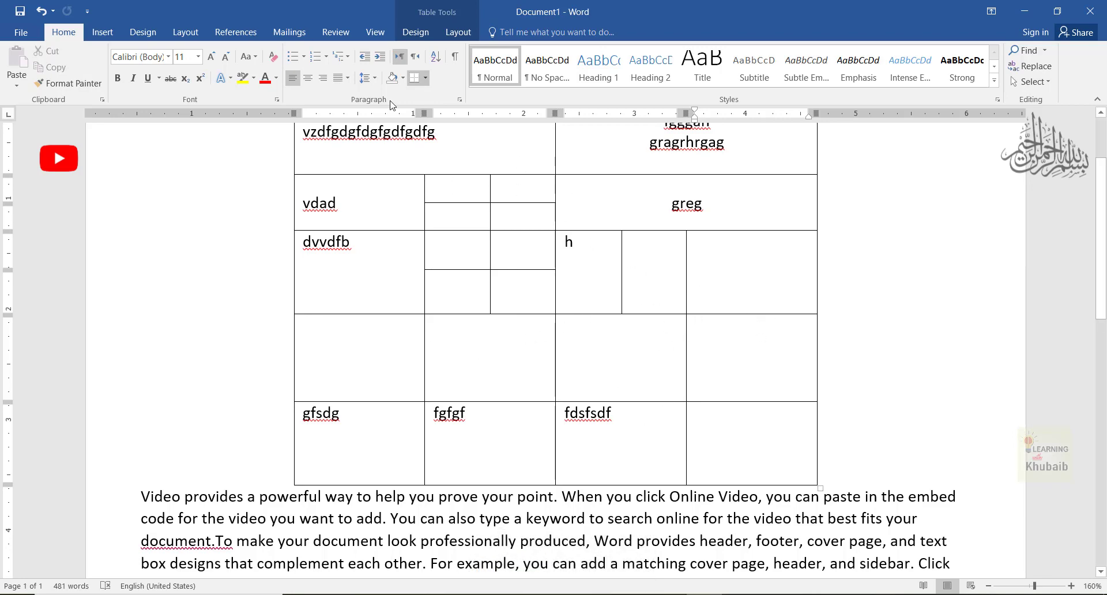
click(458, 31)
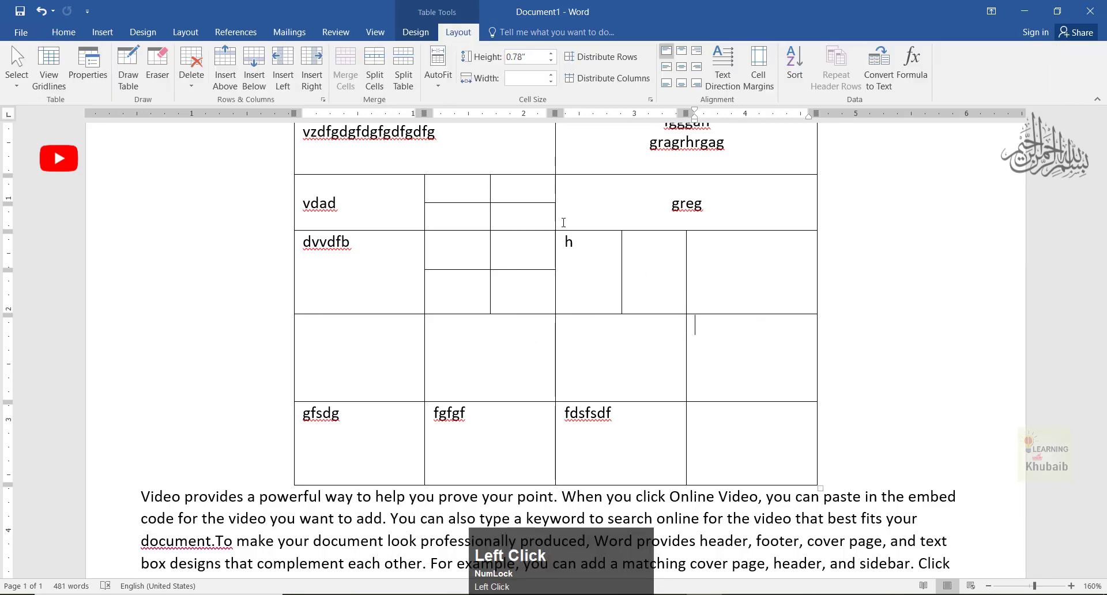
click(410, 93)
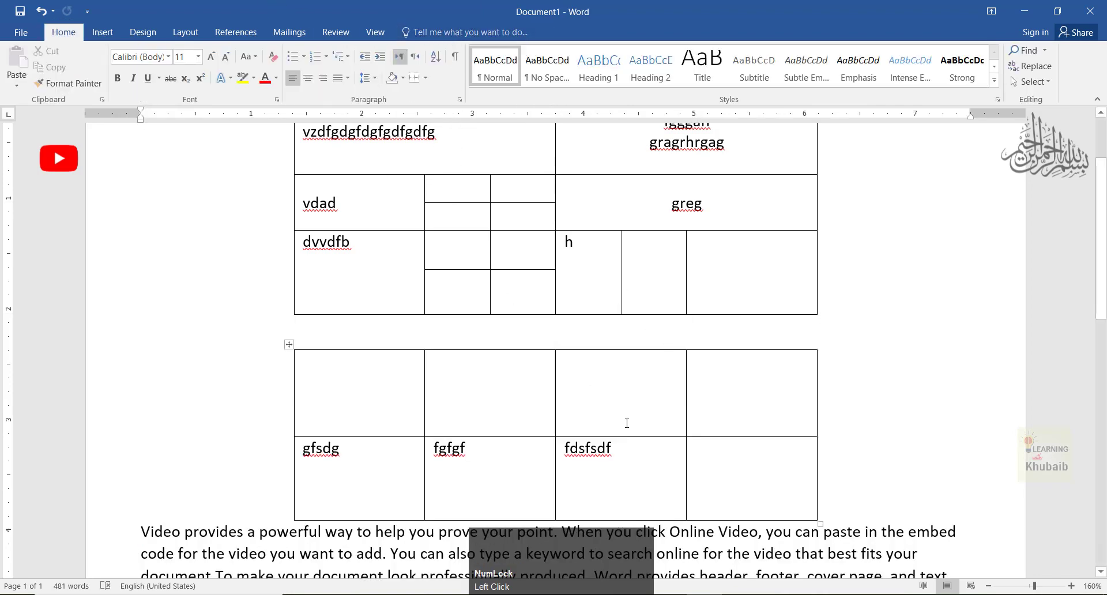
click(490, 415)
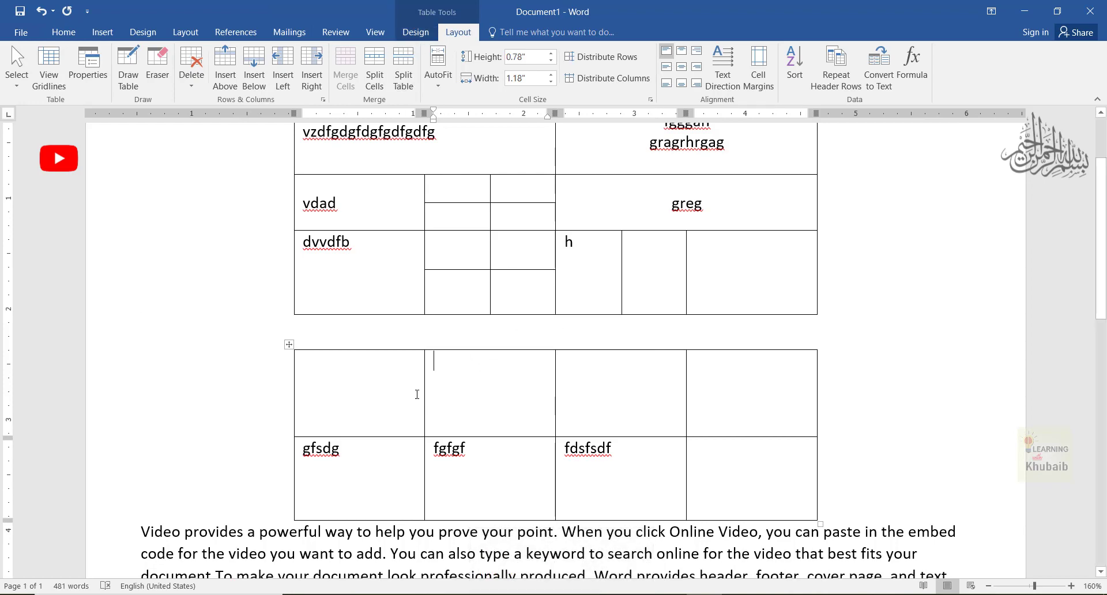
Split the upper table above the row containing "vdad" and "greg", and review the separate tables.
scroll(590, 348, up, 2)
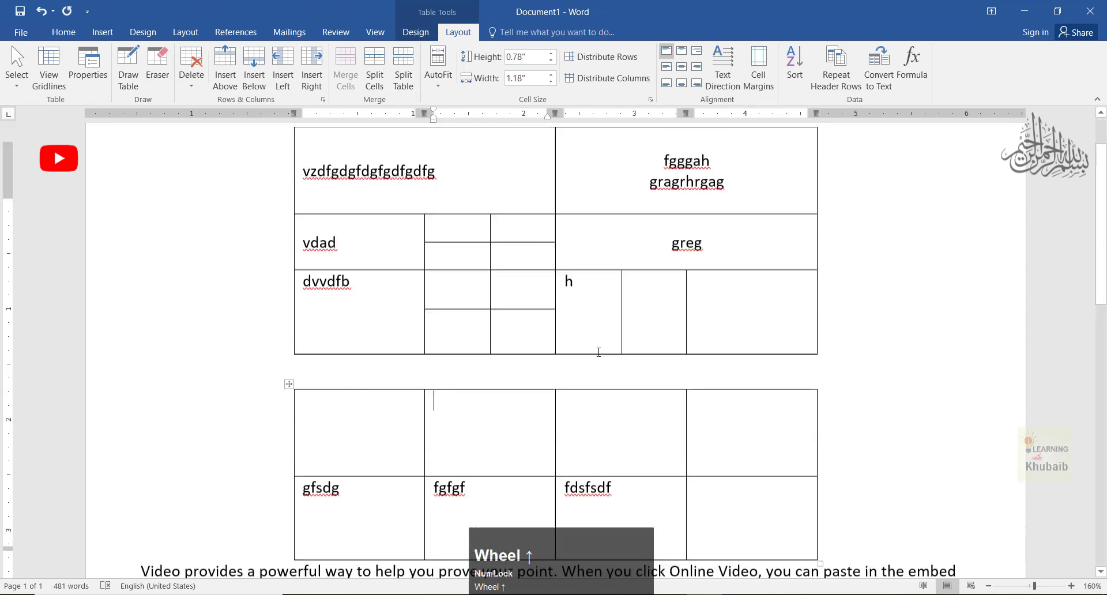
scroll(599, 352, up, 3)
click(601, 355)
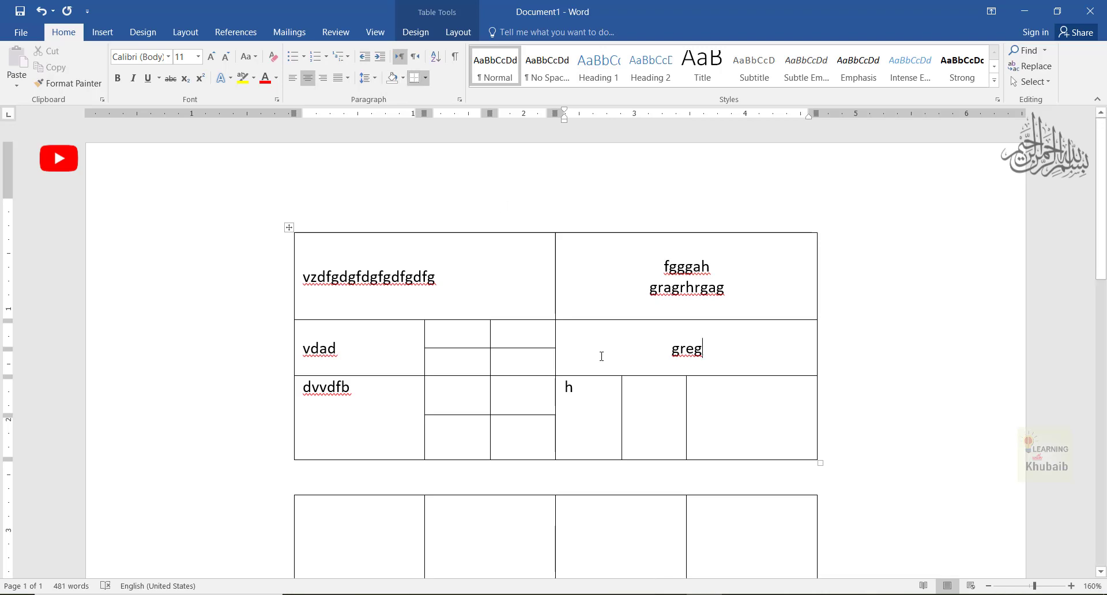
click(460, 34)
click(395, 66)
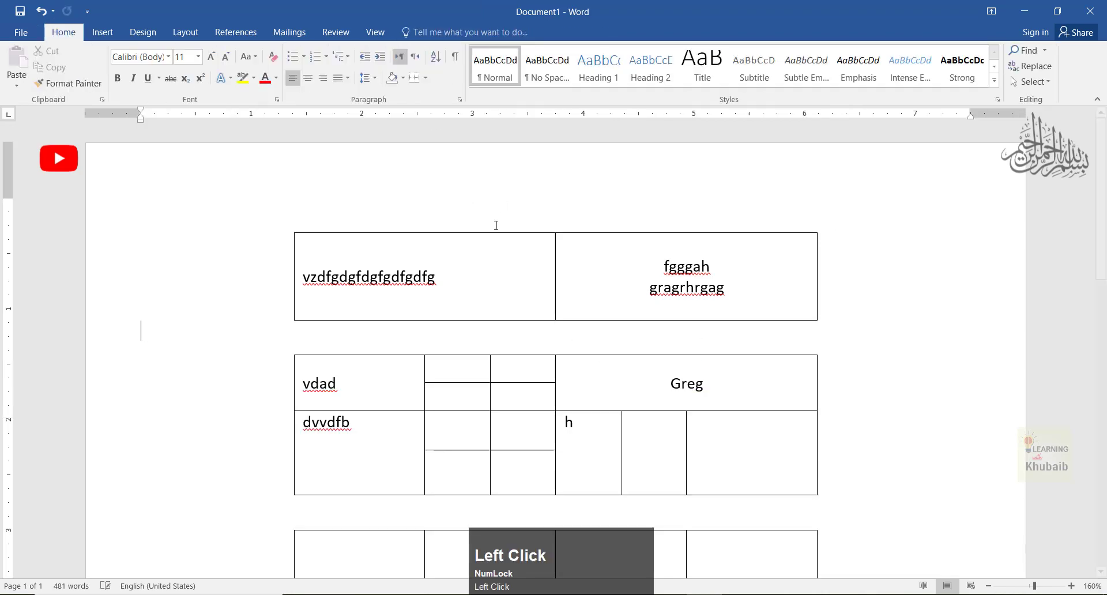
scroll(472, 349, down, 5)
scroll(472, 349, up, 5)
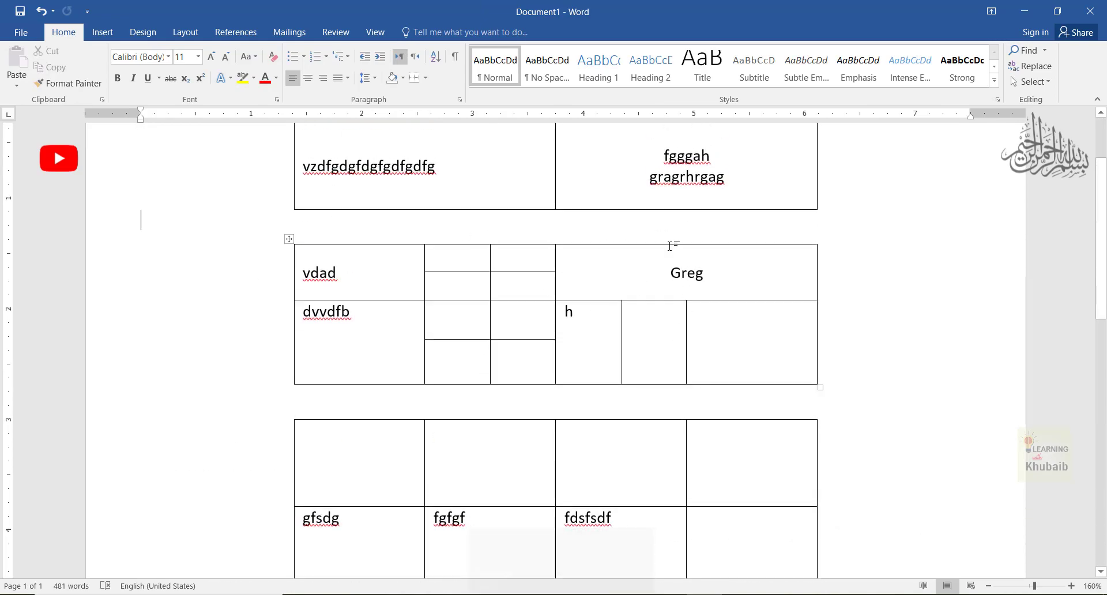
scroll(672, 245, up, 2)
Place the cursor in the empty first cell of the lowest table and bring up the table layout tools.
scroll(482, 315, down, 1)
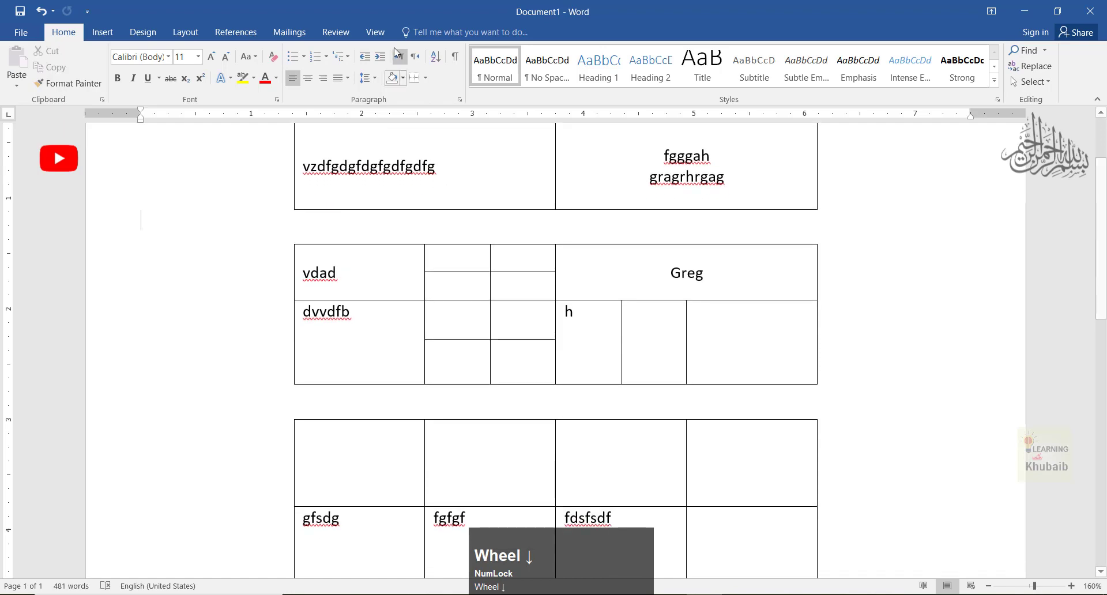
scroll(550, 377, down, 3)
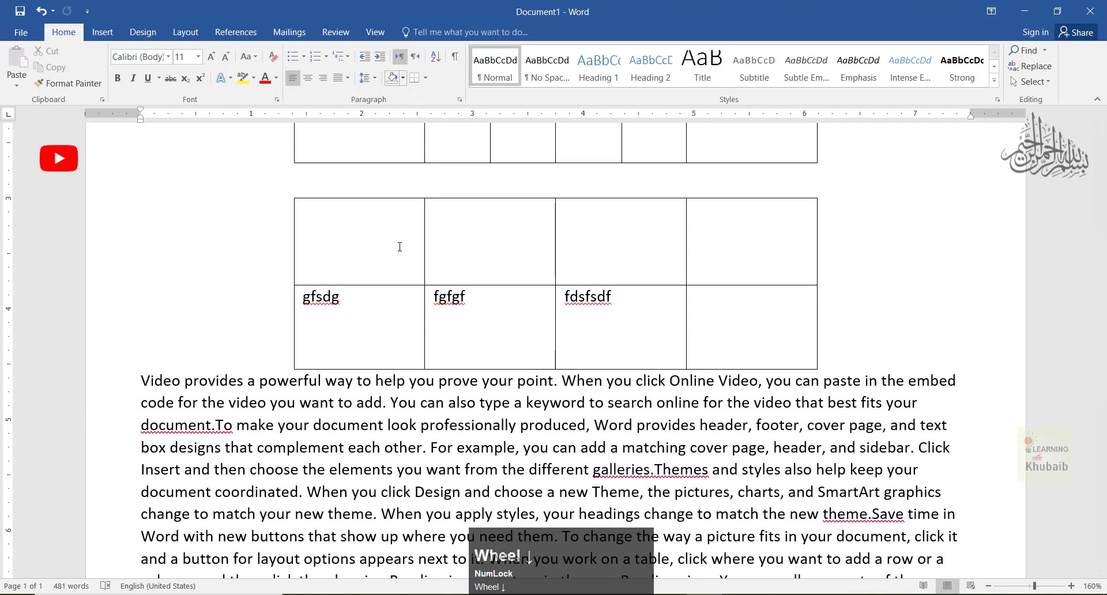
click(397, 241)
click(443, 36)
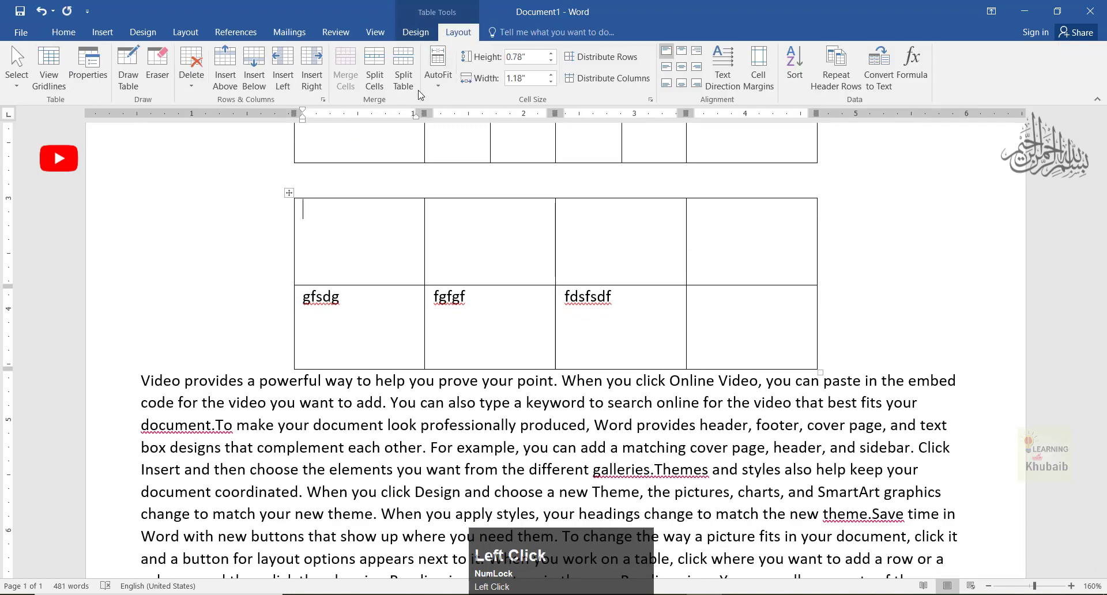